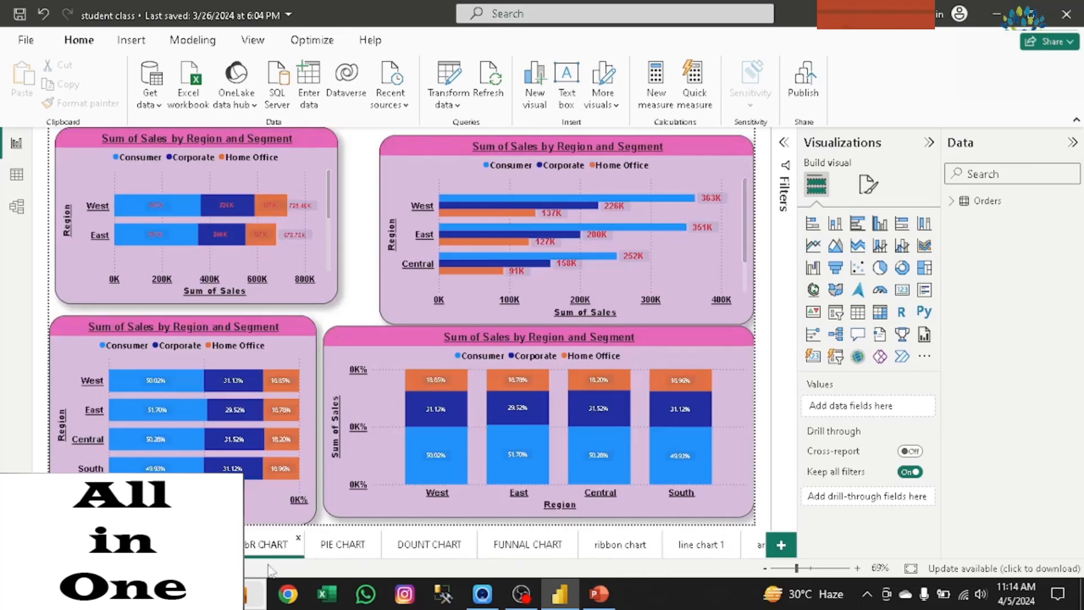
Step: Add a new blank page to the report
{"action": "left_click", "coordinate": [68, 545]}
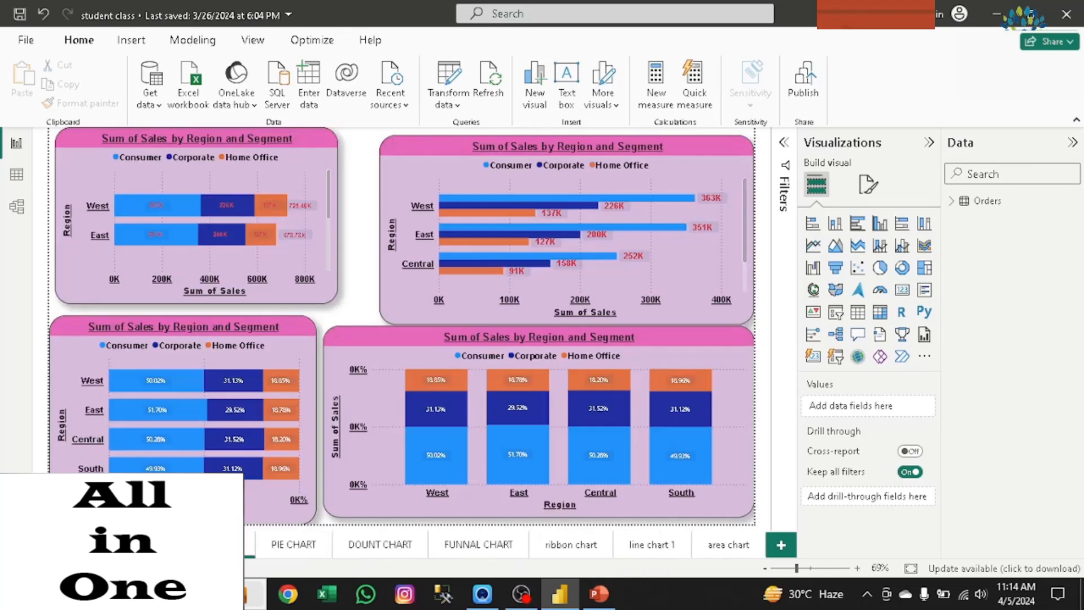
{"action": "left_click", "coordinate": [785, 547]}
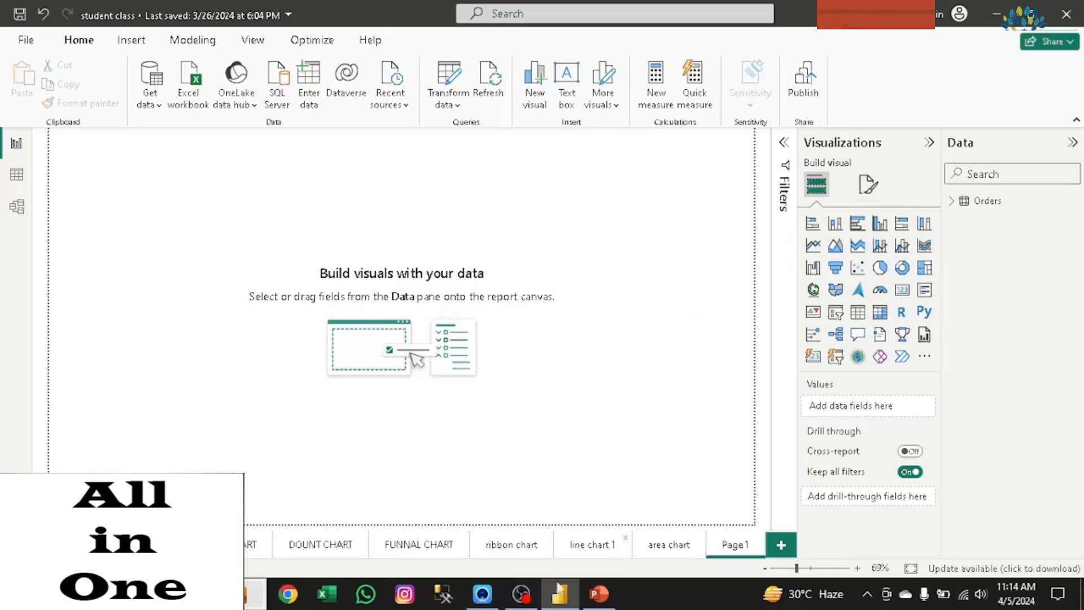
Step: Switch to PowerPoint and review the area chart slide and the combo chart slides for clustered and stacked columns
{"action": "left_click", "coordinate": [600, 594]}
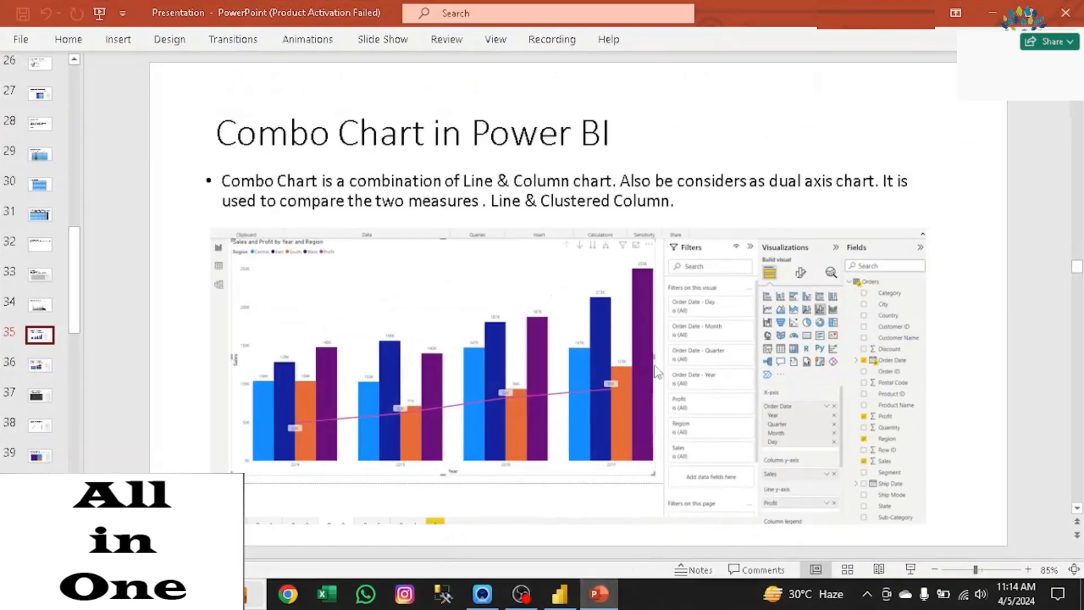
{"action": "scroll", "coordinate": [285, 429], "scroll_direction": "up", "scroll_amount": 1}
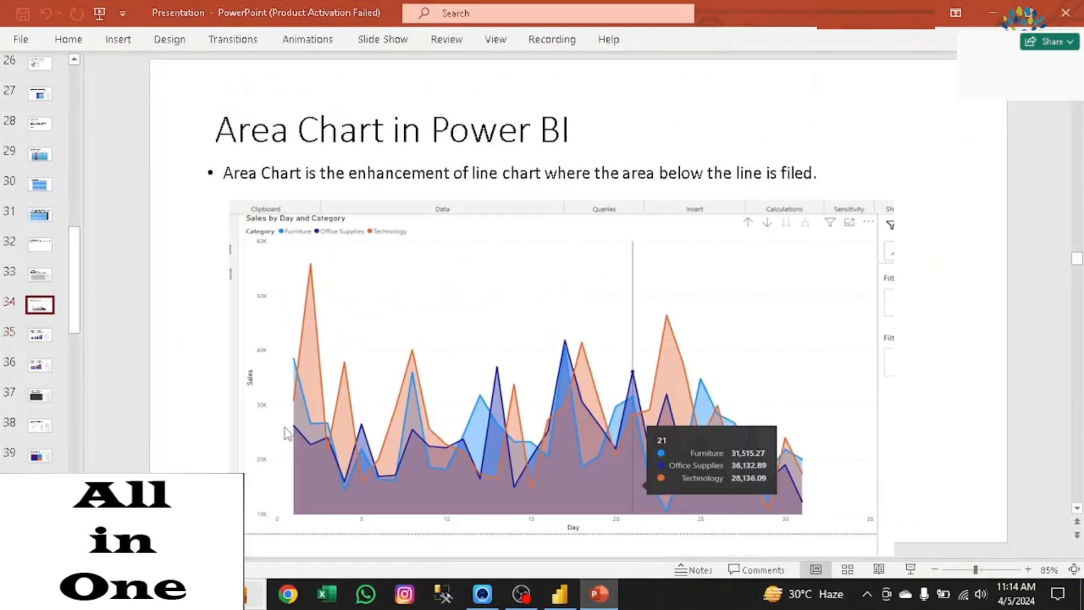
{"action": "scroll", "coordinate": [286, 433], "scroll_direction": "down", "scroll_amount": 1}
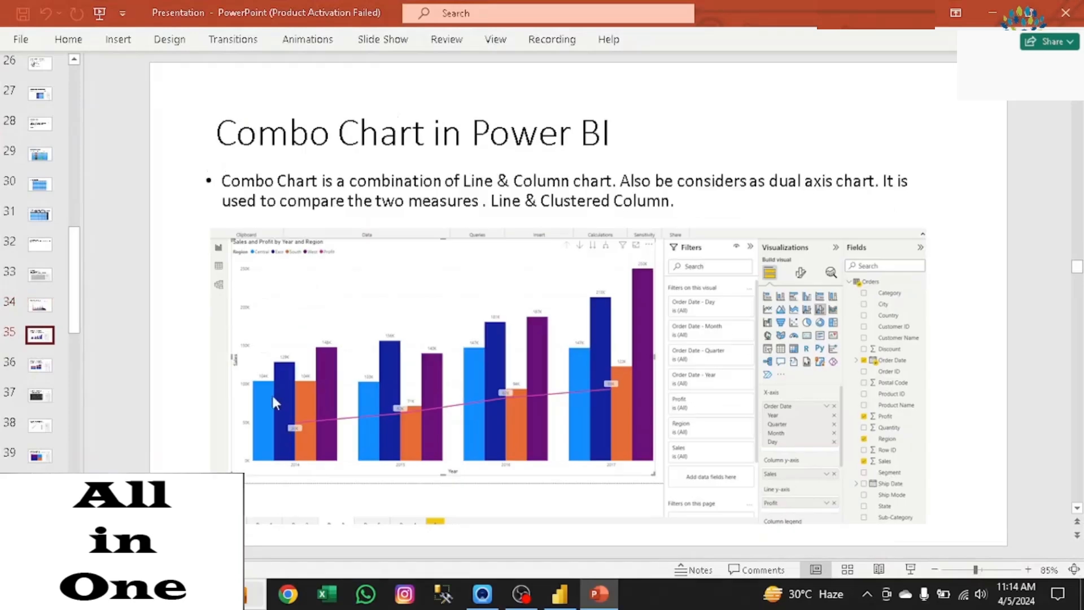
{"action": "scroll", "coordinate": [475, 168], "scroll_direction": "up", "scroll_amount": 1}
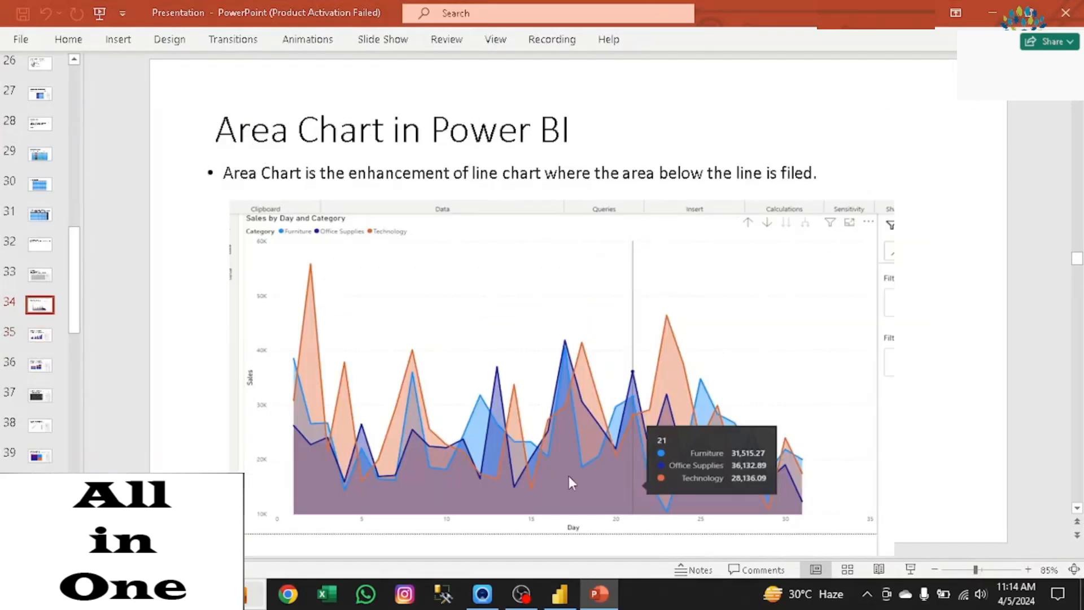
{"action": "scroll", "coordinate": [569, 477], "scroll_direction": "up", "scroll_amount": 1}
{"action": "scroll", "coordinate": [569, 476], "scroll_direction": "down", "scroll_amount": 2}
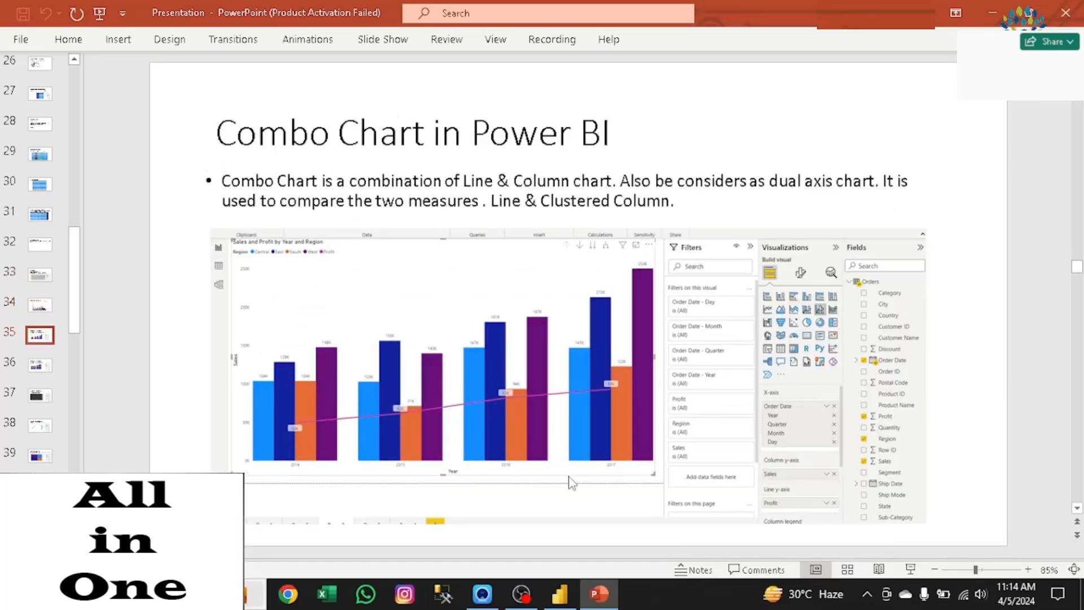
{"action": "scroll", "coordinate": [571, 480], "scroll_direction": "up", "scroll_amount": 1}
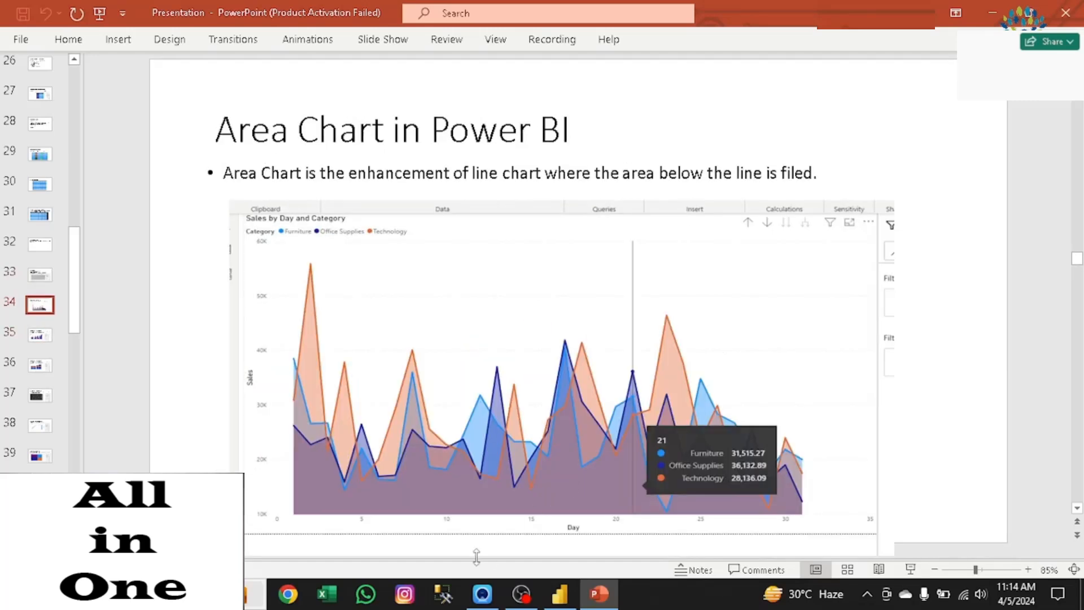
{"action": "scroll", "coordinate": [476, 556], "scroll_direction": "down", "scroll_amount": 1}
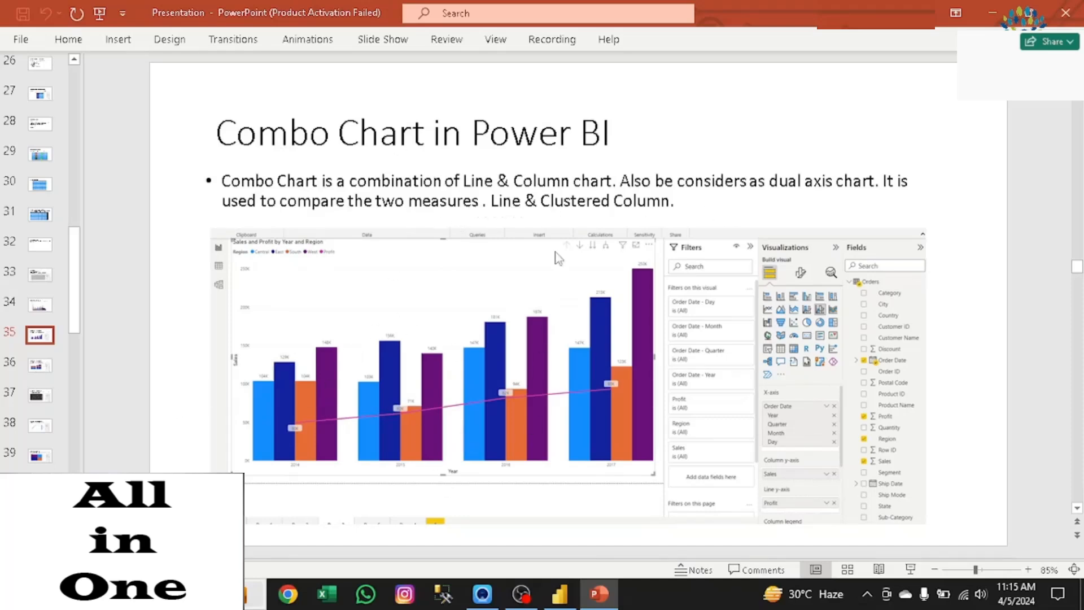
{"action": "scroll", "coordinate": [484, 489], "scroll_direction": "up", "scroll_amount": 1}
{"action": "scroll", "coordinate": [483, 489], "scroll_direction": "down", "scroll_amount": 2}
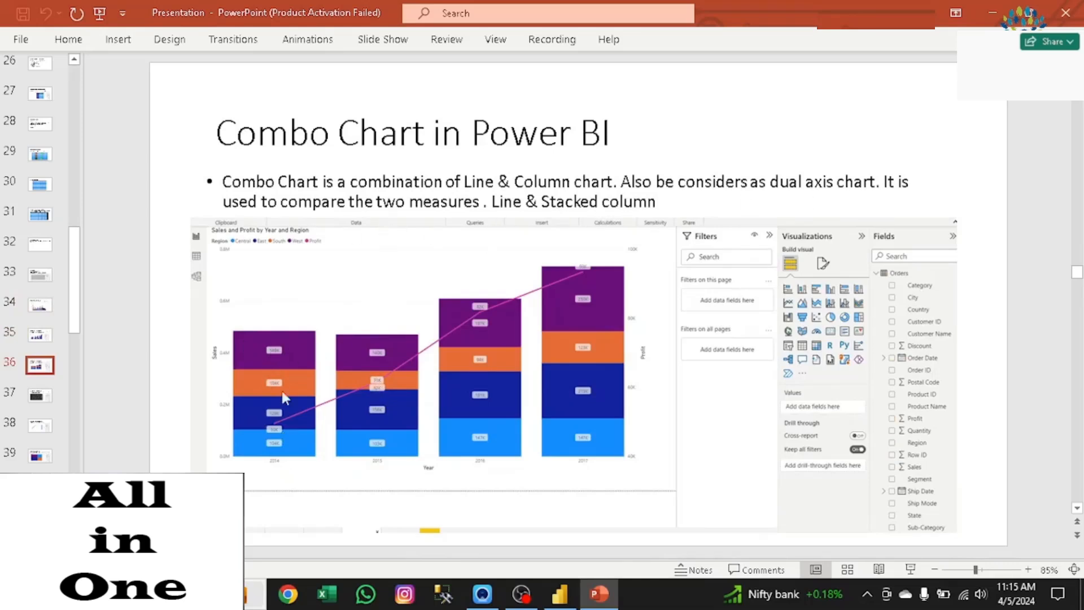
Step: Switch back to Power BI, insert a line and stacked column chart and enlarge it to nearly the full page height
{"action": "left_click", "coordinate": [560, 598]}
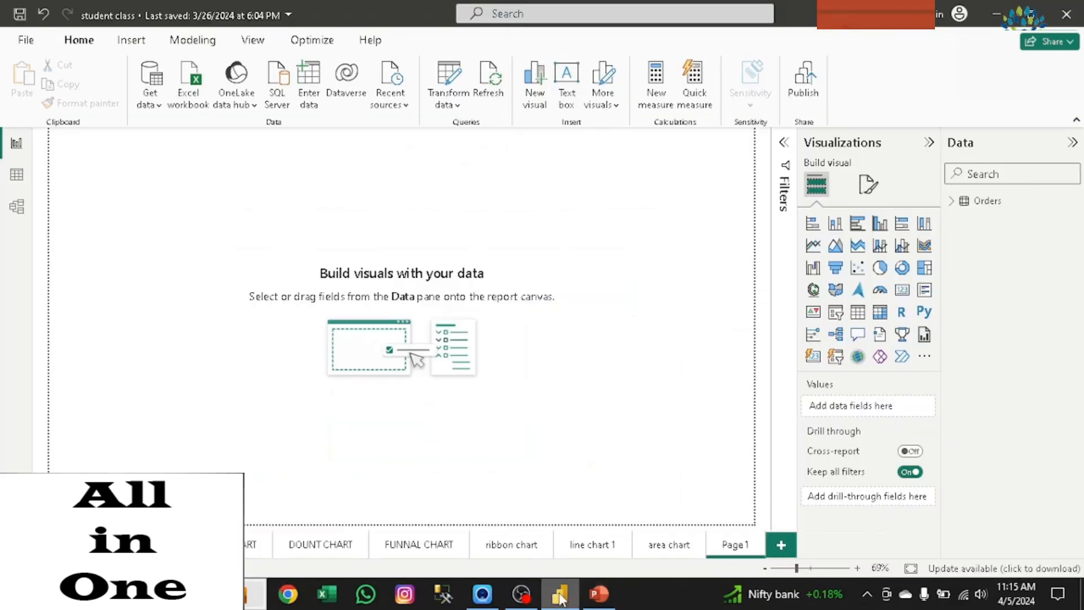
{"action": "left_click", "coordinate": [960, 206]}
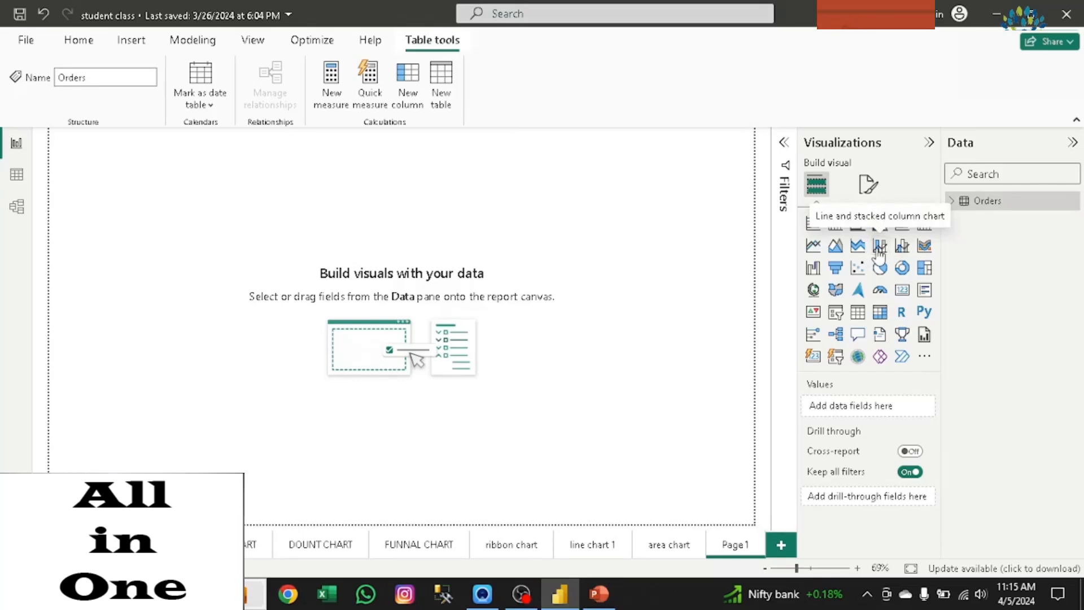
{"action": "left_click", "coordinate": [879, 248]}
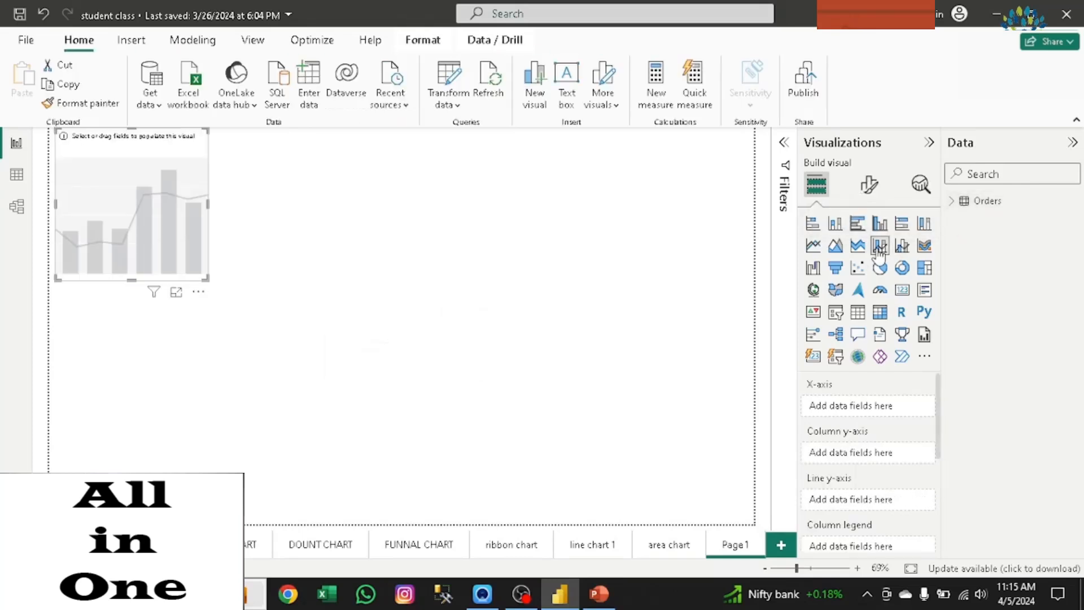
{"action": "left_click_drag", "start_coordinate": [208, 277], "coordinate": [401, 509]}
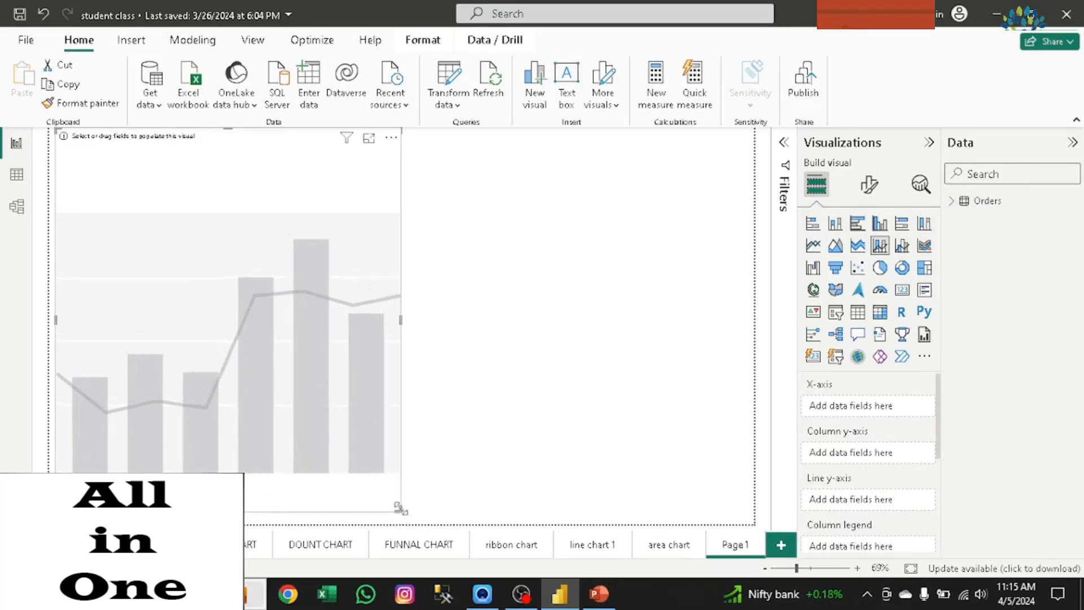
Step: Add the Order Date, Sales and Profit fields from the Orders table to the chart
{"action": "left_click", "coordinate": [953, 202]}
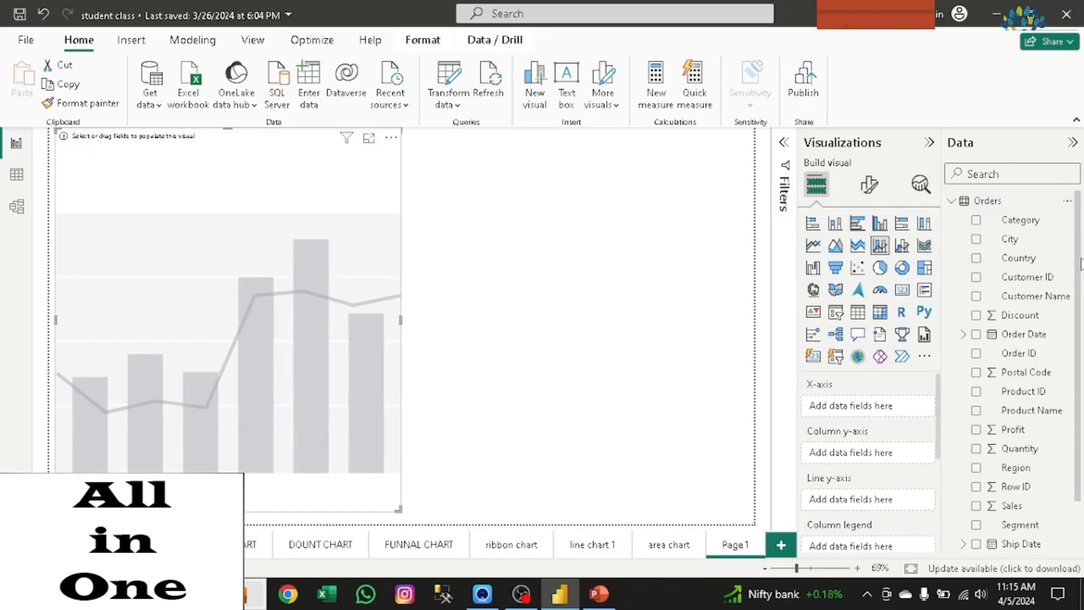
{"action": "left_click_drag", "start_coordinate": [1082, 264], "coordinate": [1082, 323]}
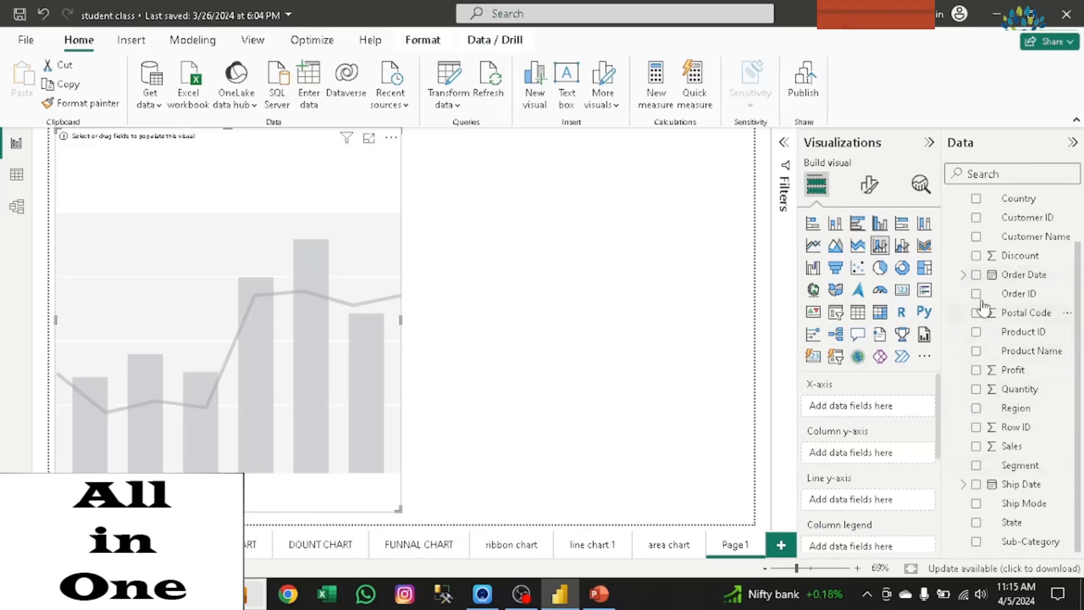
{"action": "left_click", "coordinate": [976, 275]}
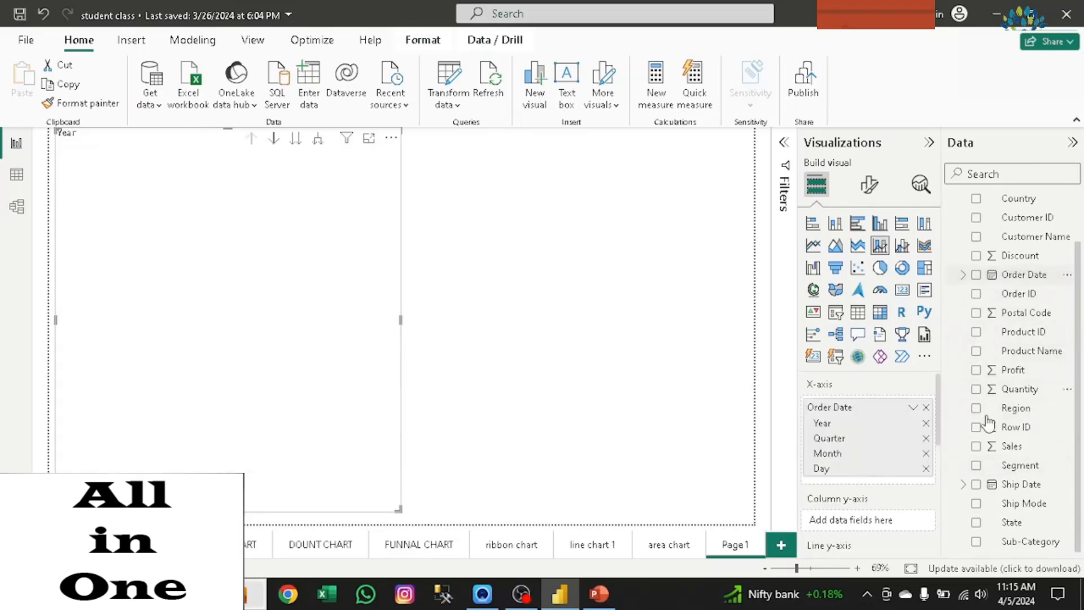
{"action": "left_click", "coordinate": [976, 447]}
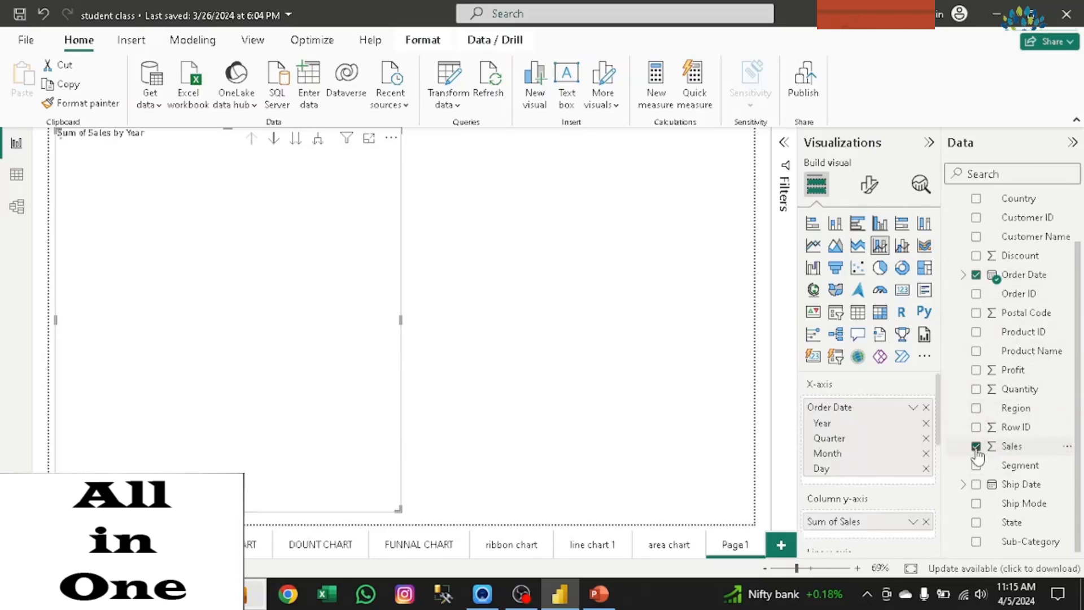
{"action": "left_click", "coordinate": [976, 371]}
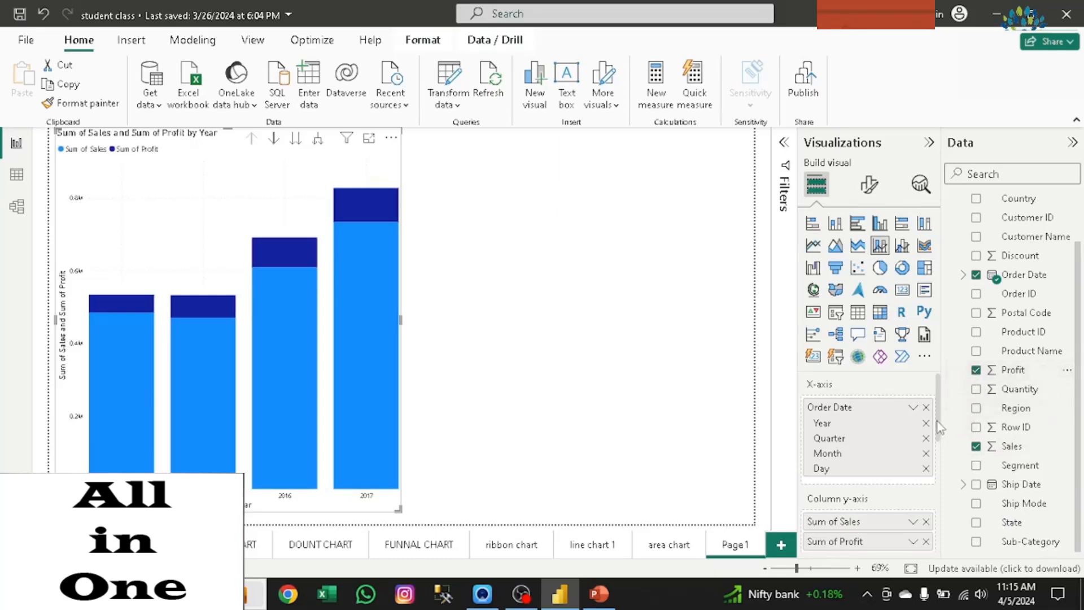
Step: Move Sum of Profit from the column y-axis to the line y-axis
{"action": "mouse_move", "coordinate": [938, 413]}
{"action": "left_mouse_down"}
{"action": "mouse_move", "coordinate": [939, 425]}
{"action": "mouse_move", "coordinate": [939, 415]}
{"action": "left_mouse_up"}
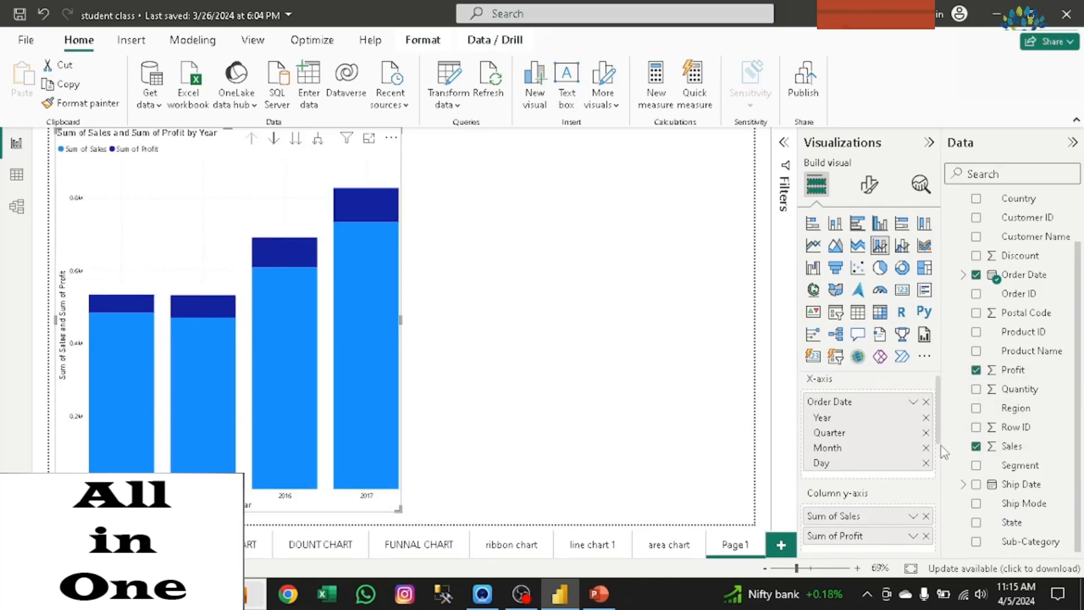
{"action": "left_click_drag", "start_coordinate": [937, 433], "coordinate": [937, 475]}
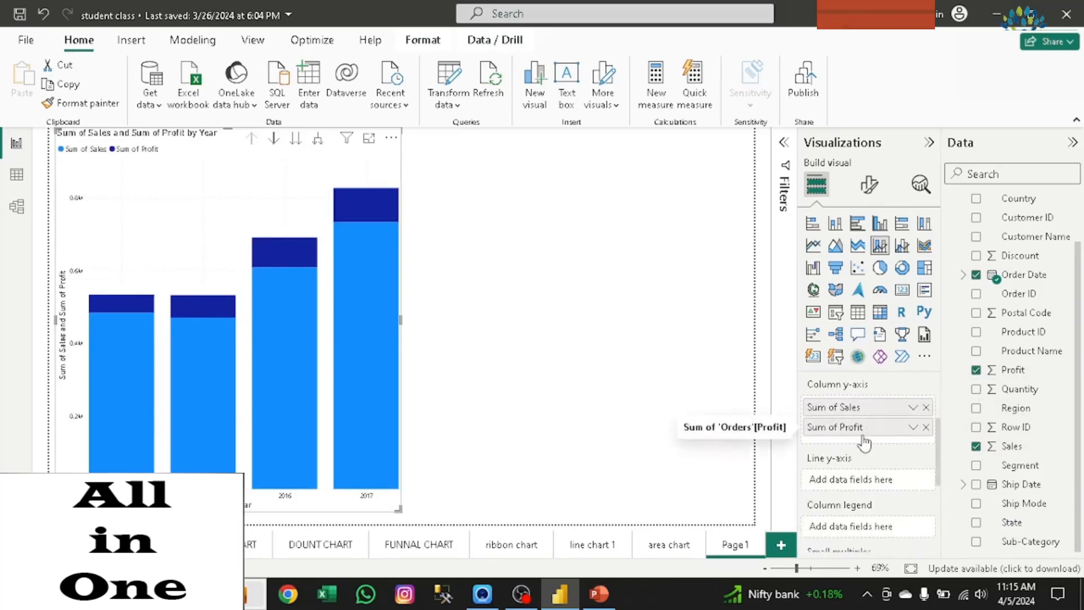
{"action": "left_click_drag", "start_coordinate": [858, 435], "coordinate": [864, 484]}
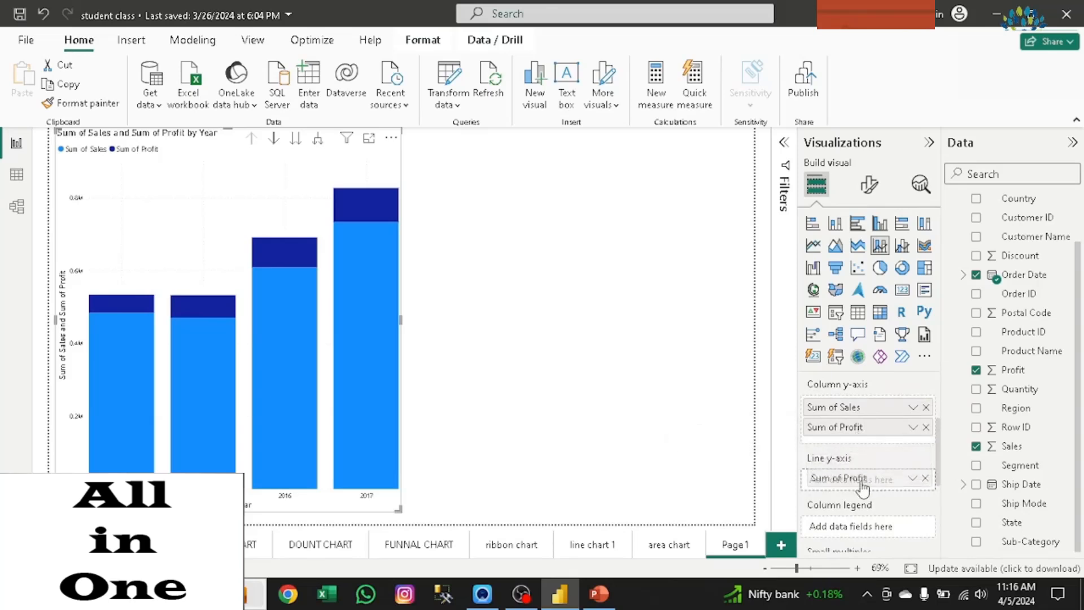
Step: Use Region as the chart's column legend and enlarge the chart slightly
{"action": "left_click_drag", "start_coordinate": [932, 463], "coordinate": [932, 473]}
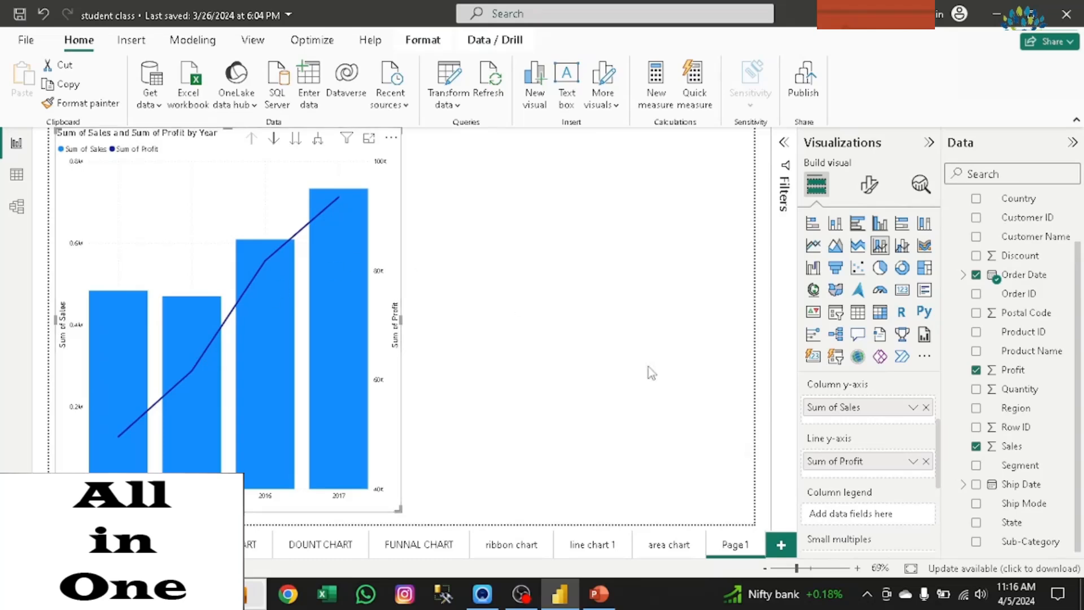
{"action": "scroll", "coordinate": [938, 446], "scroll_direction": "down", "scroll_amount": 3}
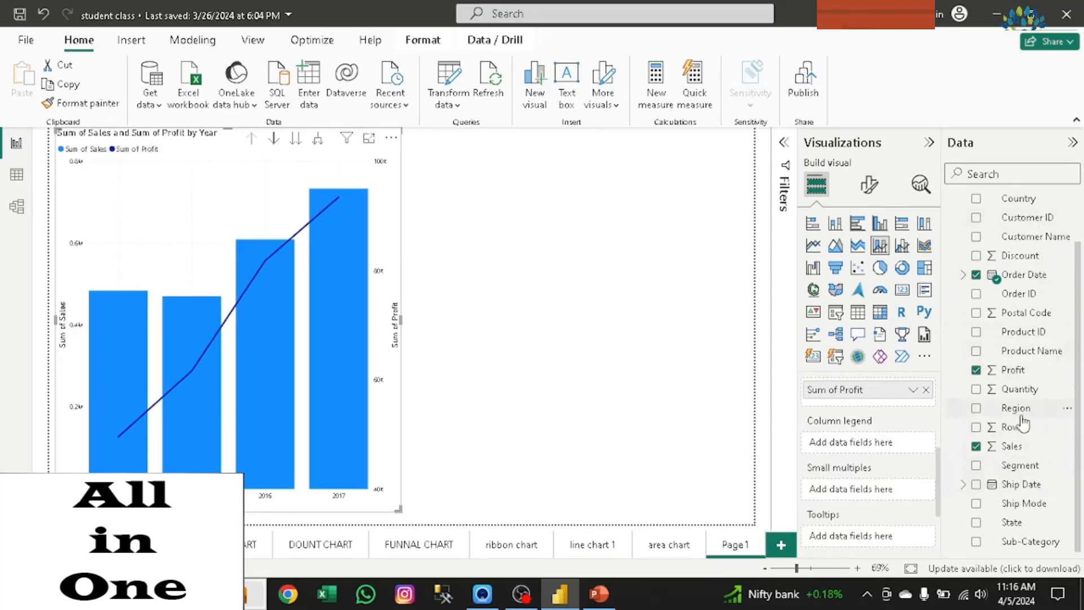
{"action": "left_click_drag", "start_coordinate": [1023, 421], "coordinate": [859, 449]}
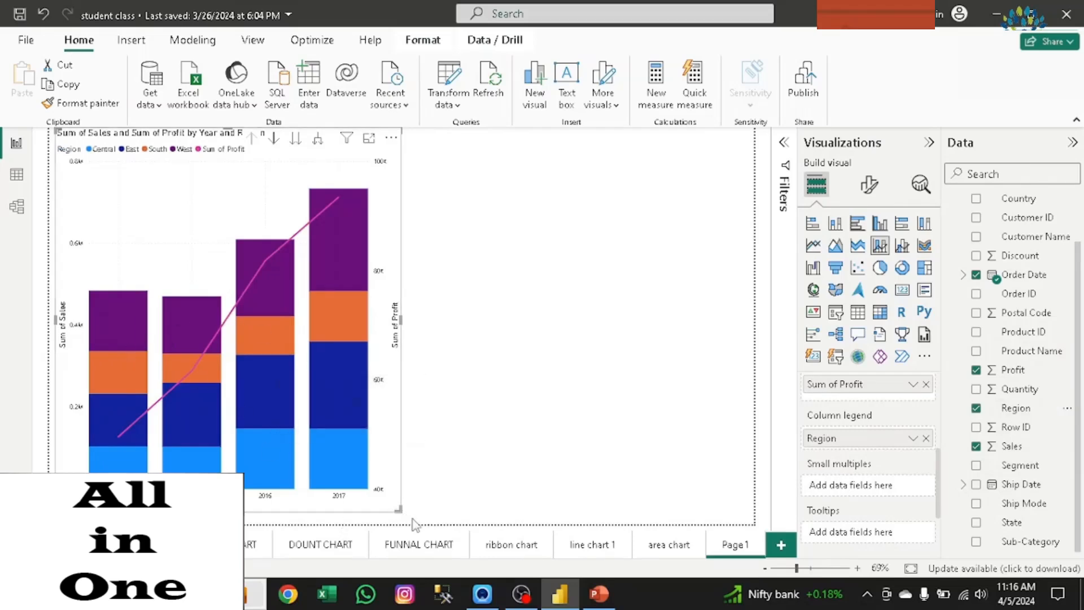
{"action": "left_click_drag", "start_coordinate": [413, 522], "coordinate": [432, 522]}
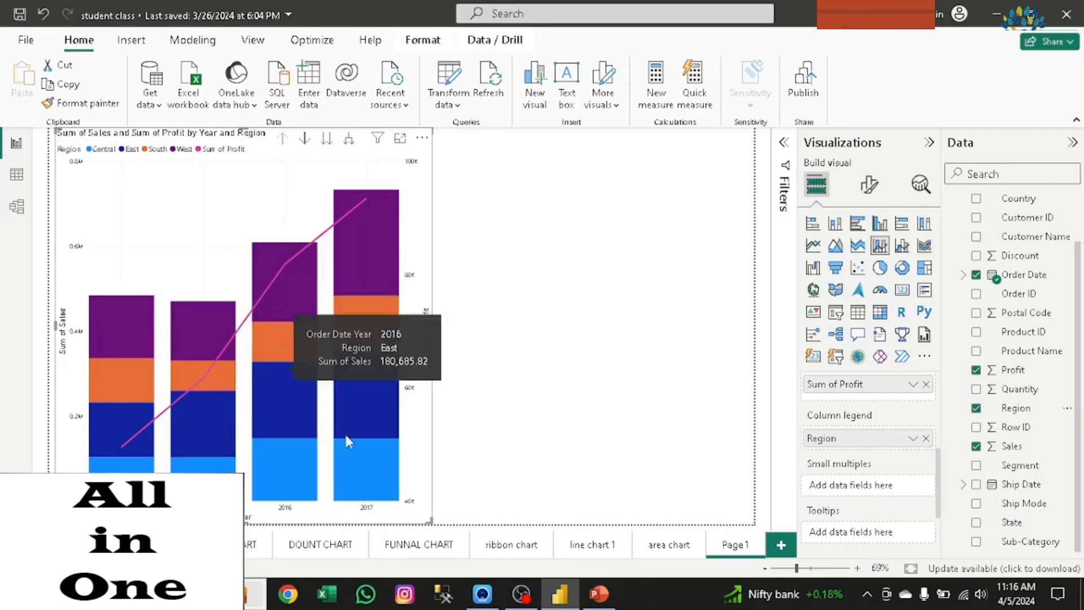
Step: Remove Sum of Profit from the line y-axis and add Profit back to it
{"action": "left_click_drag", "start_coordinate": [939, 483], "coordinate": [942, 455]}
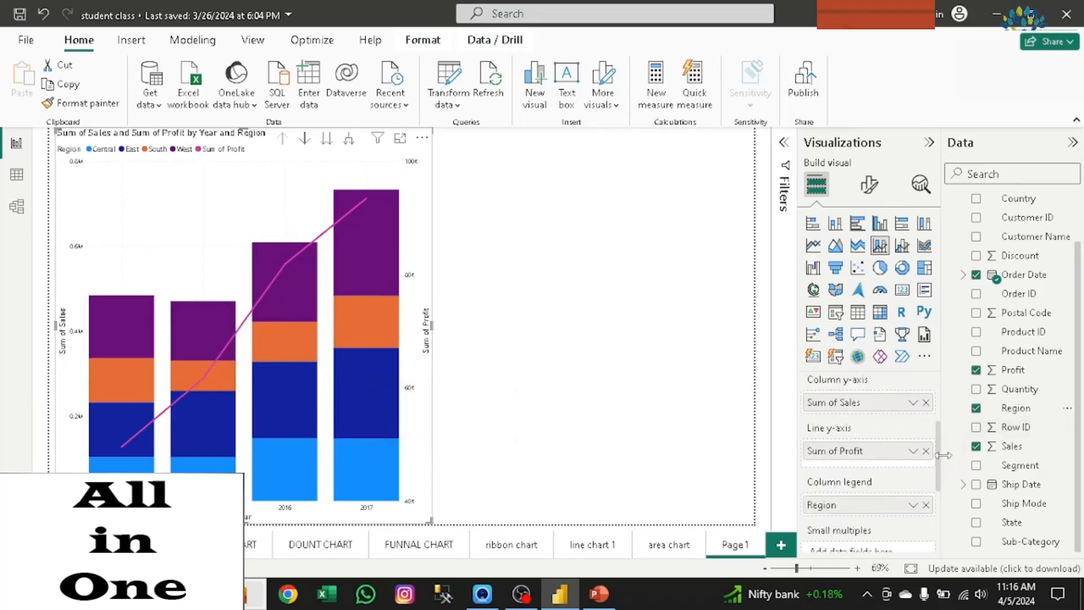
{"action": "scroll", "coordinate": [941, 455], "scroll_direction": "down", "scroll_amount": 2}
{"action": "scroll", "coordinate": [940, 452], "scroll_direction": "up", "scroll_amount": 3}
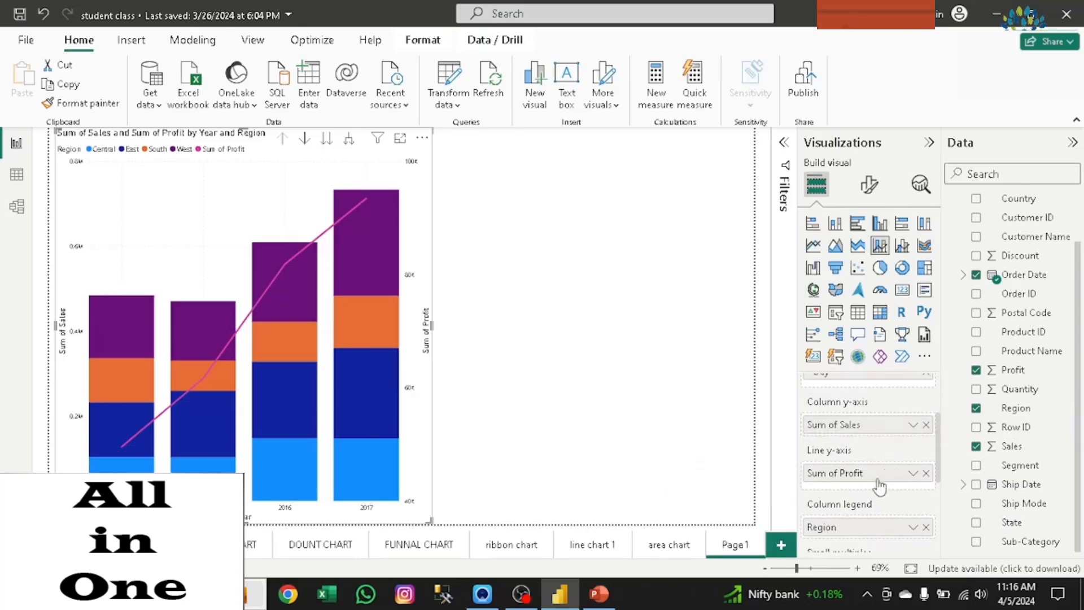
{"action": "left_click_drag", "start_coordinate": [856, 474], "coordinate": [865, 451]}
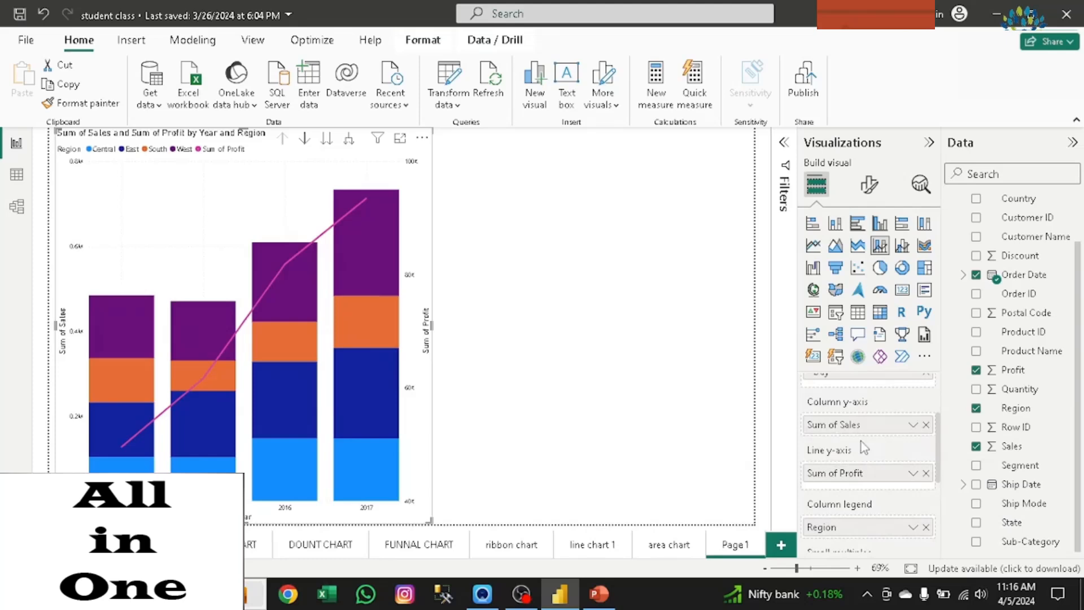
{"action": "left_click", "coordinate": [926, 473]}
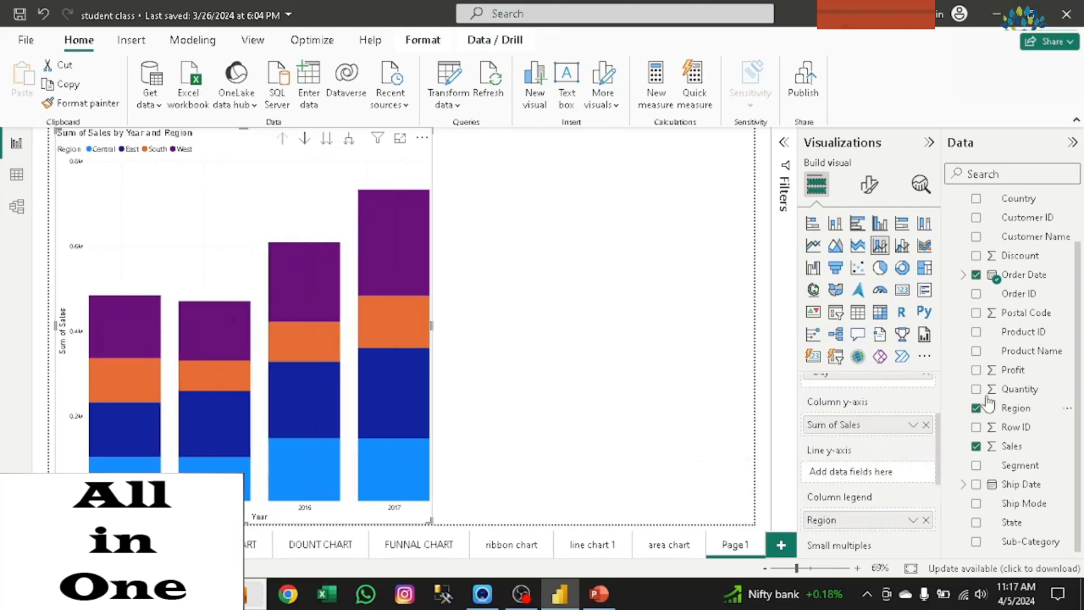
{"action": "left_click_drag", "start_coordinate": [968, 409], "coordinate": [846, 443]}
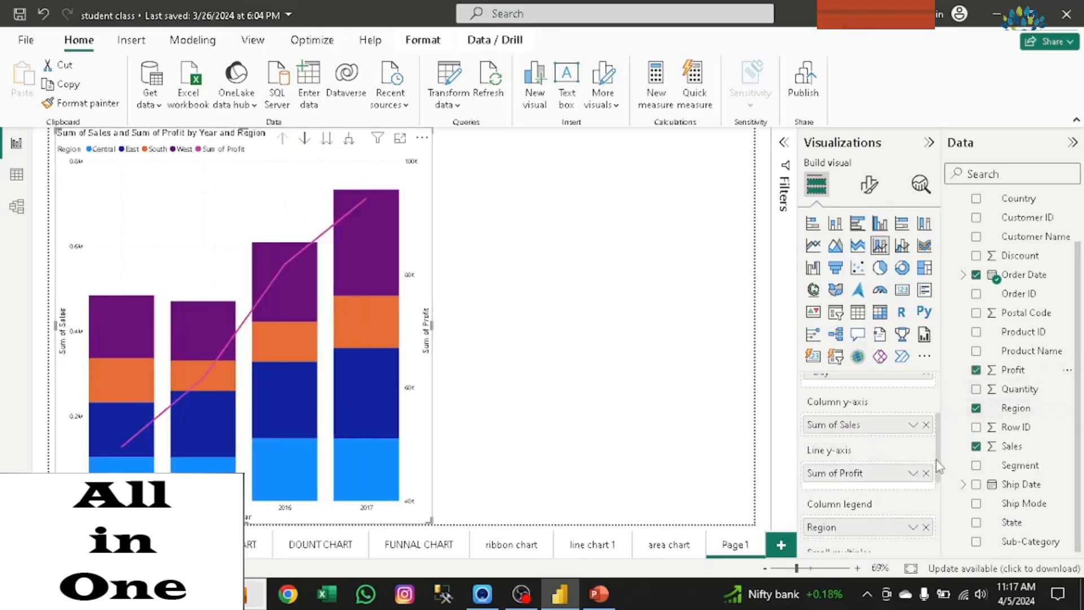
Step: Remove Region from the chart's column legend
{"action": "scroll", "coordinate": [936, 458], "scroll_direction": "down", "scroll_amount": 3}
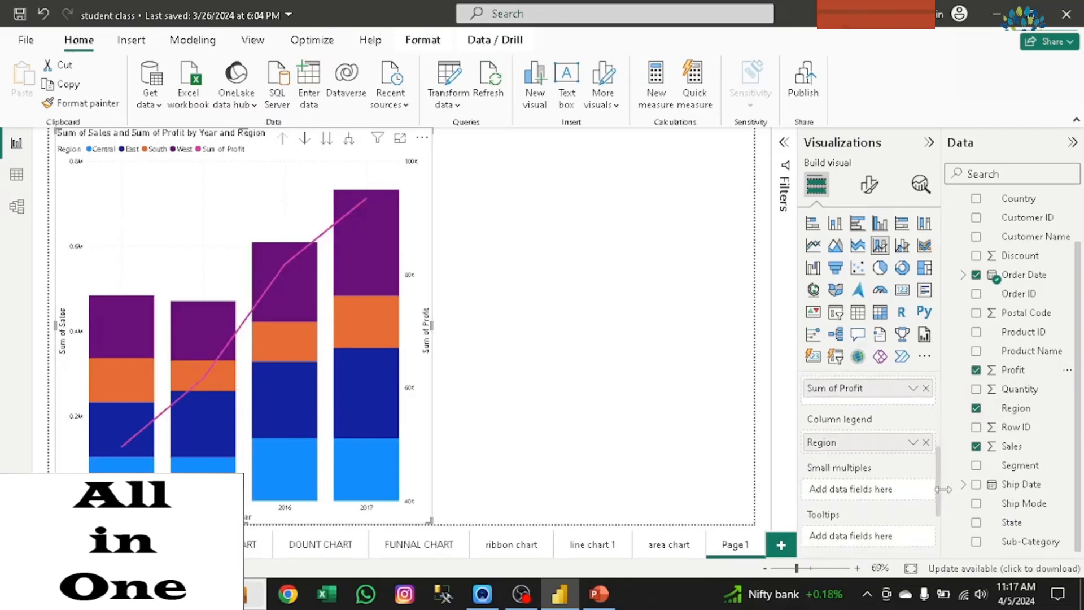
{"action": "scroll", "coordinate": [864, 491], "scroll_direction": "down", "scroll_amount": 1}
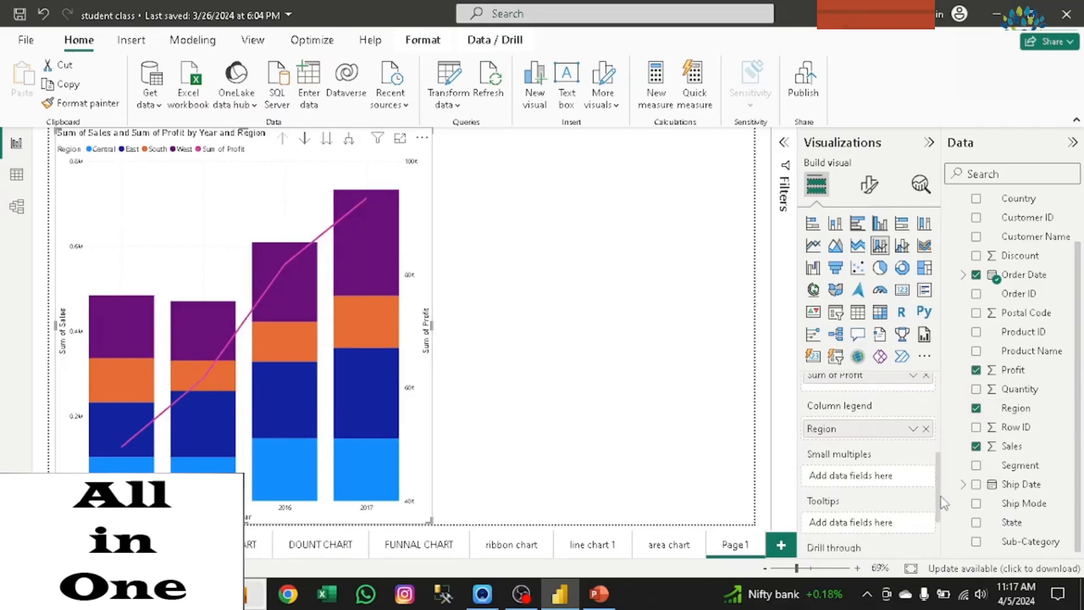
{"action": "left_click_drag", "start_coordinate": [939, 497], "coordinate": [936, 480]}
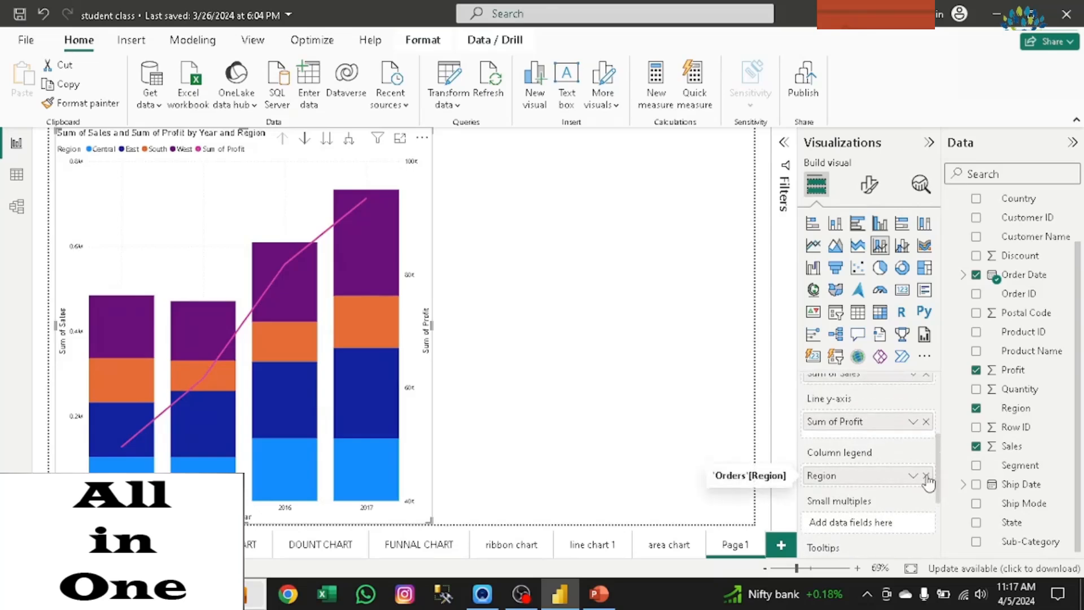
{"action": "left_click", "coordinate": [926, 476]}
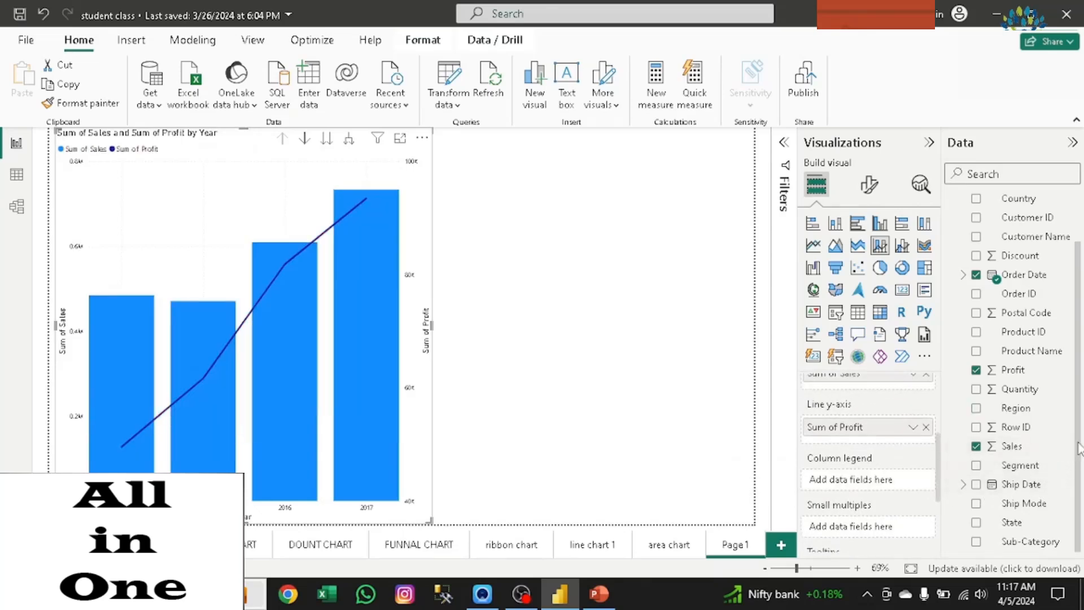
Step: Use Category as the combo chart's column legend
{"action": "scroll", "coordinate": [1079, 449], "scroll_direction": "up", "scroll_amount": 2}
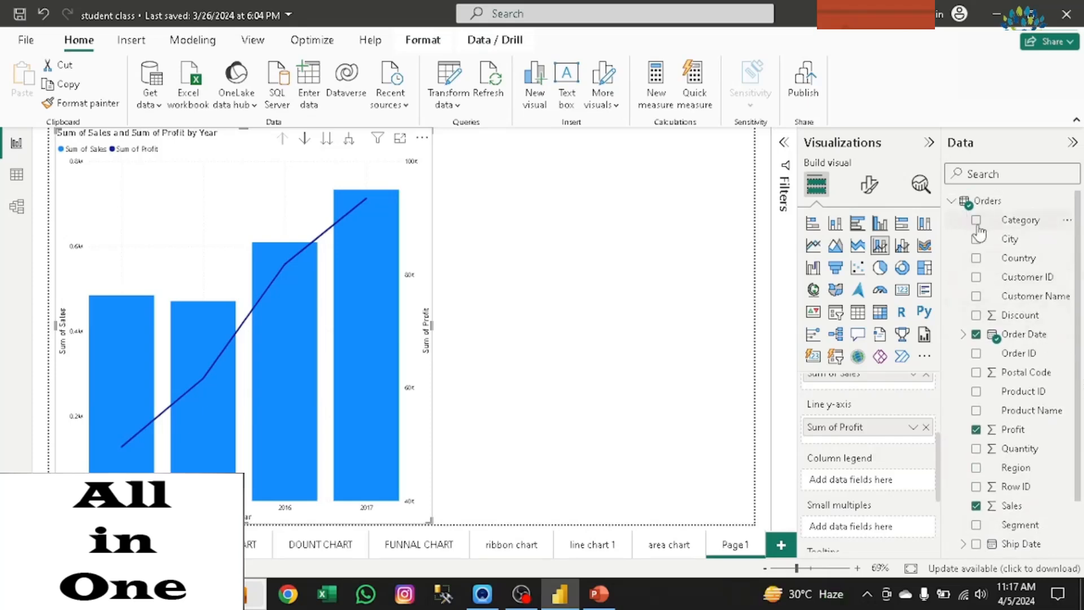
{"action": "left_click", "coordinate": [977, 220]}
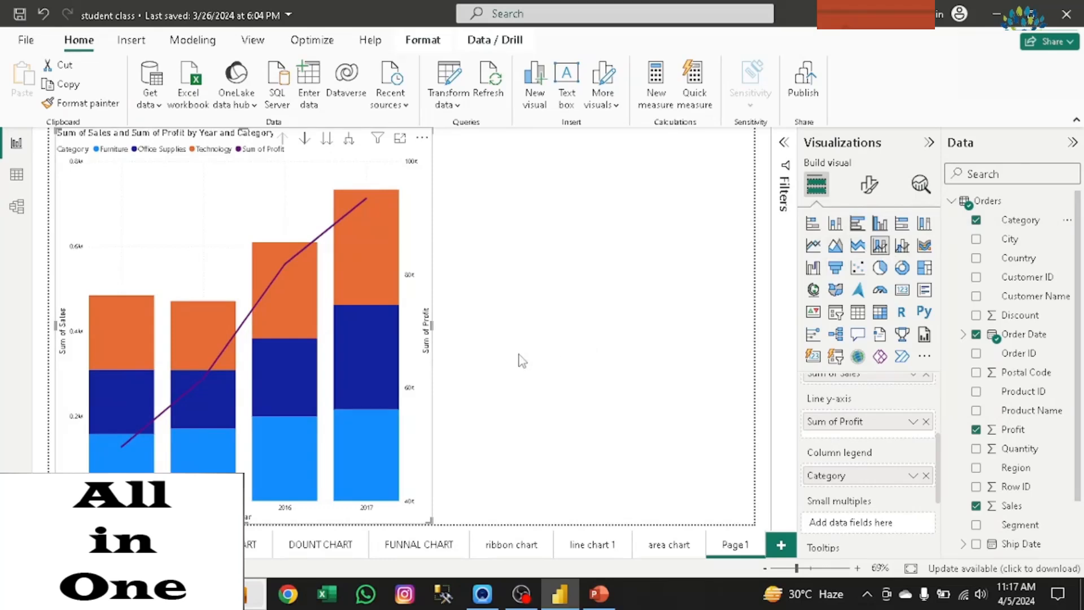
{"action": "left_click", "coordinate": [446, 387]}
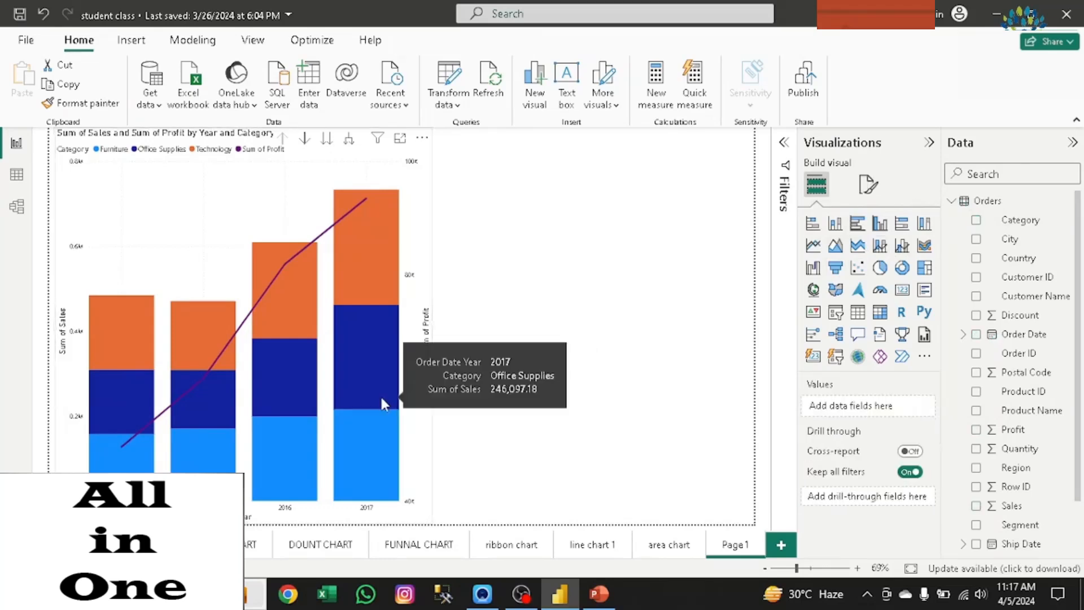
{"action": "left_click", "coordinate": [382, 398]}
{"action": "left_click", "coordinate": [388, 368]}
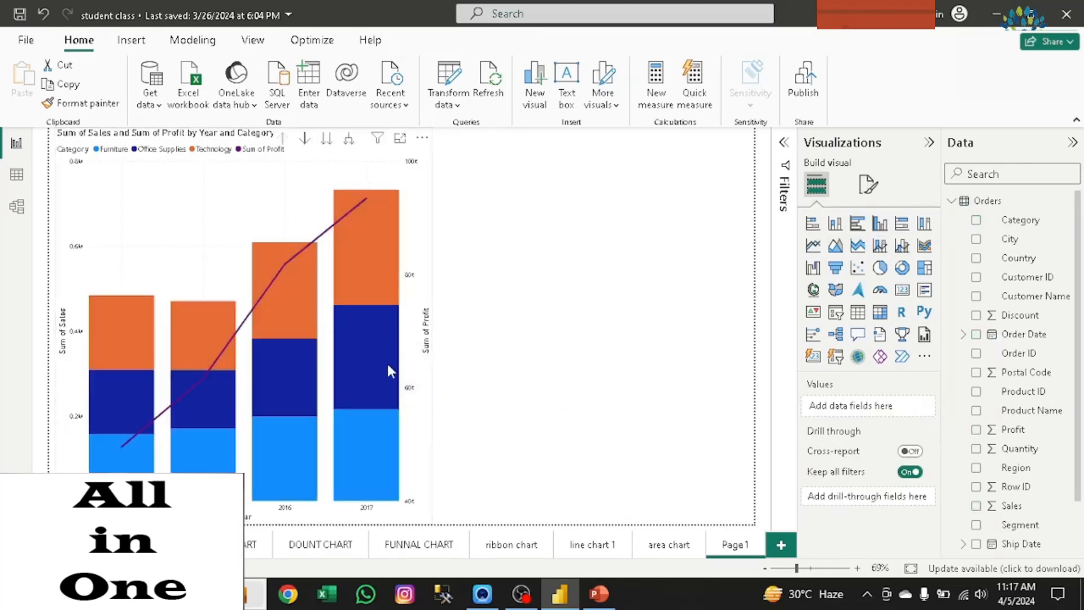
{"action": "left_click", "coordinate": [387, 369]}
{"action": "left_click", "coordinate": [388, 365]}
{"action": "mouse_move", "coordinate": [385, 369]}
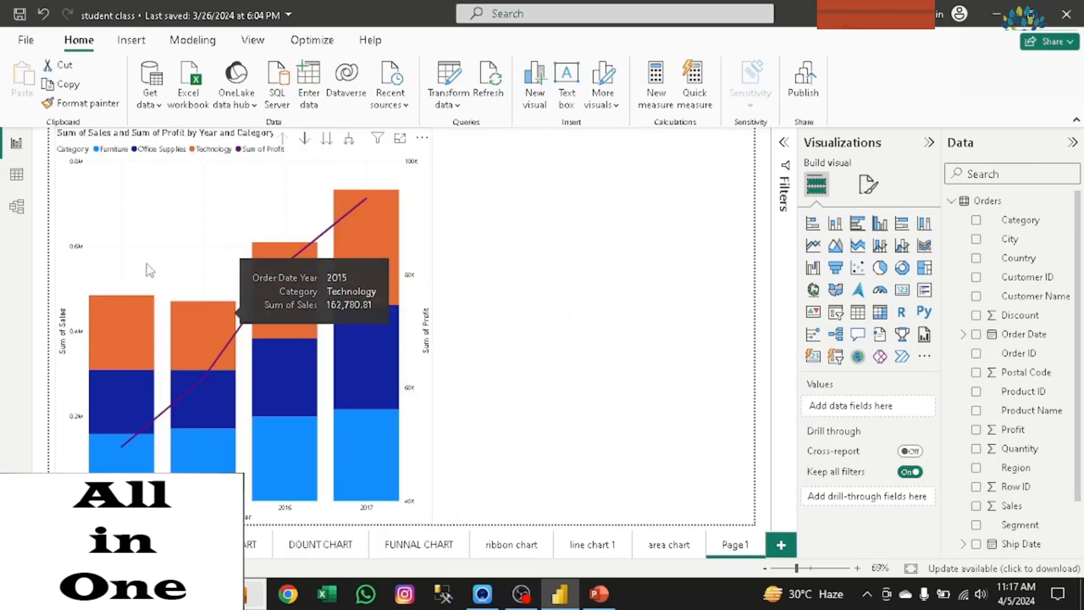
Step: Duplicate the combo chart and arrange the original and the copy side by side, narrowing the original to fit
{"action": "left_click", "coordinate": [156, 238]}
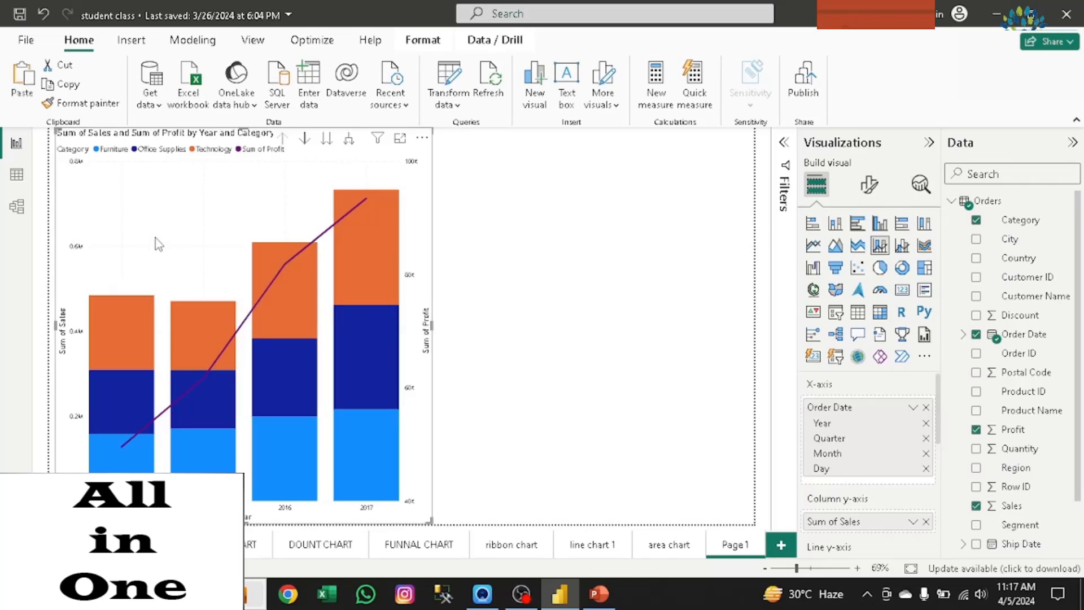
{"action": "key", "text": "ctrl+v"}
{"action": "left_click_drag", "start_coordinate": [155, 239], "coordinate": [369, 300]}
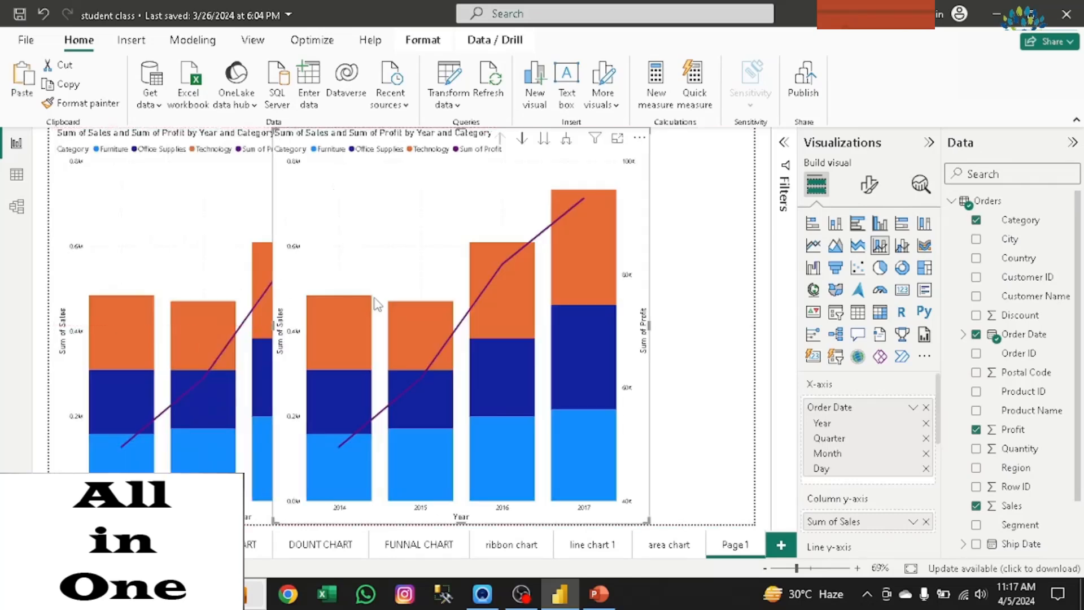
{"action": "left_click_drag", "start_coordinate": [377, 228], "coordinate": [619, 272]}
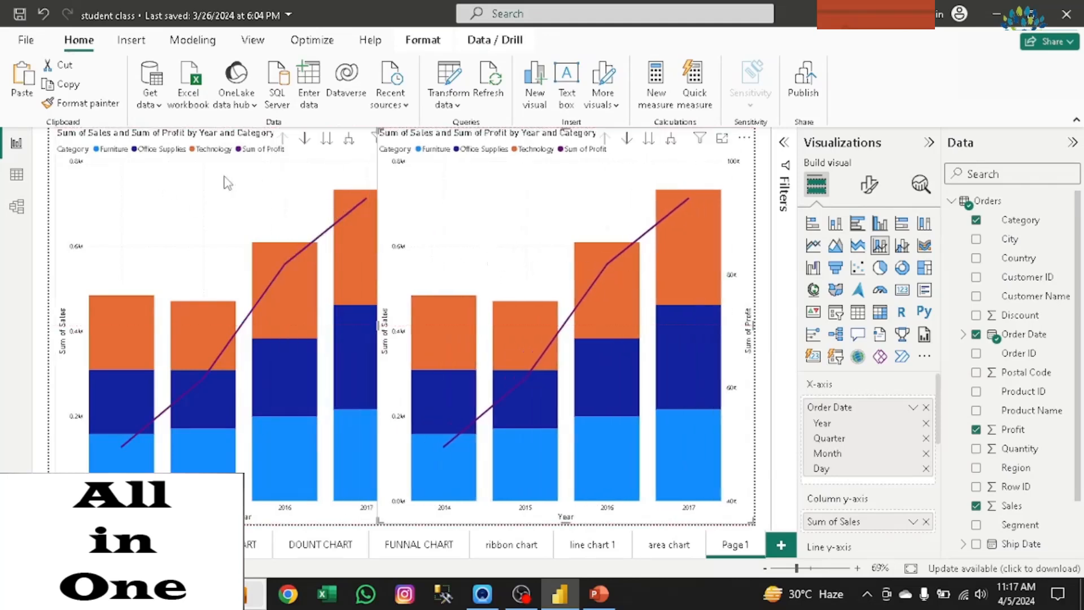
{"action": "left_click_drag", "start_coordinate": [224, 178], "coordinate": [183, 212]}
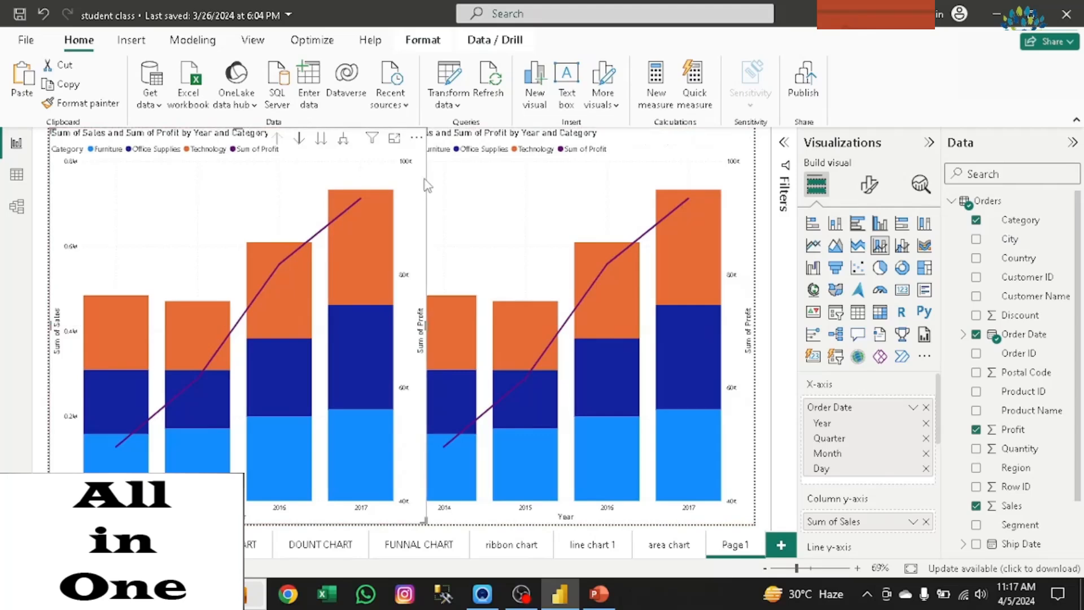
{"action": "left_click_drag", "start_coordinate": [423, 517], "coordinate": [379, 520]}
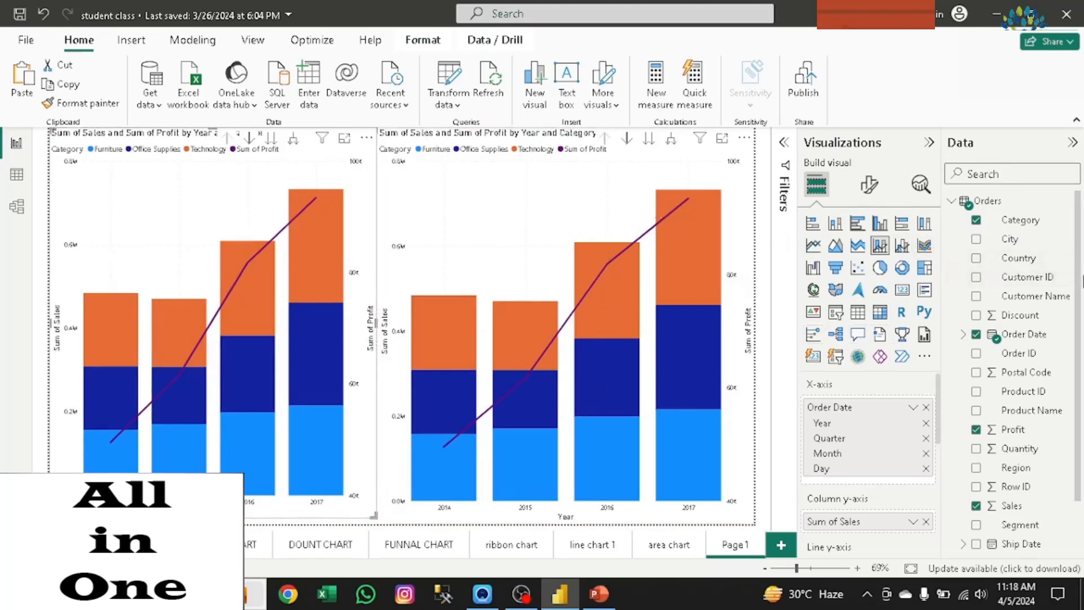
Step: Convert the copied chart to a line and clustered column chart and remove Sum of Profit and Sum of Sales from its y-axes
{"action": "left_click", "coordinate": [902, 247]}
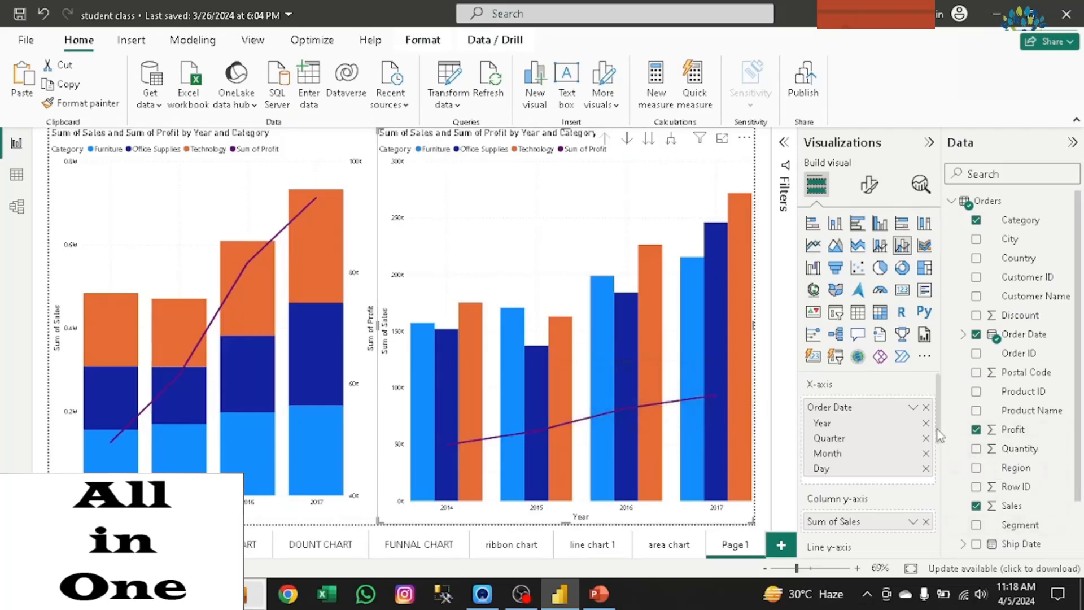
{"action": "left_click_drag", "start_coordinate": [936, 429], "coordinate": [942, 478]}
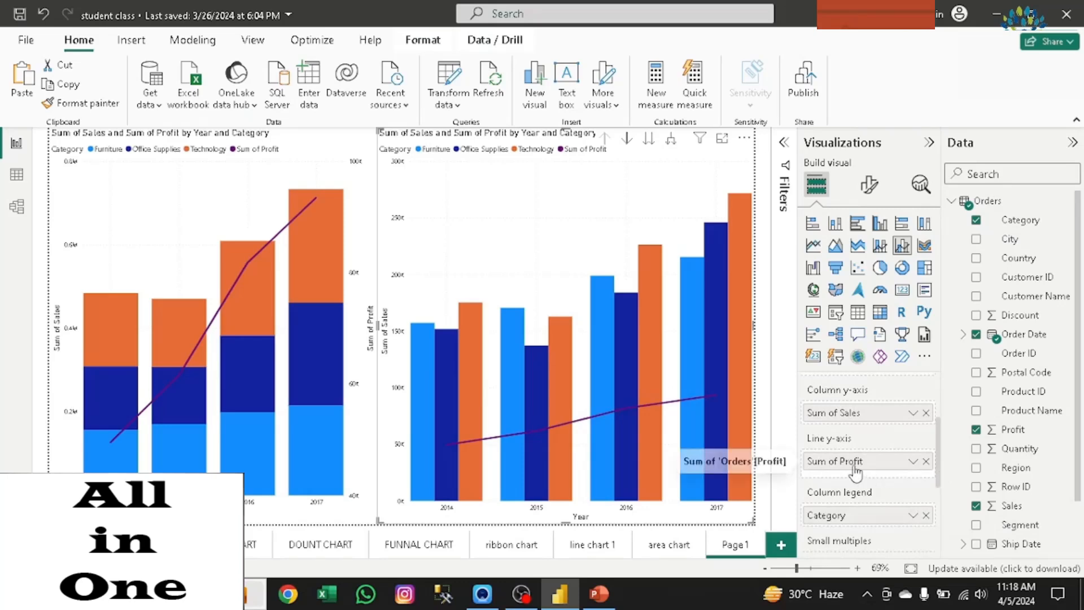
{"action": "left_click_drag", "start_coordinate": [856, 465], "coordinate": [860, 433]}
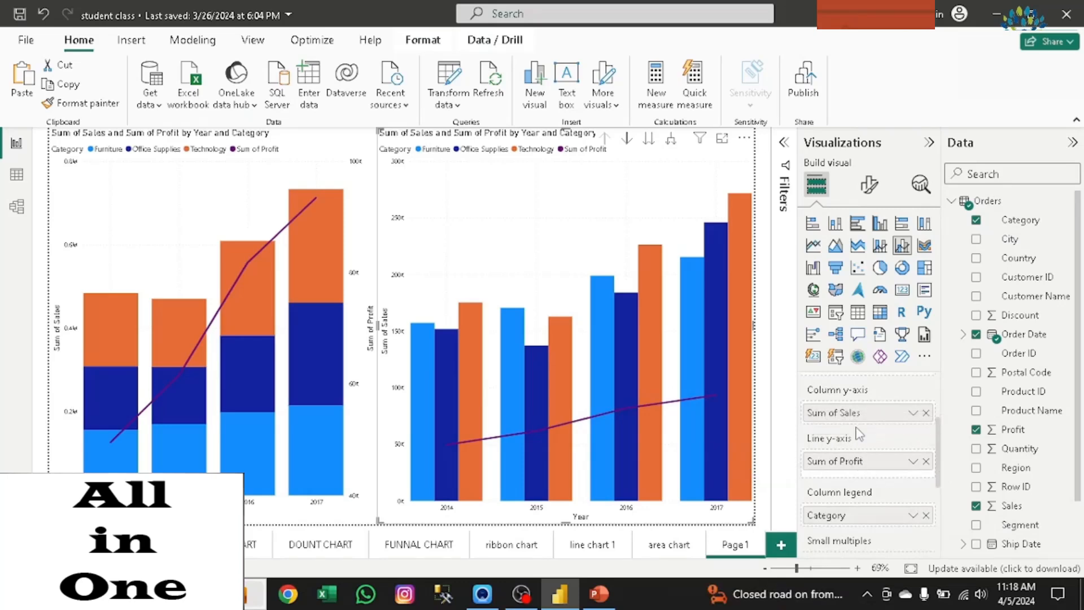
{"action": "left_click", "coordinate": [927, 461]}
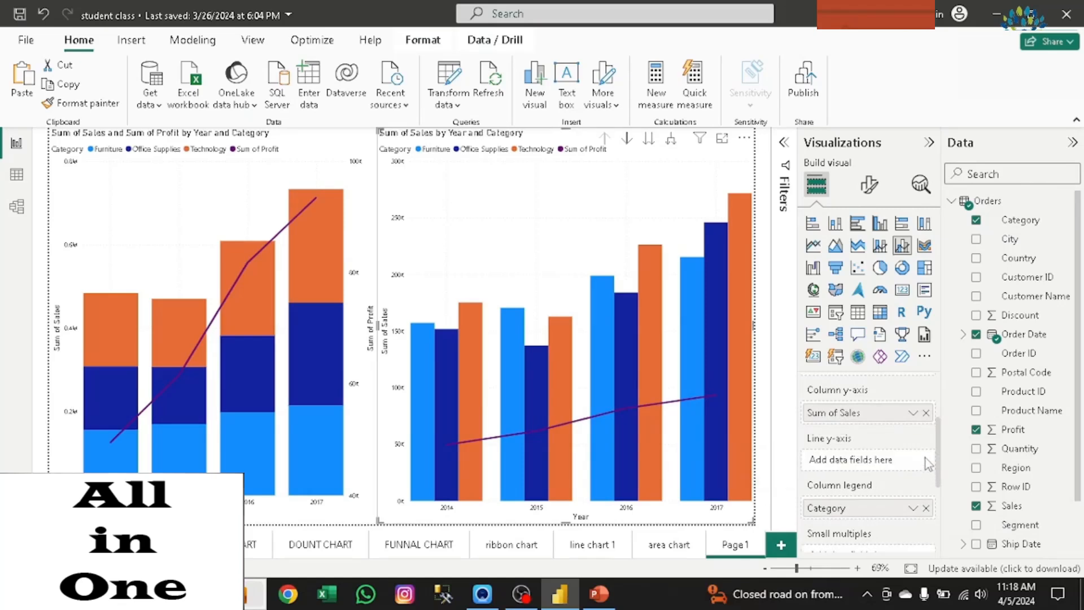
{"action": "left_click", "coordinate": [926, 412]}
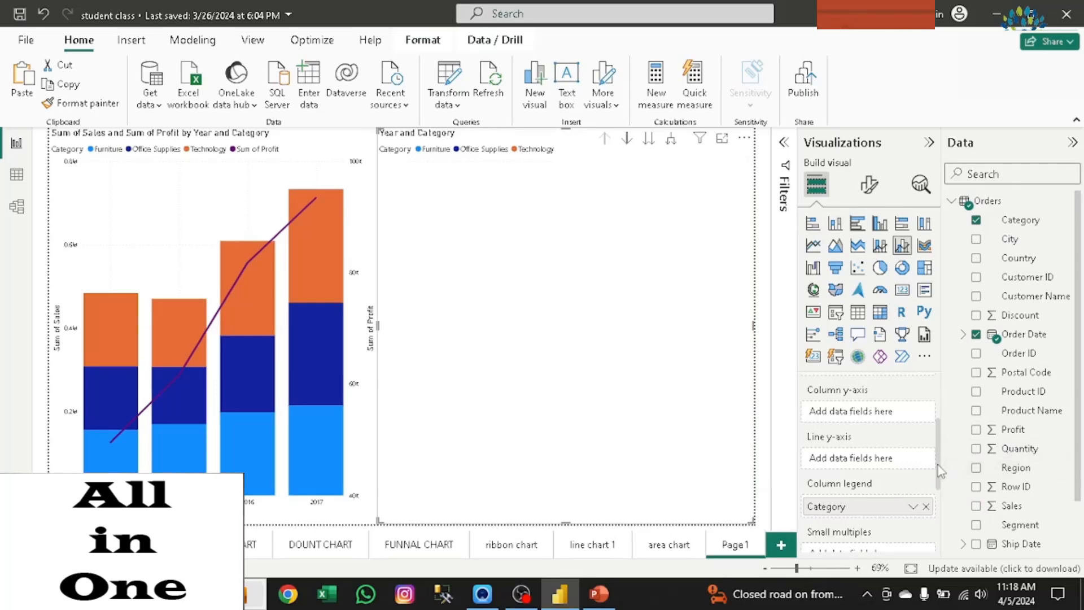
Step: Add Sales to the clustered chart's column y-axis and Profit to its line y-axis
{"action": "scroll", "coordinate": [940, 470], "scroll_direction": "up", "scroll_amount": 1}
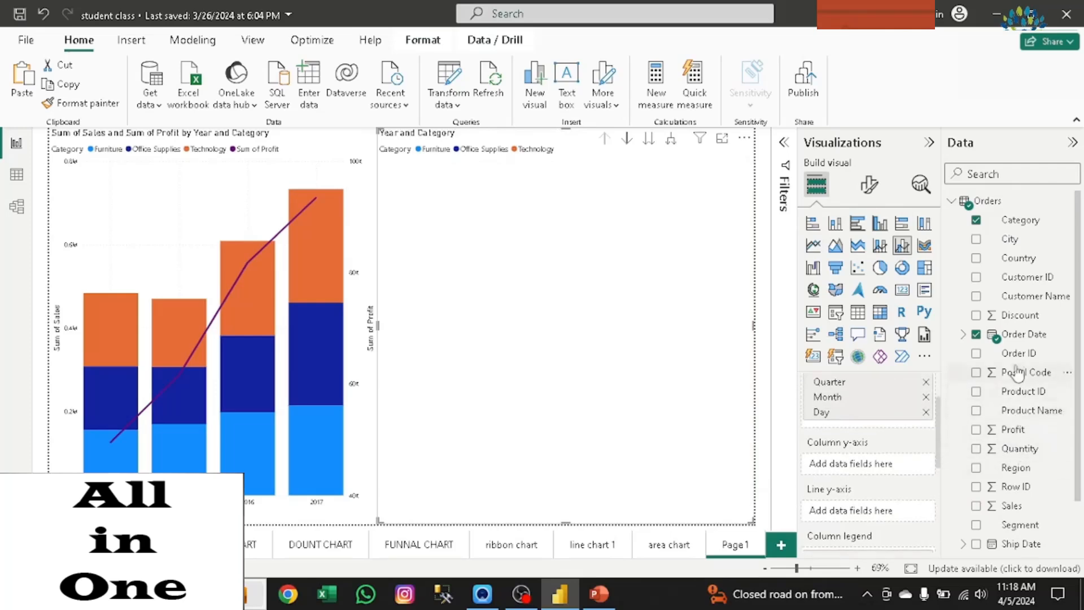
{"action": "left_click_drag", "start_coordinate": [1002, 506], "coordinate": [844, 464]}
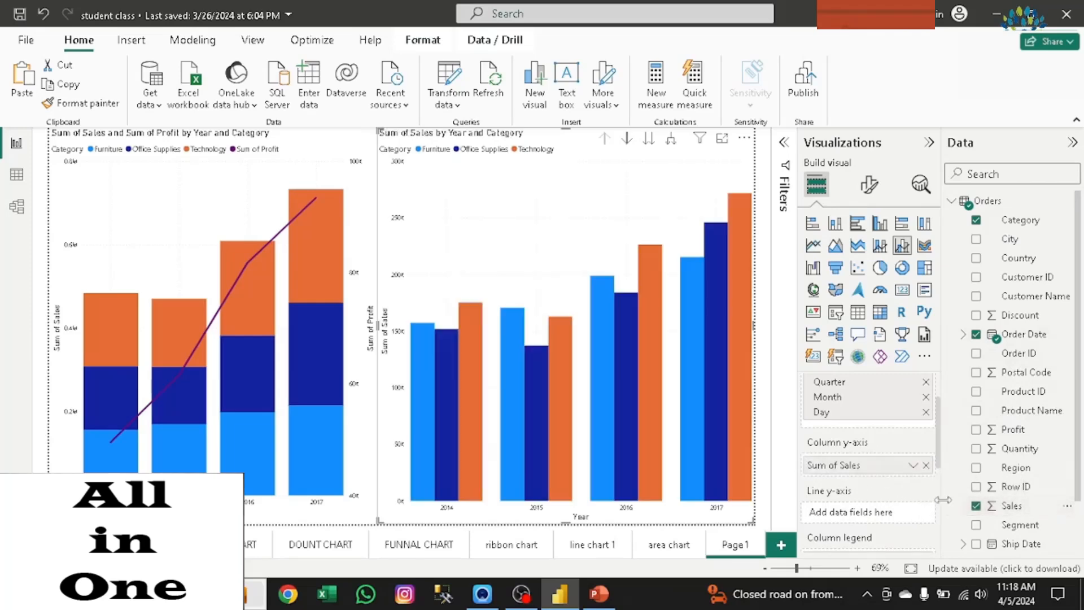
{"action": "left_click", "coordinate": [976, 429]}
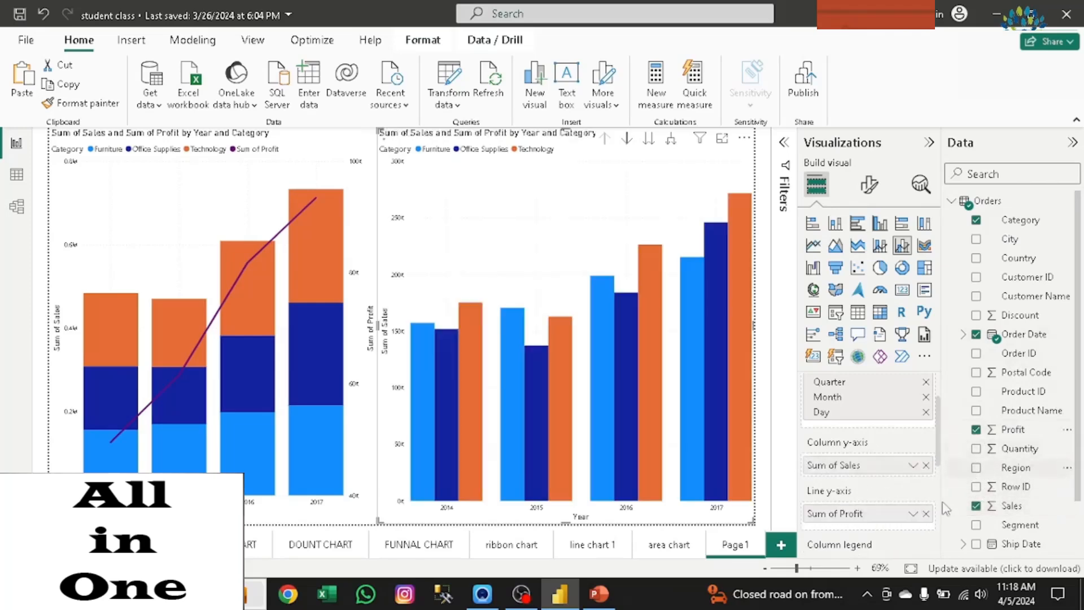
{"action": "left_click", "coordinate": [926, 513]}
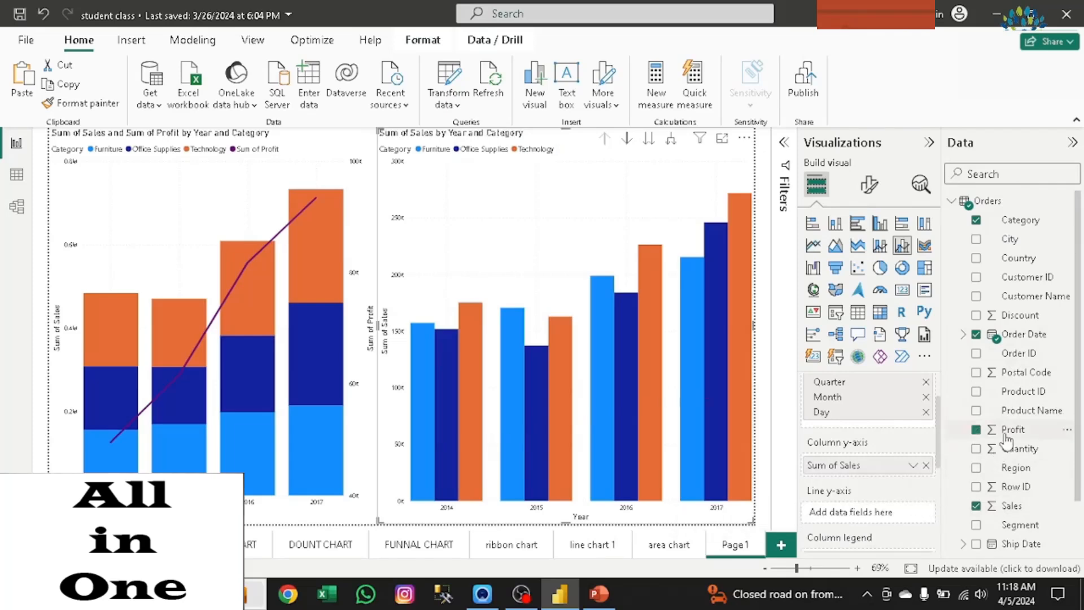
{"action": "left_click_drag", "start_coordinate": [1005, 439], "coordinate": [883, 492]}
{"action": "scroll", "coordinate": [937, 458], "scroll_direction": "down", "scroll_amount": 2}
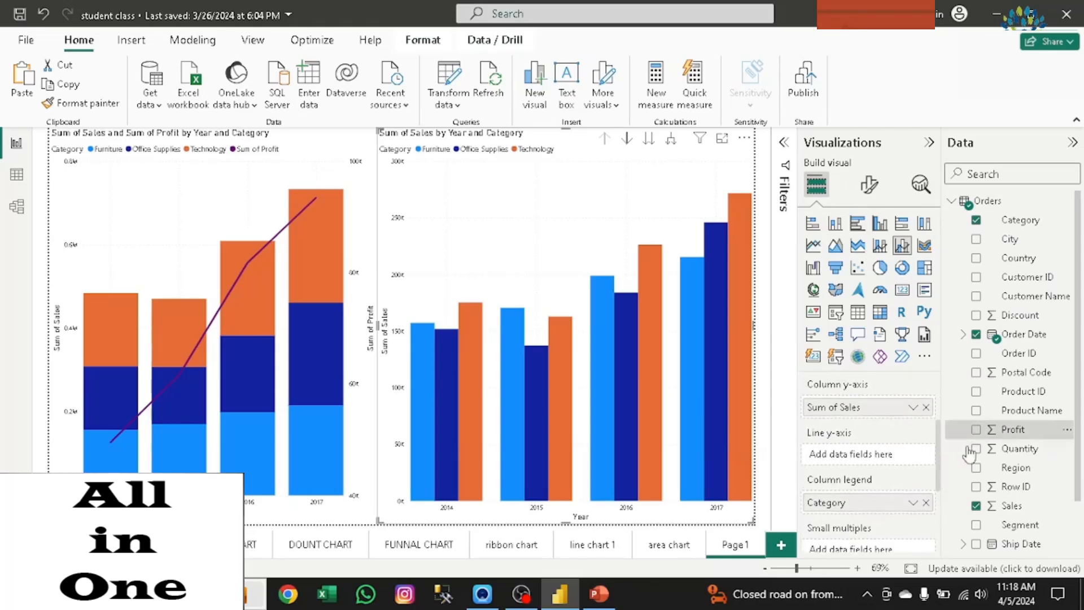
{"action": "left_click_drag", "start_coordinate": [1000, 429], "coordinate": [881, 455]}
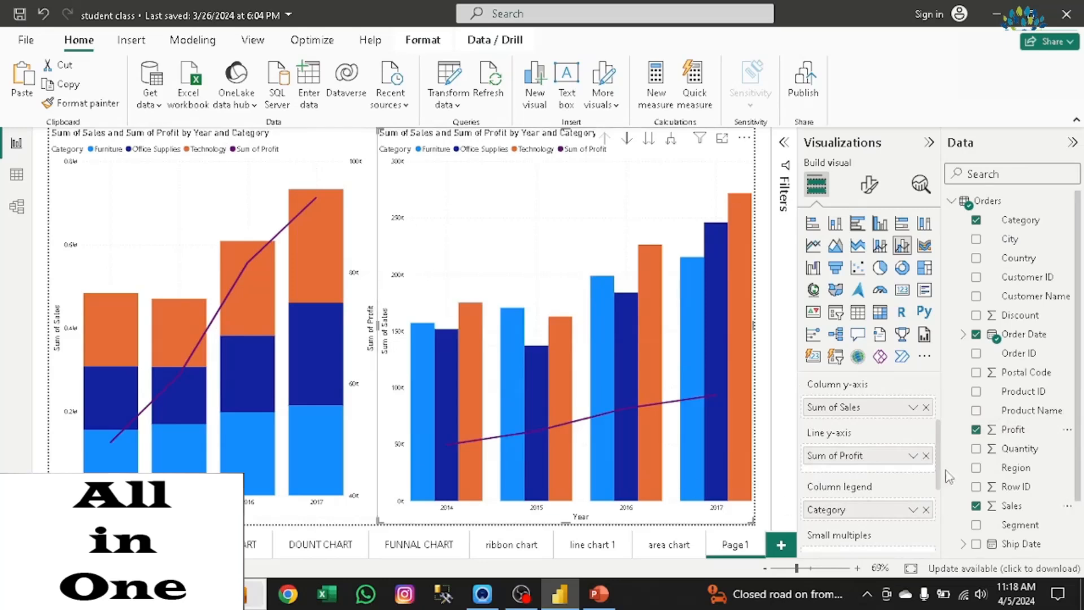
Step: View the clustered chart at the quarter, month and day levels of the date hierarchy, and drill back up to years
{"action": "left_click", "coordinate": [651, 145]}
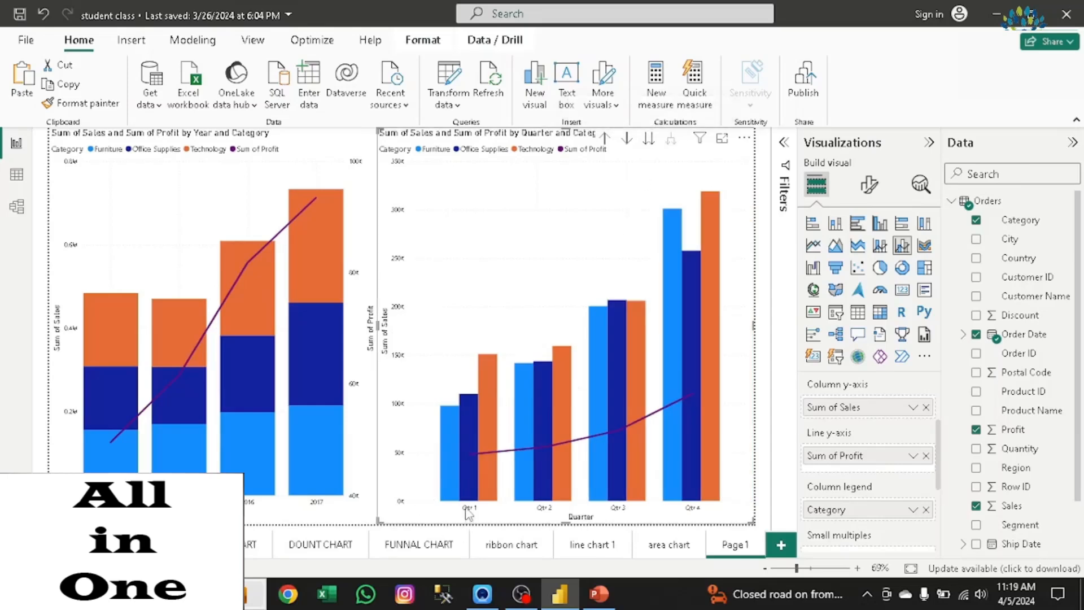
{"action": "left_click", "coordinate": [648, 139]}
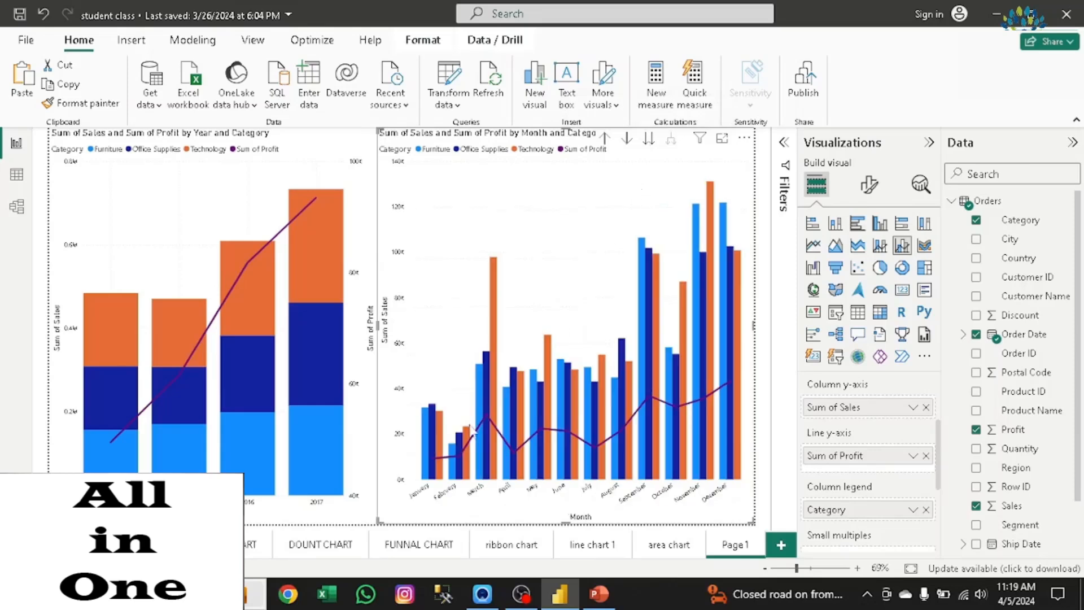
{"action": "left_click", "coordinate": [649, 139]}
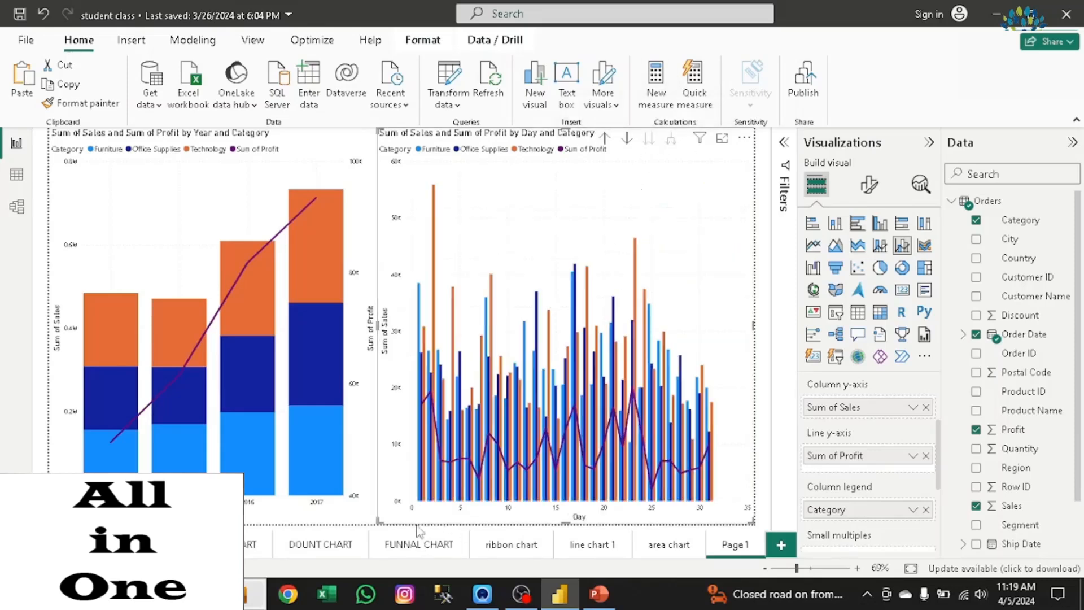
{"action": "left_click", "coordinate": [605, 141]}
{"action": "left_click", "coordinate": [606, 141]}
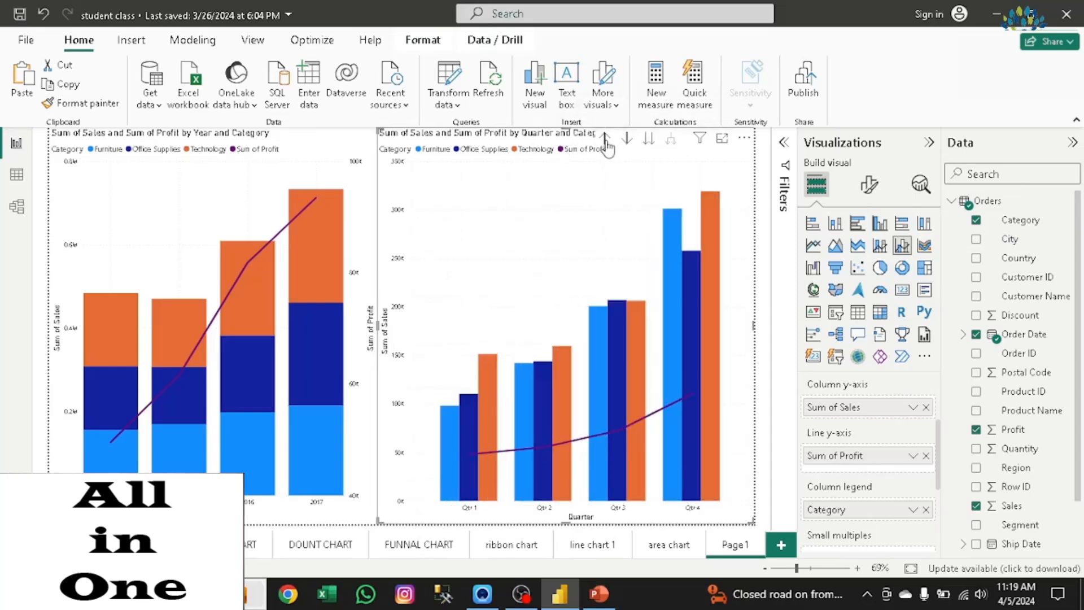
{"action": "left_click", "coordinate": [605, 141]}
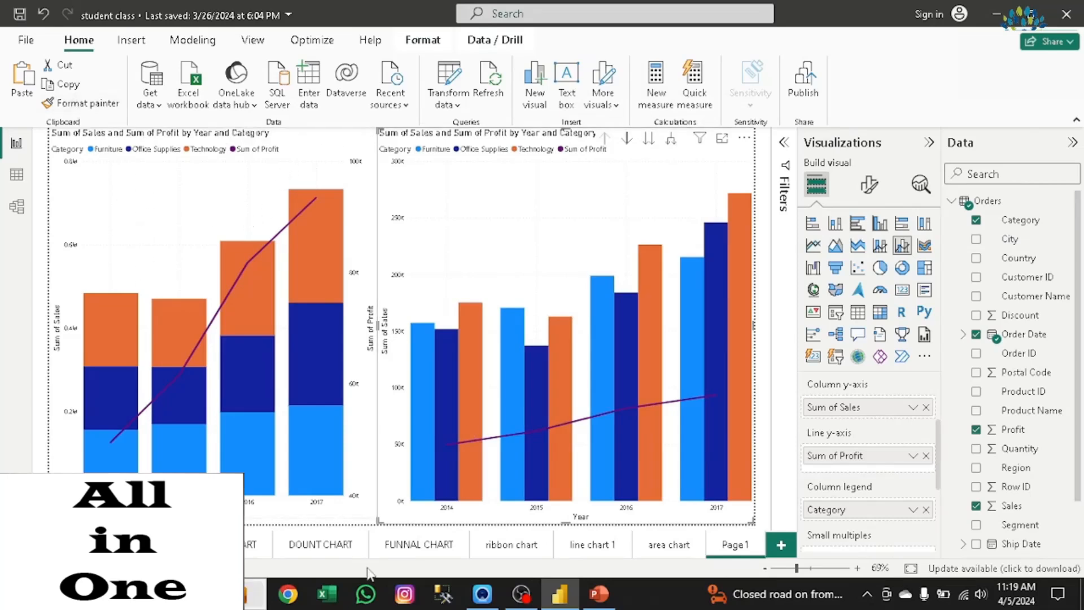
Step: Copy the formatting of the chart on the area chart page onto Page 1's stacked column combo chart with Format painter
{"action": "left_click", "coordinate": [665, 546]}
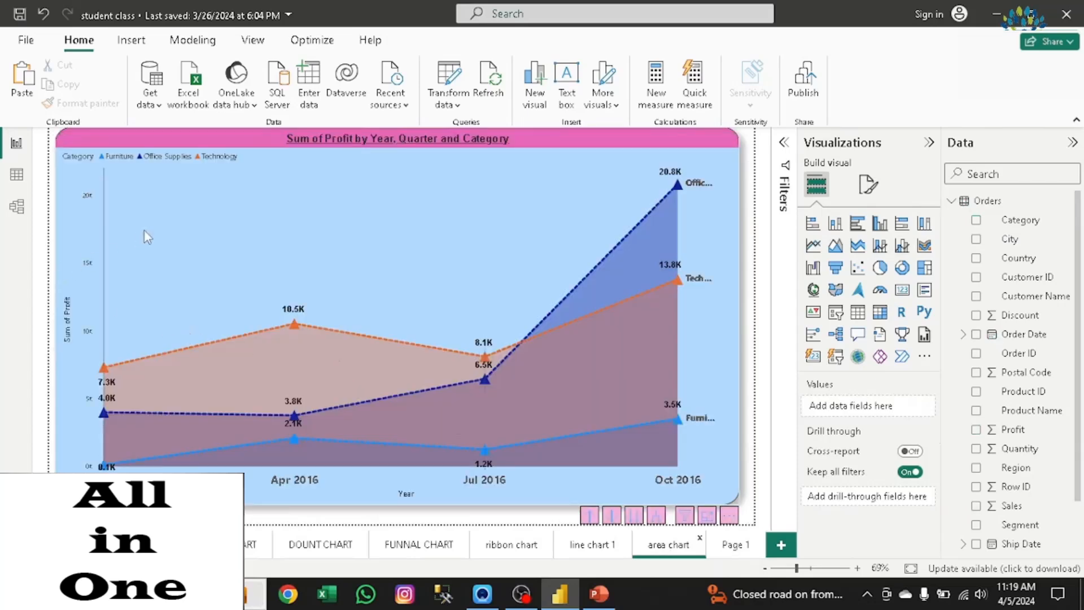
{"action": "left_click", "coordinate": [173, 221]}
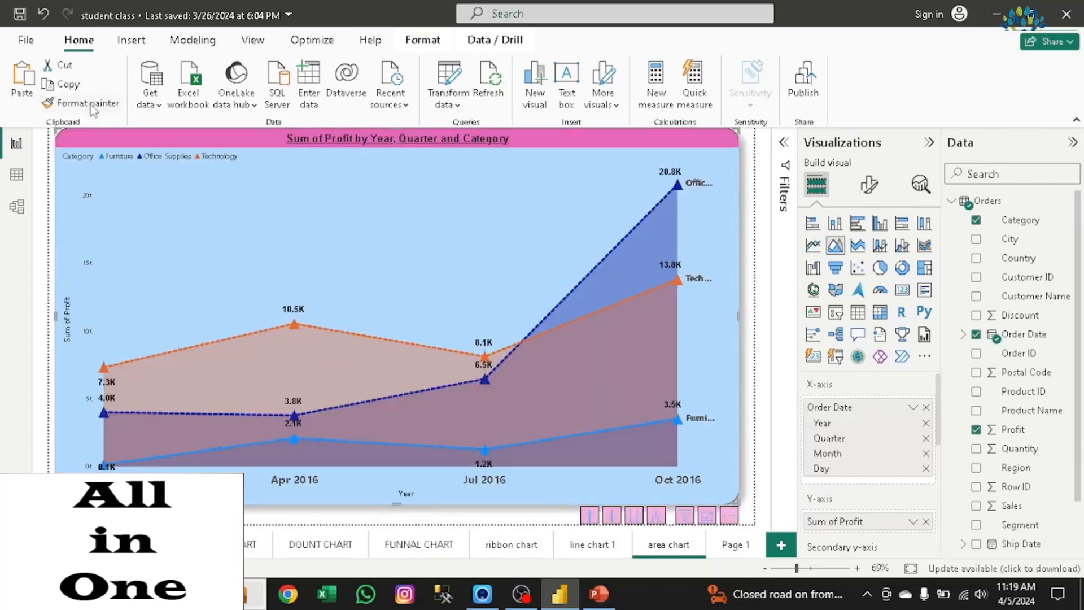
{"action": "left_click", "coordinate": [728, 545]}
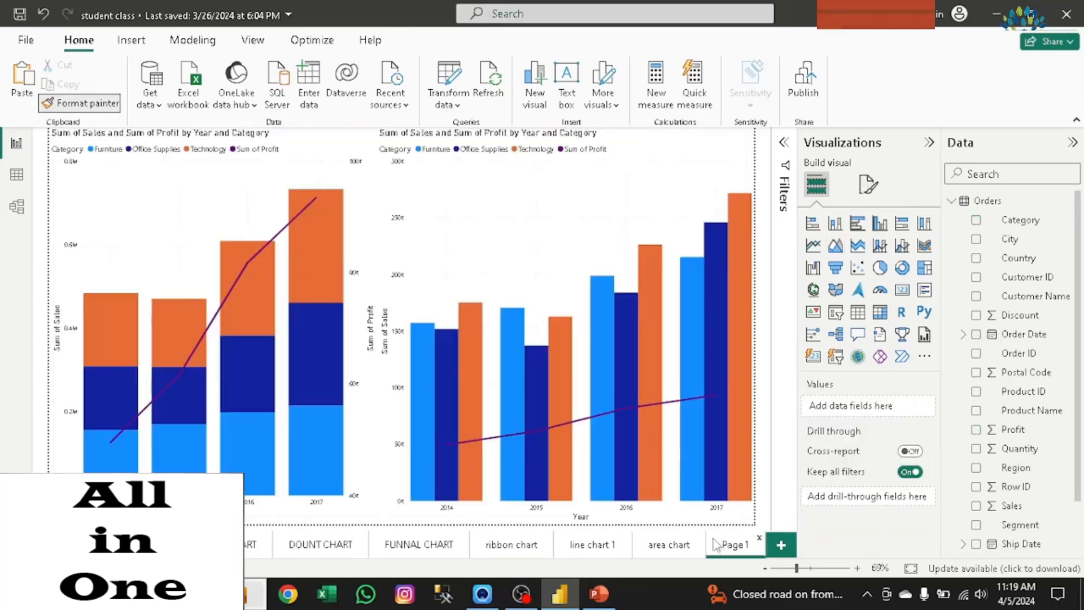
{"action": "left_click", "coordinate": [103, 210]}
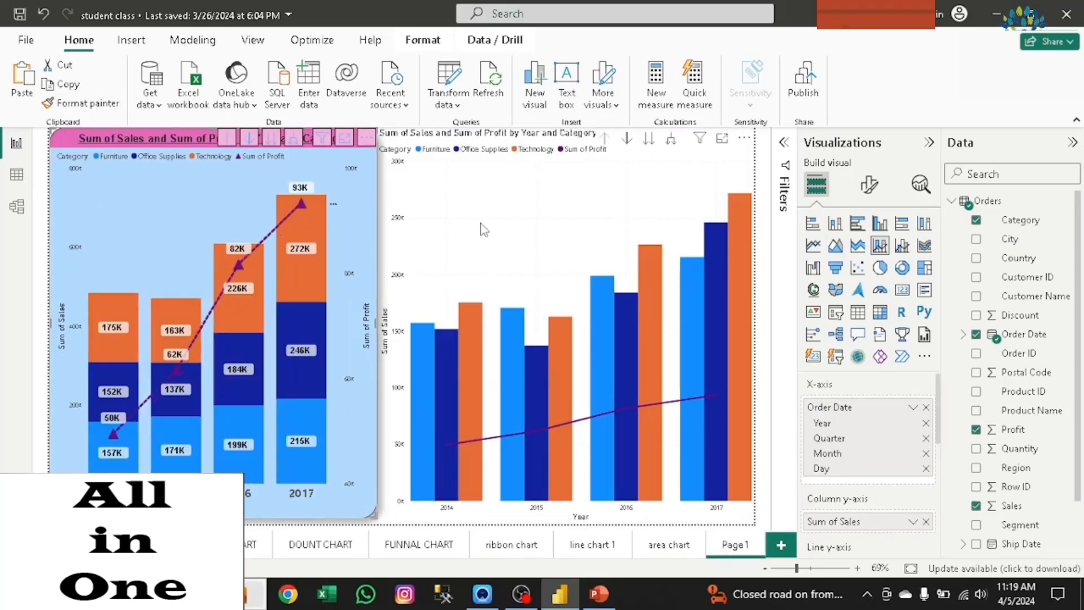
Step: Apply the stacked combo chart's formatting to the clustered column combo chart with Format painter
{"action": "left_click", "coordinate": [110, 108]}
{"action": "left_click", "coordinate": [516, 326]}
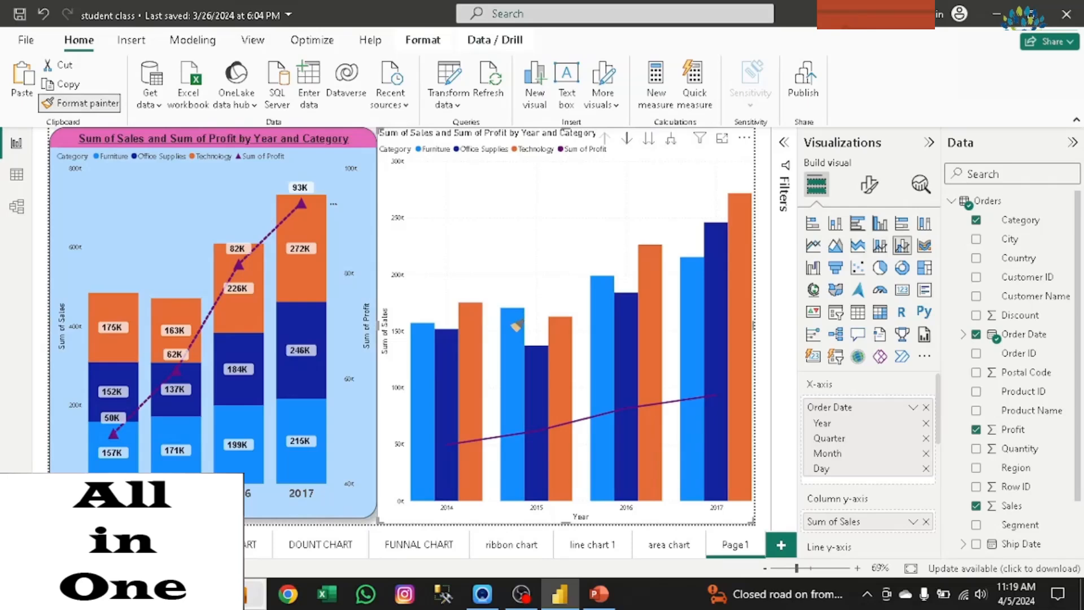
{"action": "left_click", "coordinate": [516, 325]}
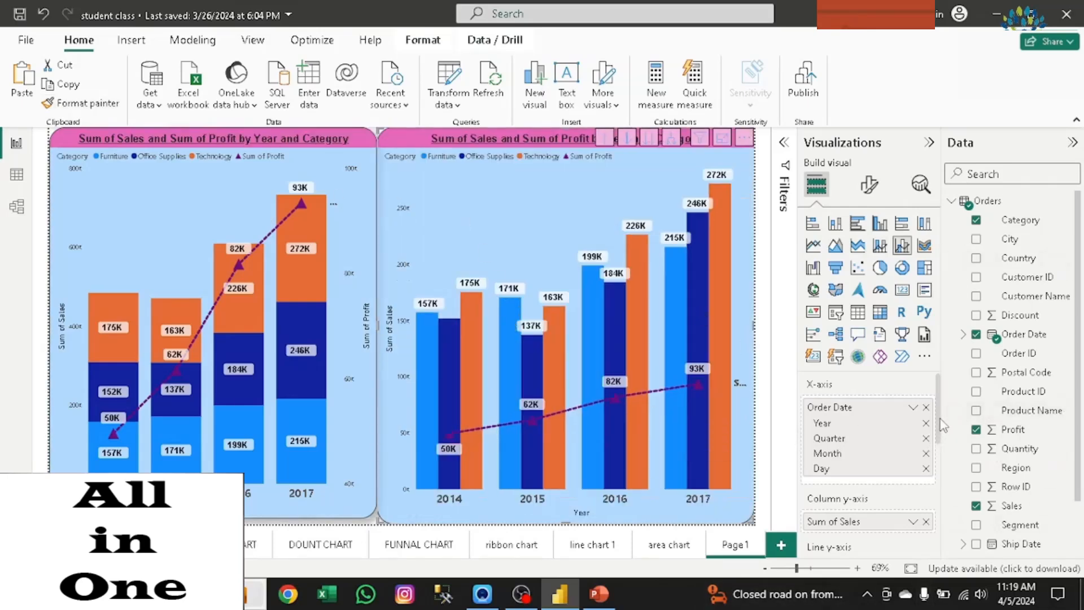
Step: Split the clustered column combo chart into small multiples by Region
{"action": "scroll", "coordinate": [943, 426], "scroll_direction": "down", "scroll_amount": 4}
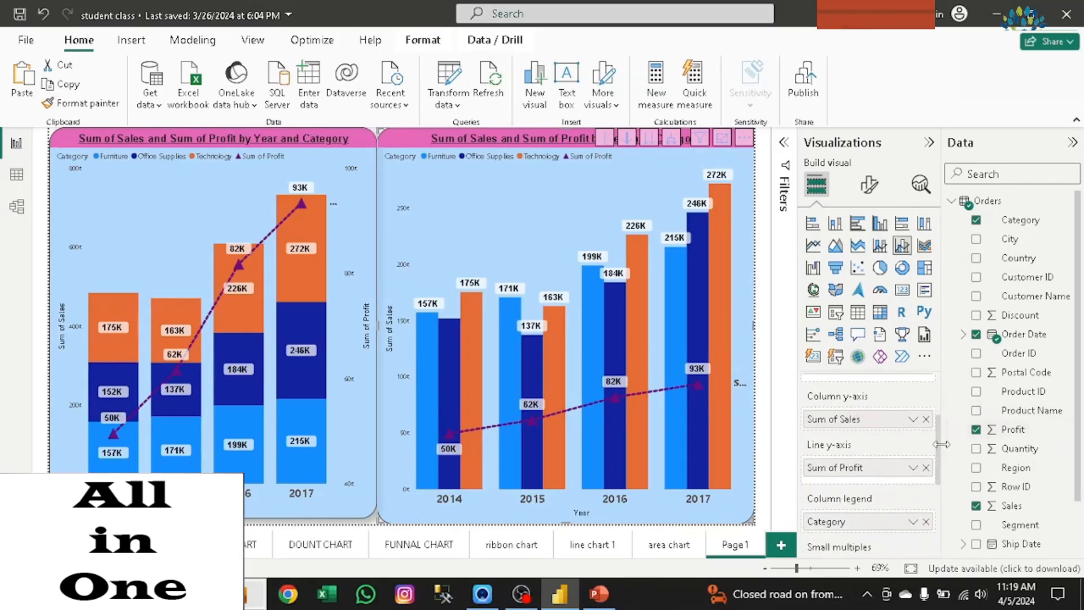
{"action": "left_click_drag", "start_coordinate": [937, 458], "coordinate": [939, 482]}
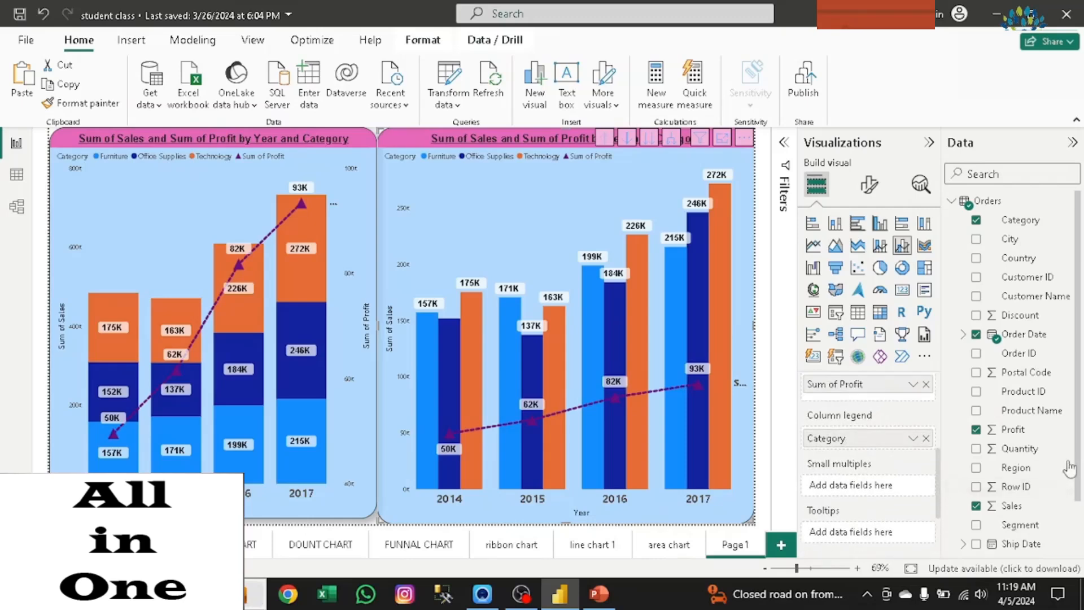
{"action": "left_click_drag", "start_coordinate": [1015, 468], "coordinate": [888, 491]}
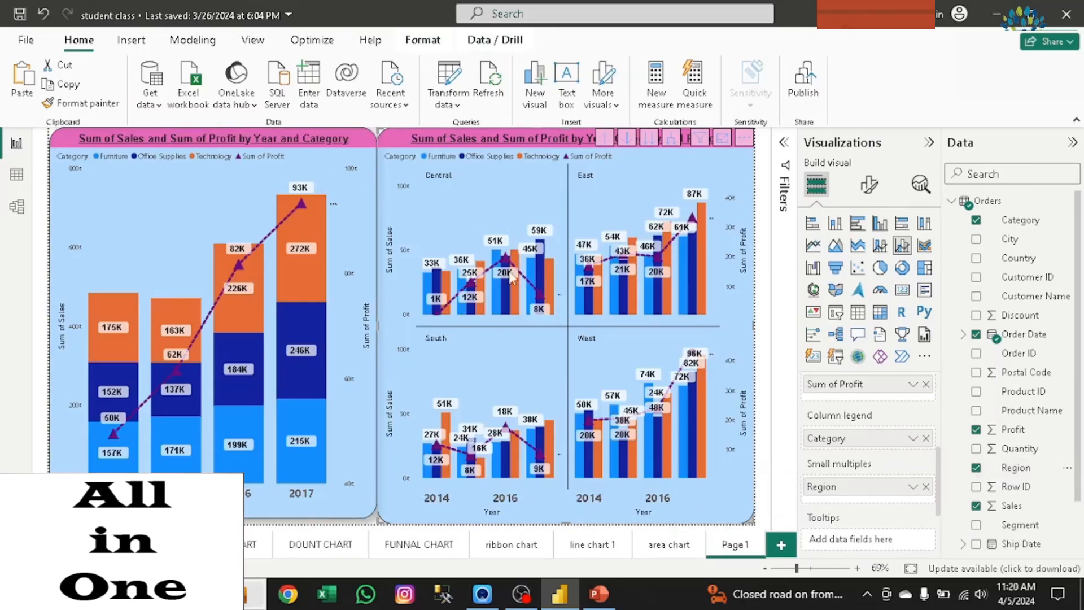
Step: Remove Region from the clustered column combo chart's small multiples so it is a single chart again
{"action": "left_click", "coordinate": [926, 486]}
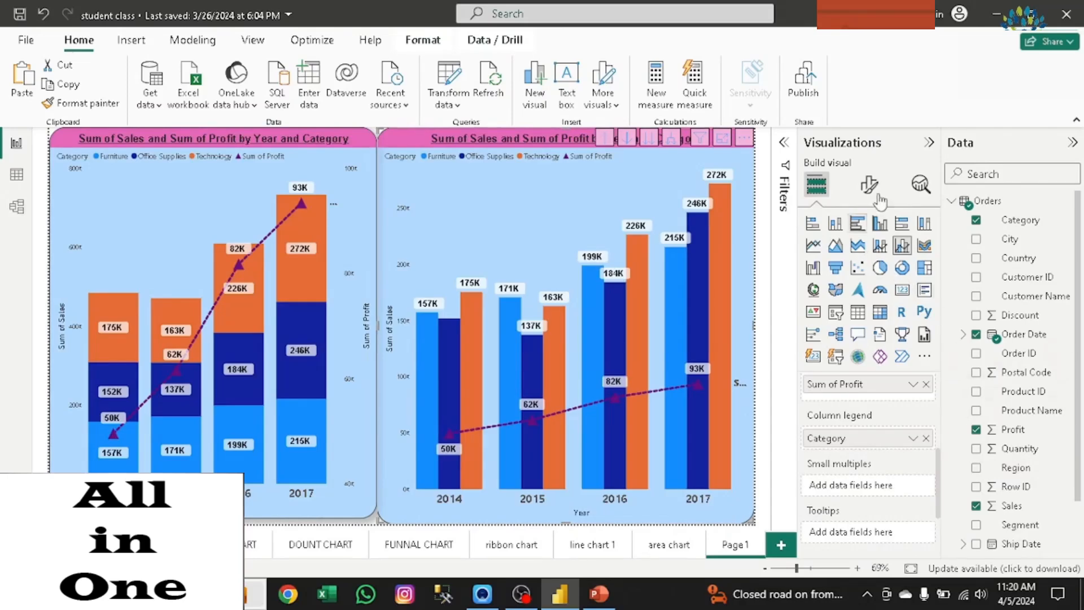
Step: Review the clustered combo chart's secondary y-axis range settings, and switch its legend off and back on
{"action": "left_click", "coordinate": [871, 186]}
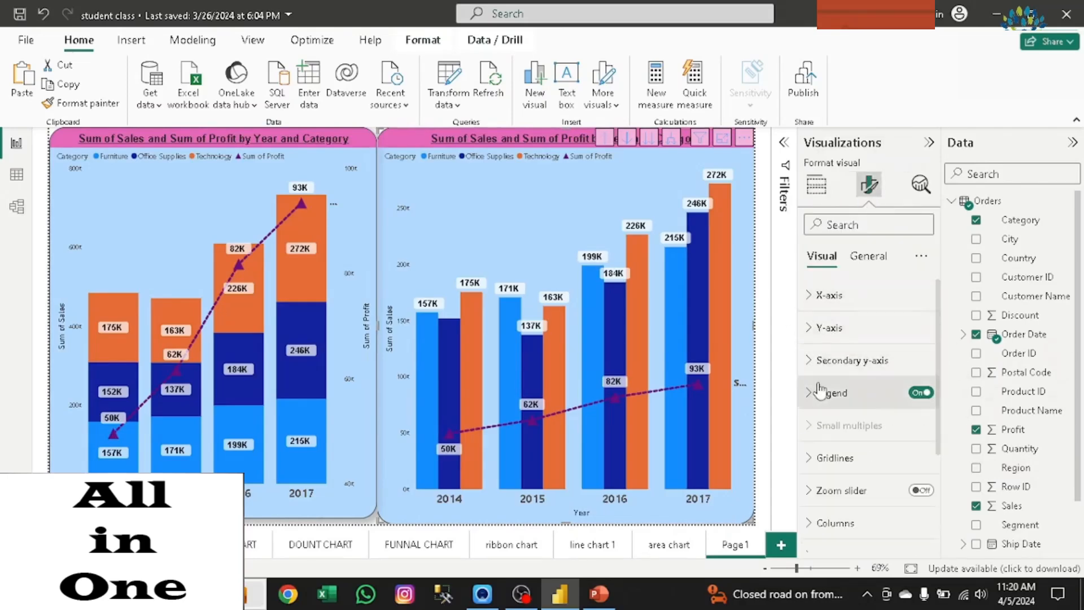
{"action": "left_click", "coordinate": [808, 366]}
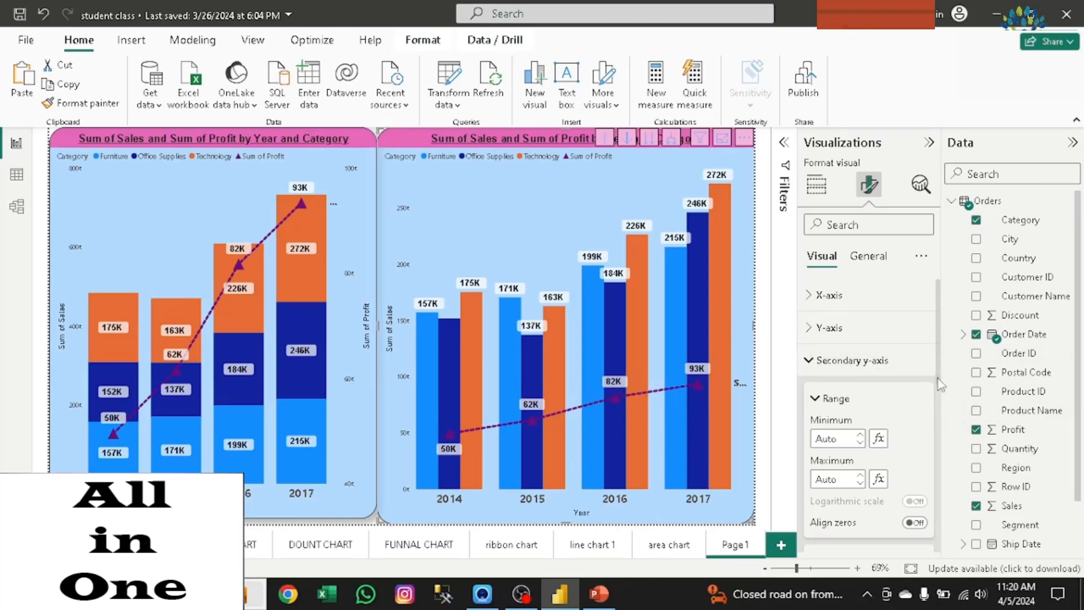
{"action": "left_click_drag", "start_coordinate": [937, 379], "coordinate": [937, 398]}
{"action": "left_click", "coordinate": [808, 316]}
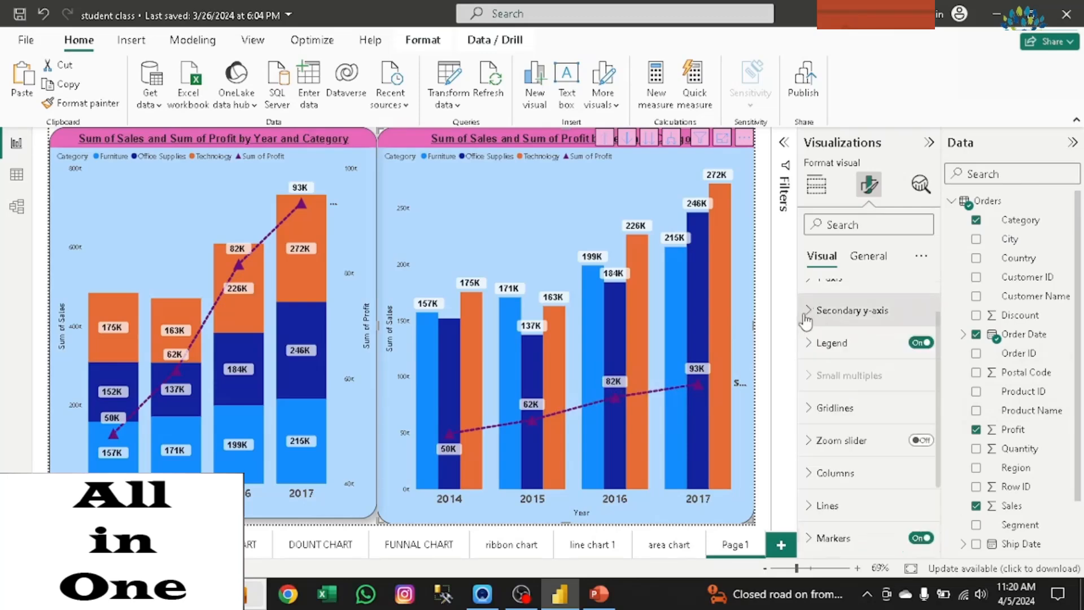
{"action": "left_click", "coordinate": [916, 346]}
{"action": "left_click", "coordinate": [916, 346]}
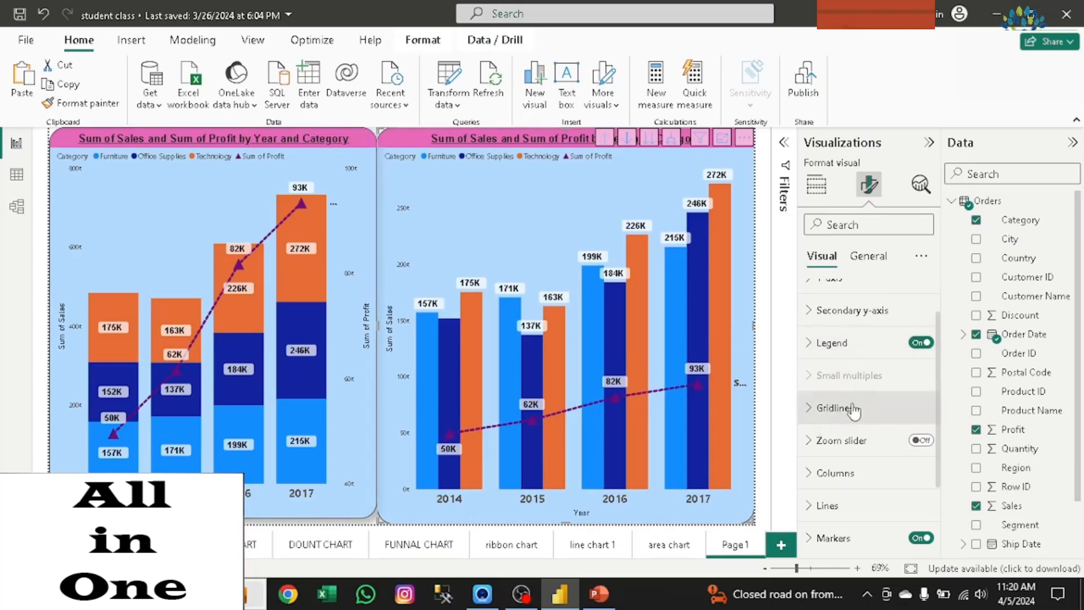
Step: Preview horizontal gridlines on the clustered column combo chart and turn them off again
{"action": "left_click", "coordinate": [853, 409]}
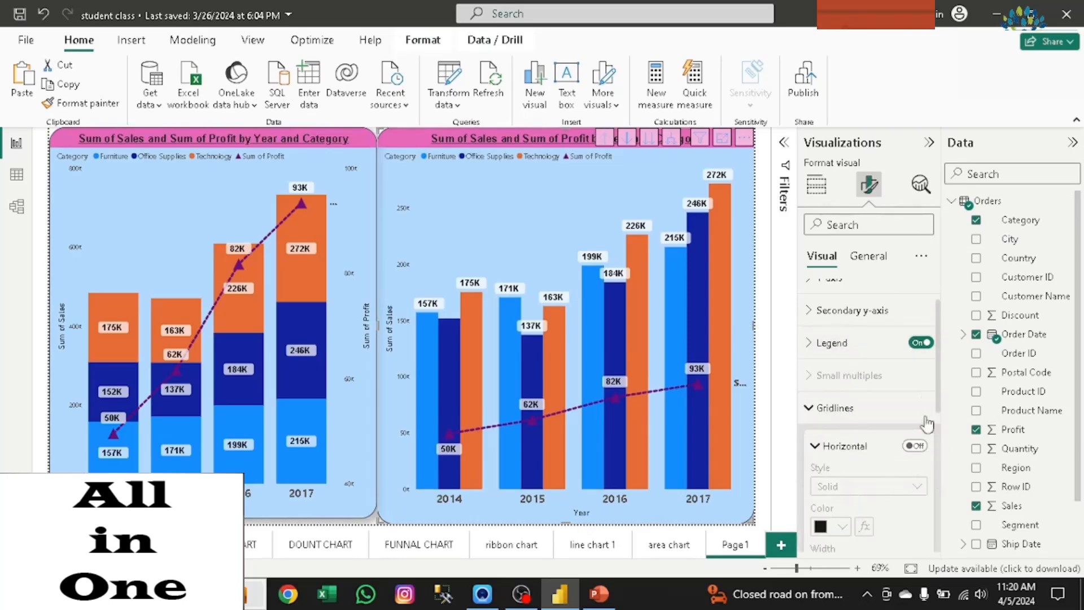
{"action": "left_click", "coordinate": [914, 446]}
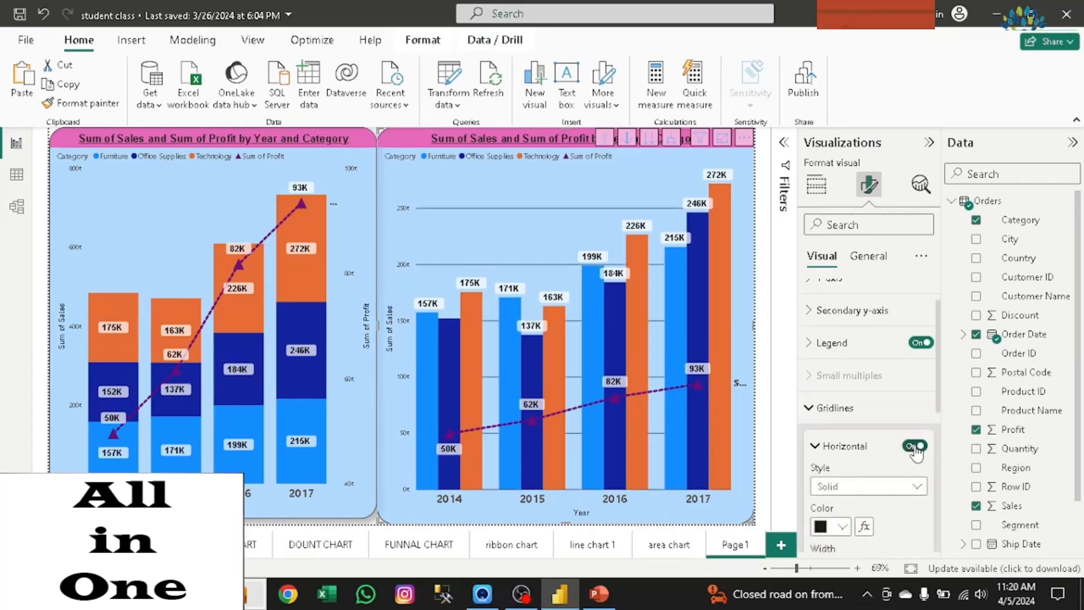
{"action": "left_click", "coordinate": [915, 446]}
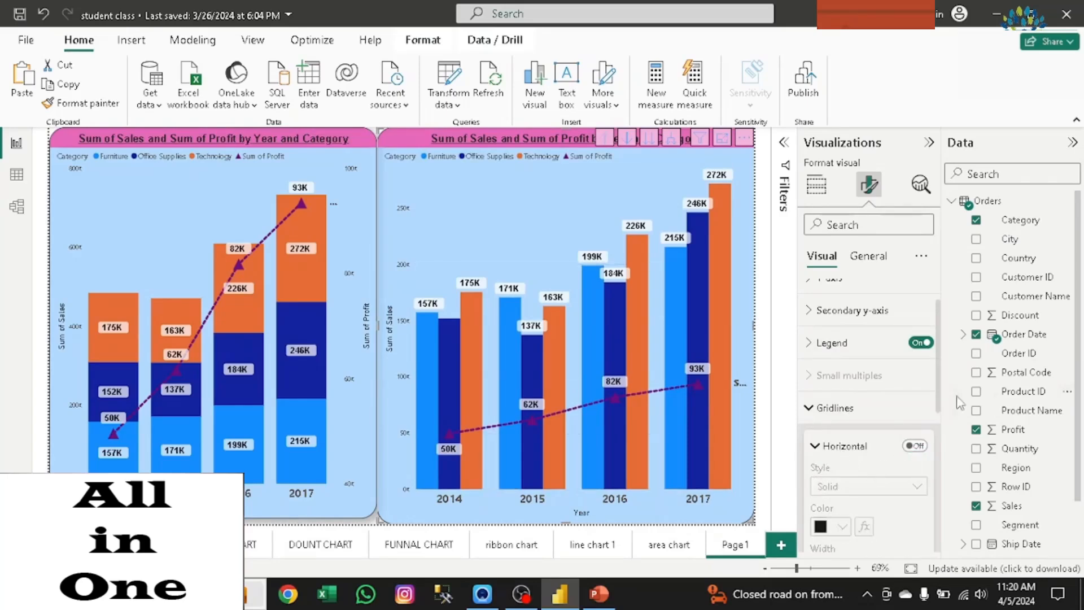
{"action": "left_click_drag", "start_coordinate": [940, 368], "coordinate": [936, 427]}
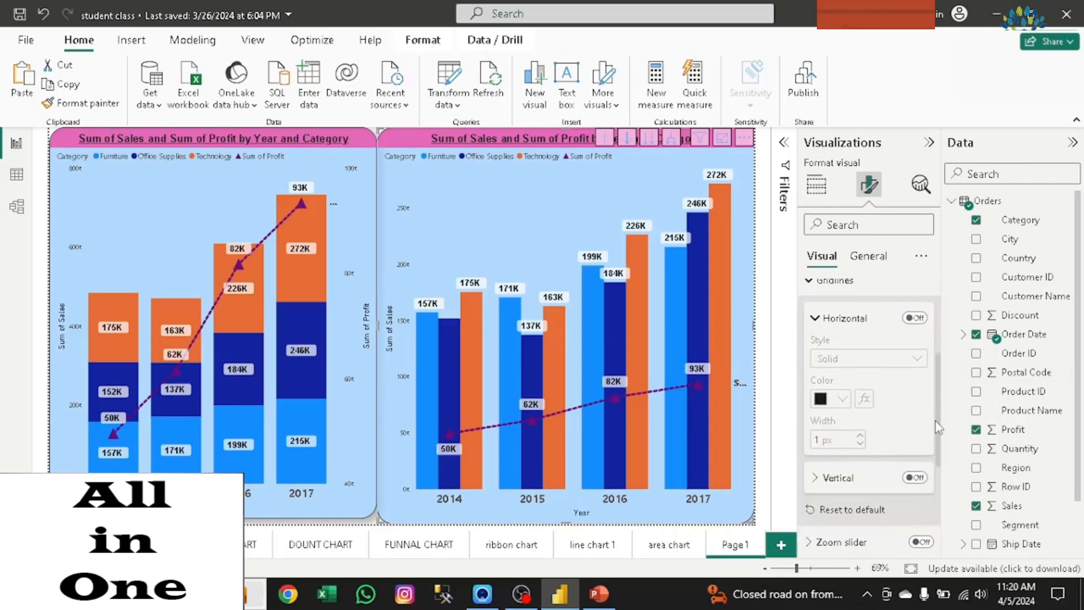
{"action": "left_click", "coordinate": [814, 317]}
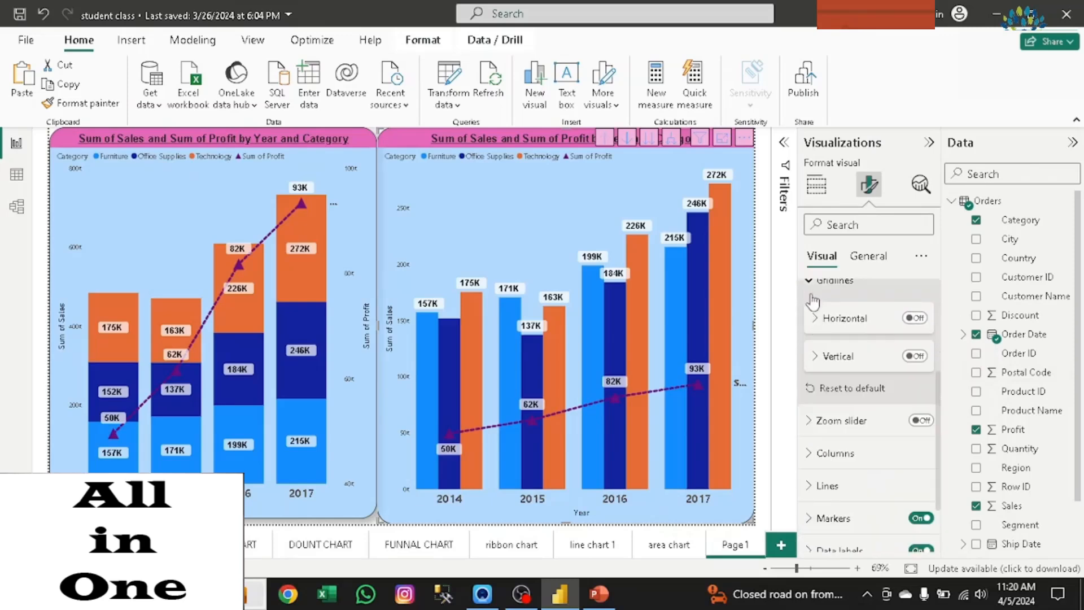
{"action": "left_click", "coordinate": [813, 293]}
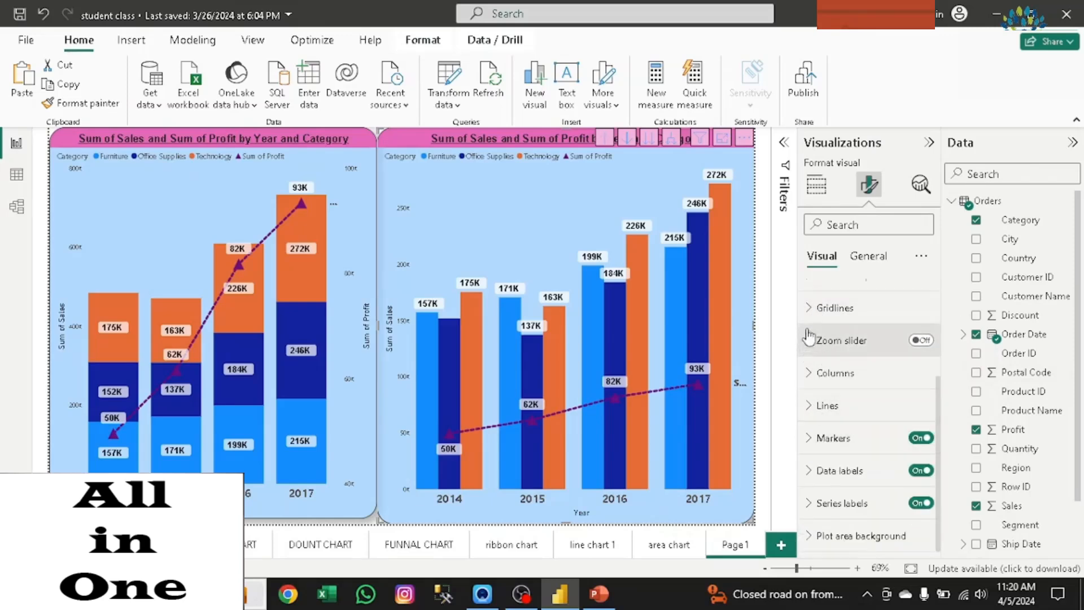
Step: Preview the zoom slider on the clustered column combo chart and turn it off again
{"action": "left_click", "coordinate": [921, 340]}
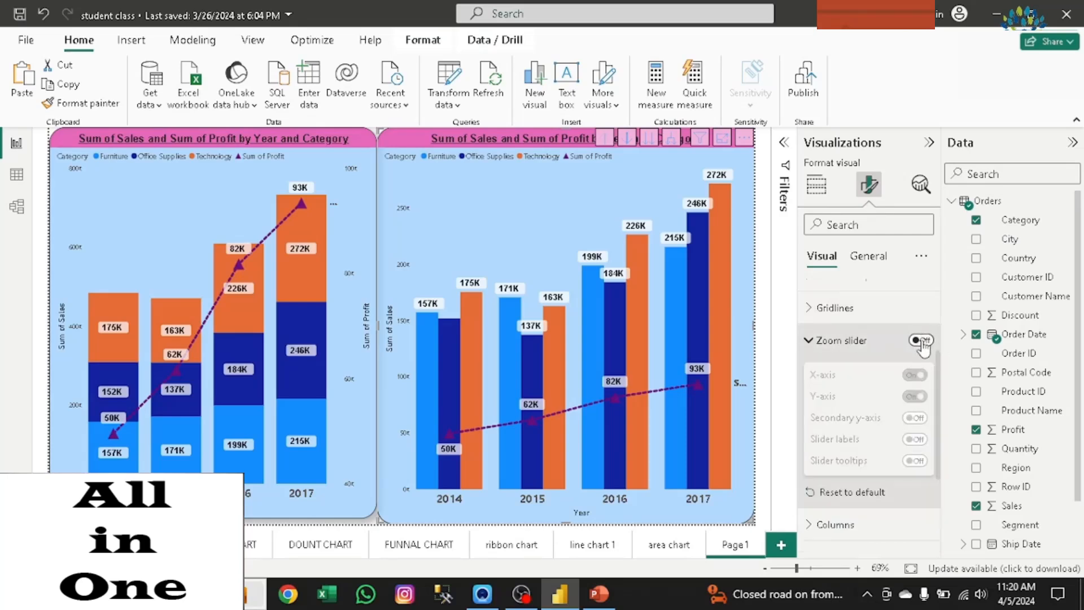
{"action": "left_click", "coordinate": [921, 341]}
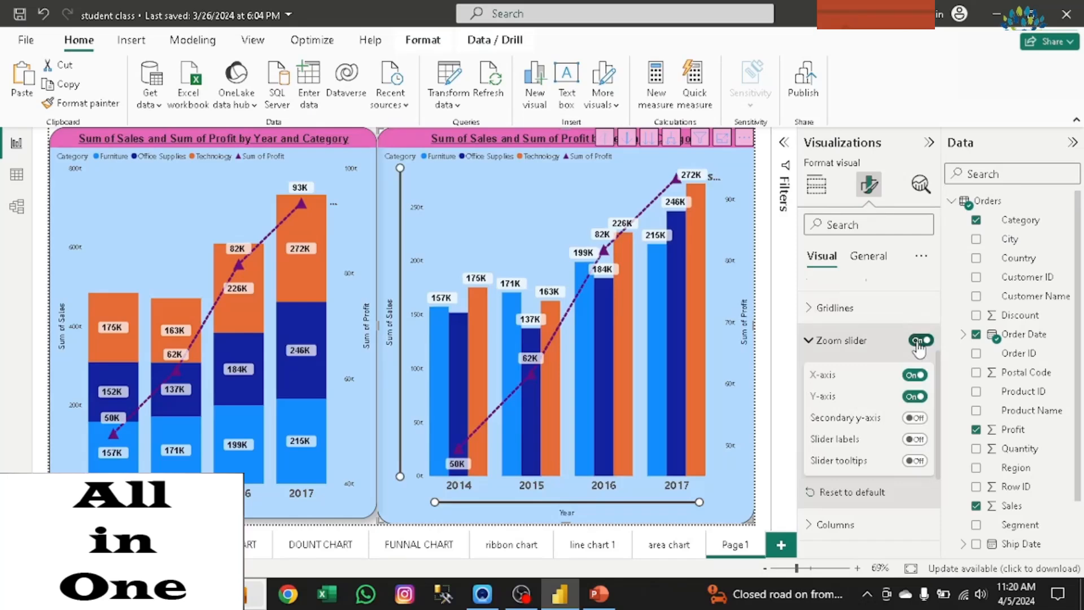
{"action": "left_click", "coordinate": [919, 342]}
{"action": "left_click", "coordinate": [810, 340]}
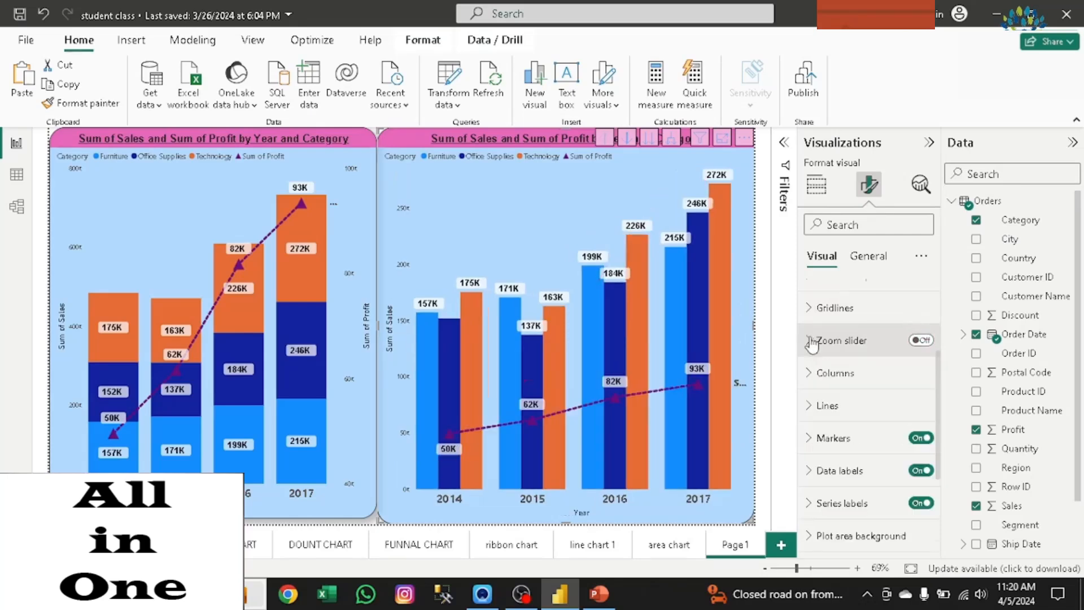
Step: Examine the column and line formatting options available for the clustered column combo chart
{"action": "left_click", "coordinate": [825, 379]}
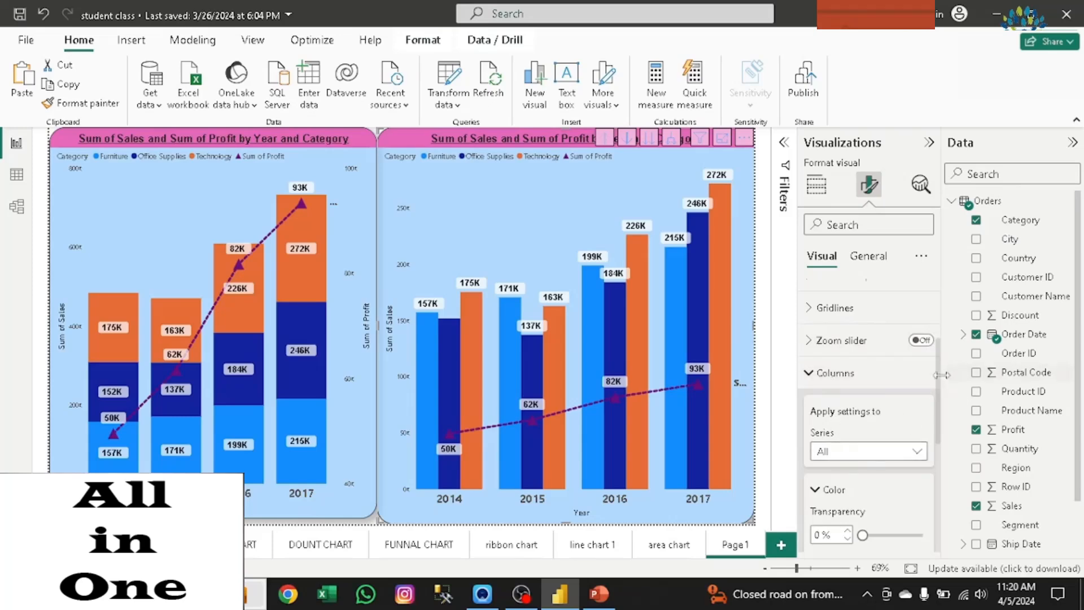
{"action": "left_click_drag", "start_coordinate": [938, 386], "coordinate": [942, 445]}
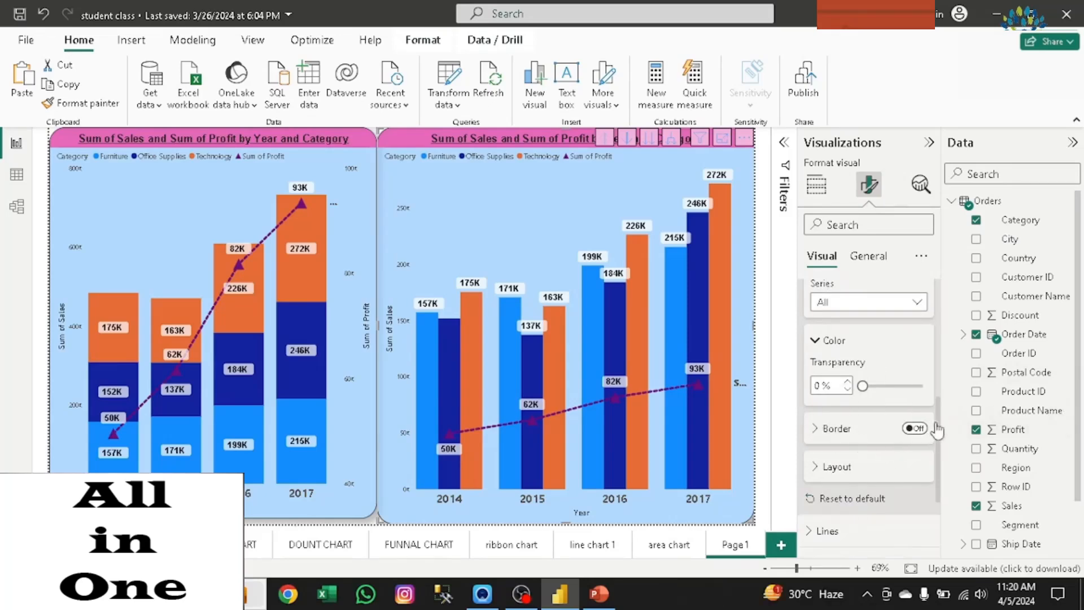
{"action": "scroll", "coordinate": [939, 431], "scroll_direction": "up", "scroll_amount": 3}
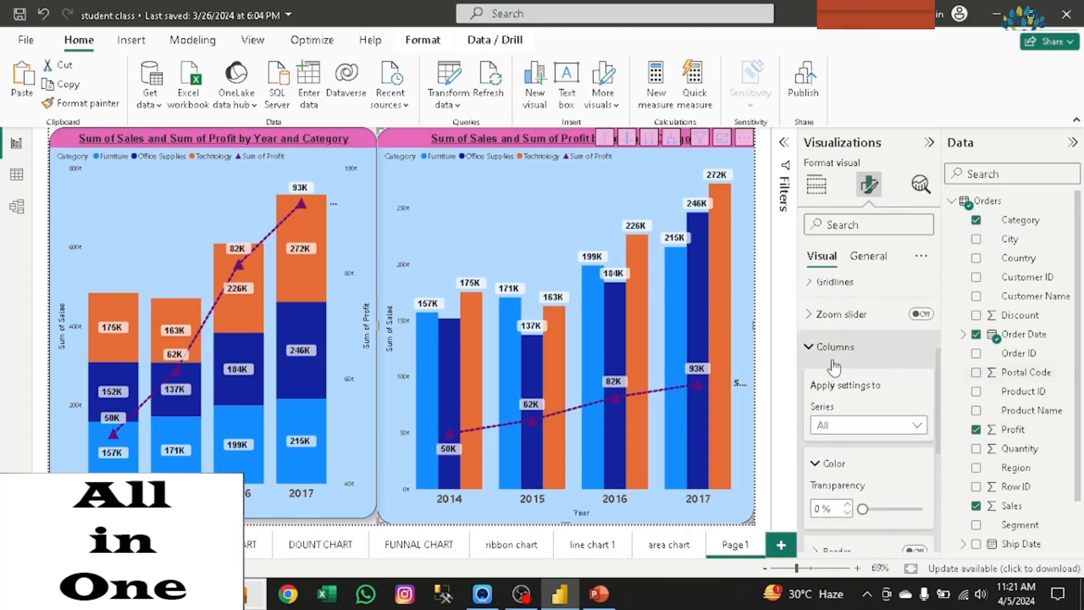
{"action": "left_click", "coordinate": [813, 350]}
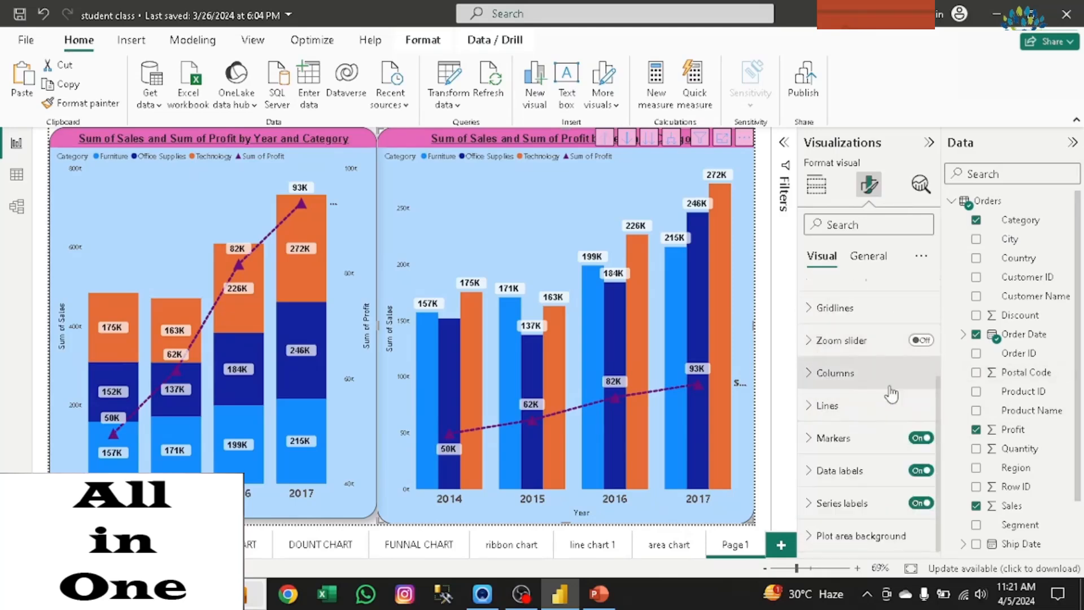
{"action": "left_click", "coordinate": [811, 407]}
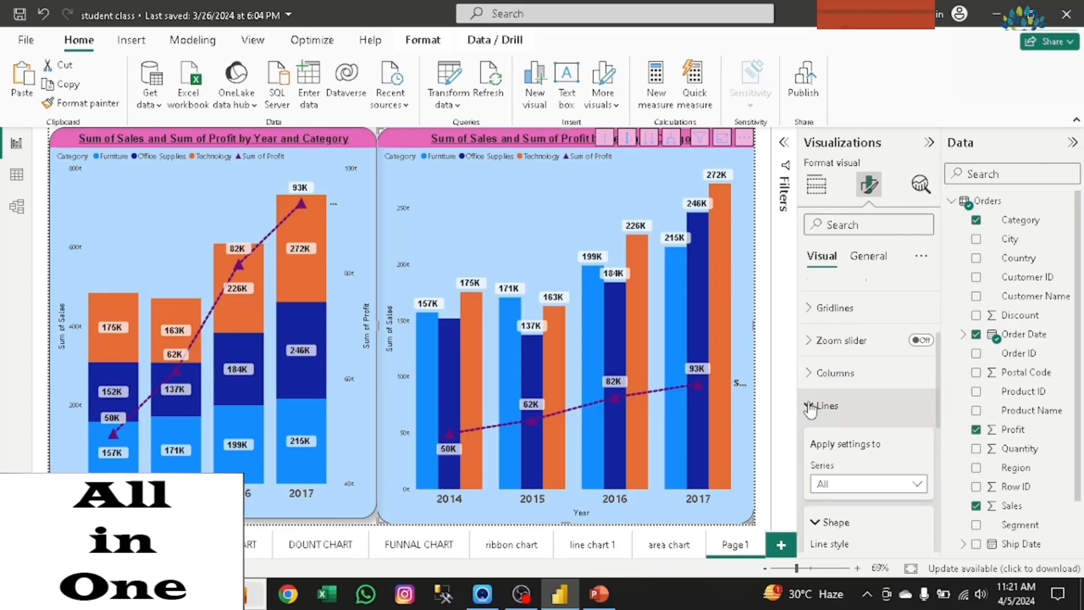
{"action": "left_click", "coordinate": [811, 407]}
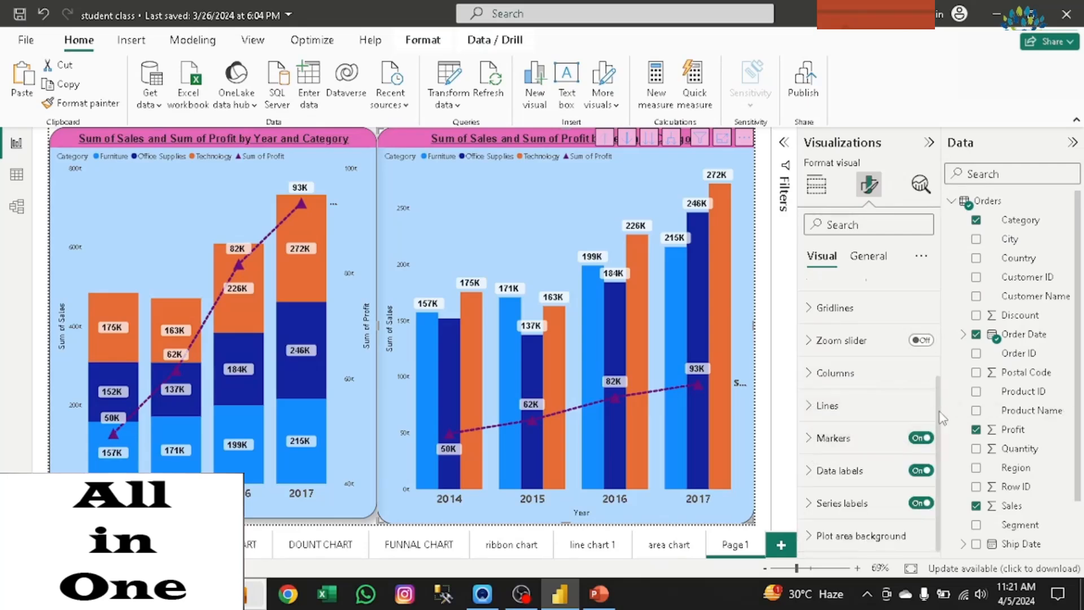
Step: Change the marker shape on the clustered combo chart's profit line to a square
{"action": "left_click", "coordinate": [813, 438]}
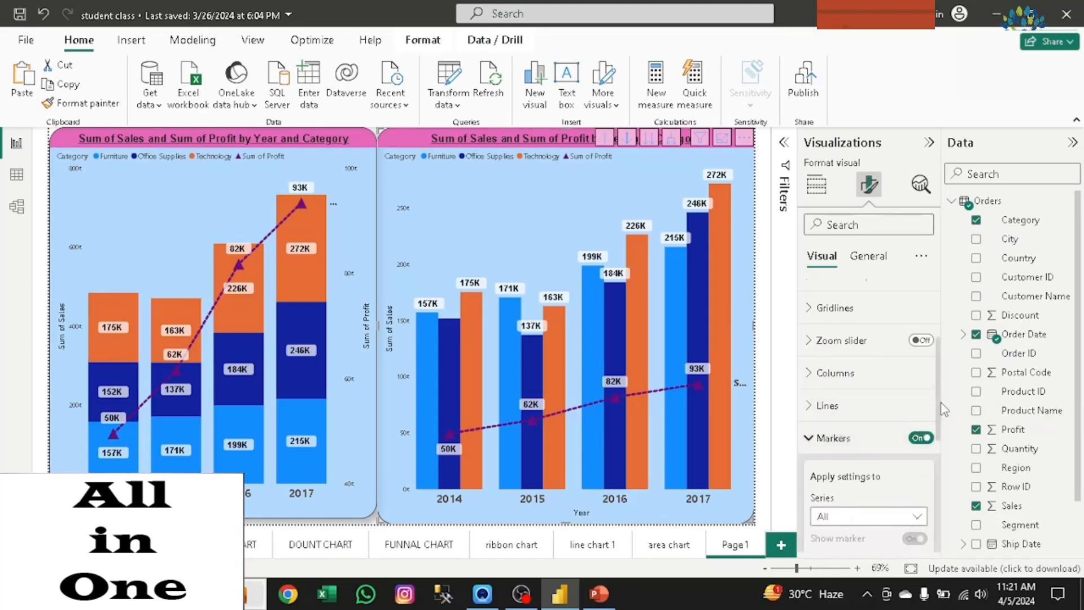
{"action": "scroll", "coordinate": [944, 410], "scroll_direction": "down", "scroll_amount": 5}
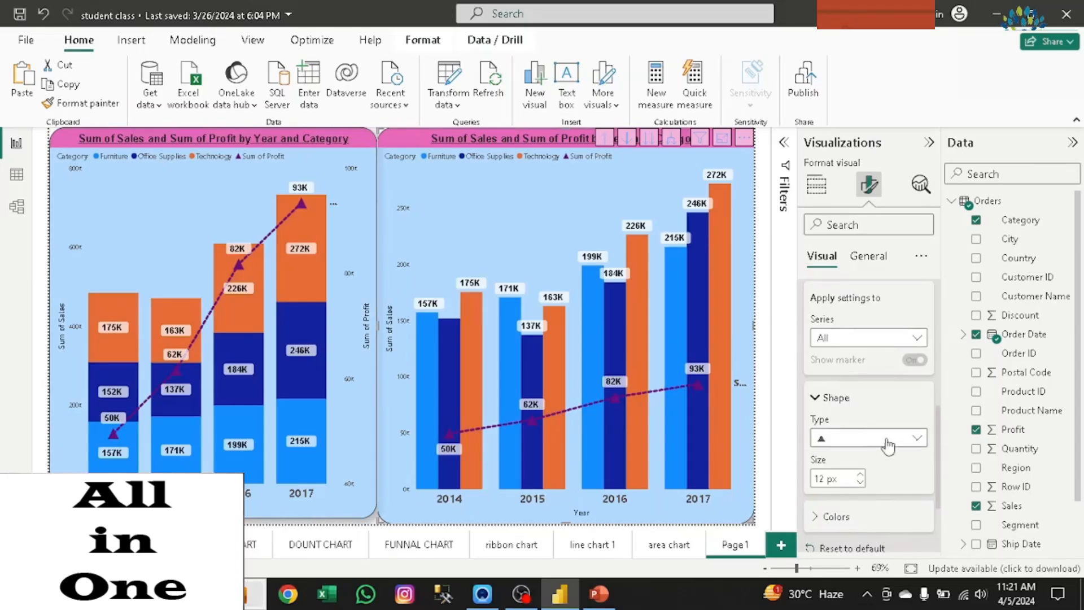
{"action": "left_click", "coordinate": [847, 439]}
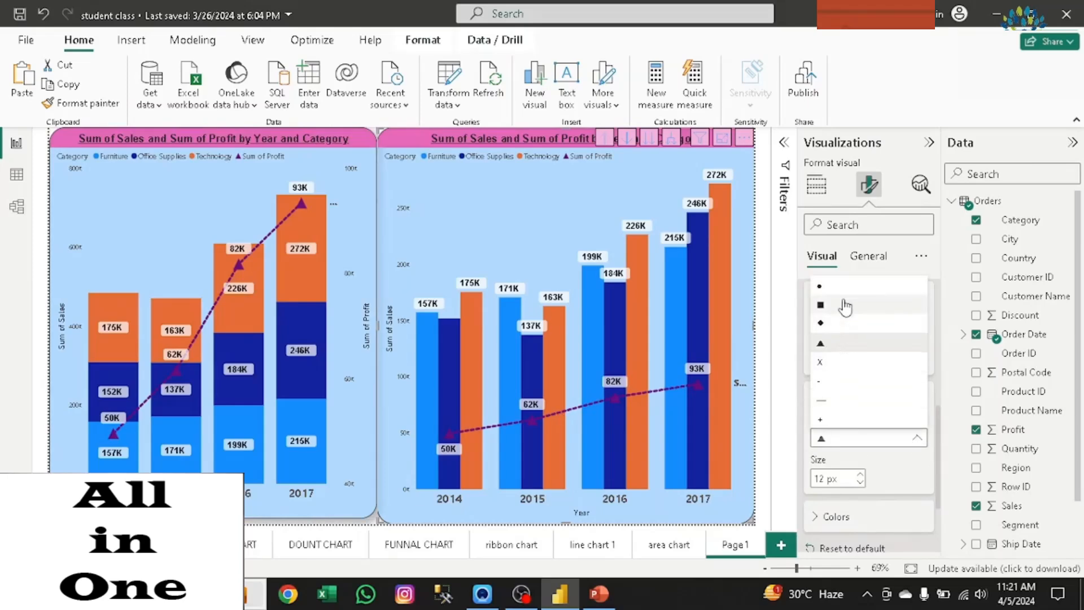
{"action": "left_click", "coordinate": [847, 343]}
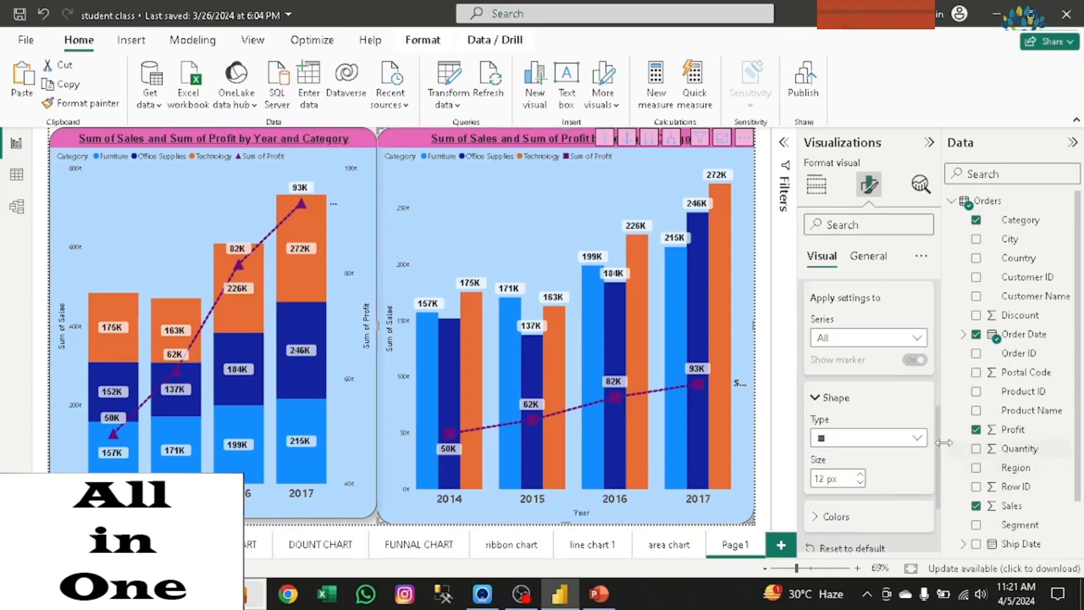
Step: Color the profit line's markers on the clustered combo chart with the gold theme color
{"action": "scroll", "coordinate": [881, 452], "scroll_direction": "down", "scroll_amount": 2}
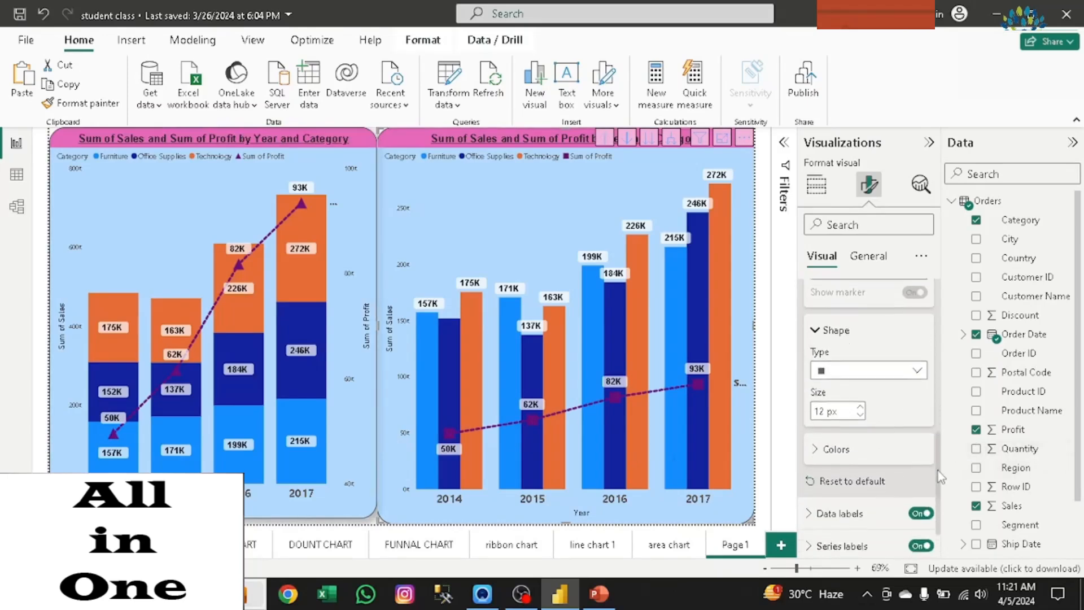
{"action": "left_click", "coordinate": [827, 443]}
{"action": "left_click", "coordinate": [841, 484]}
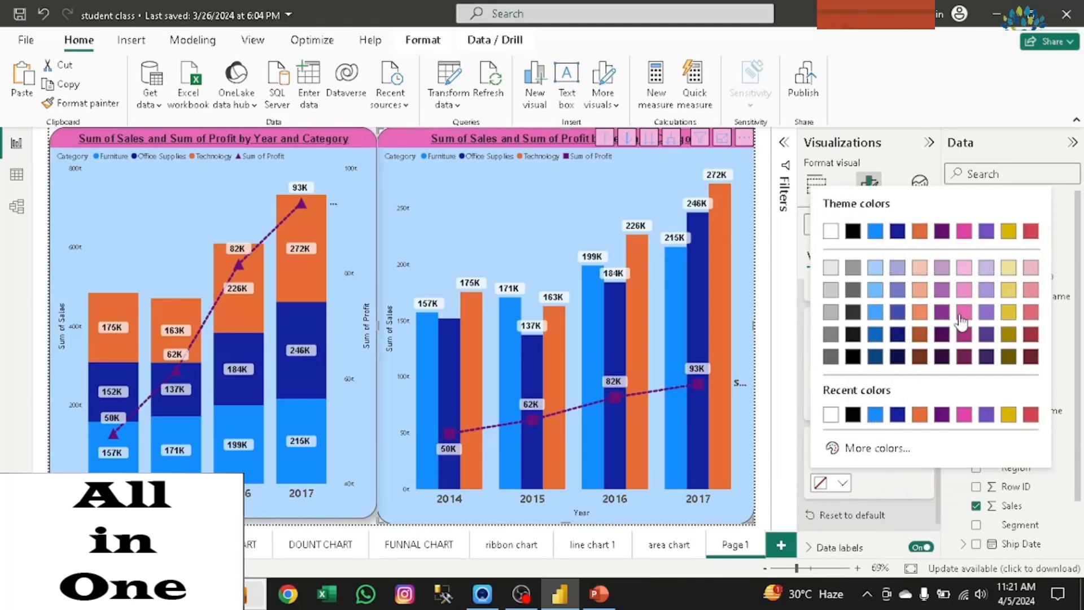
{"action": "left_click", "coordinate": [1005, 236]}
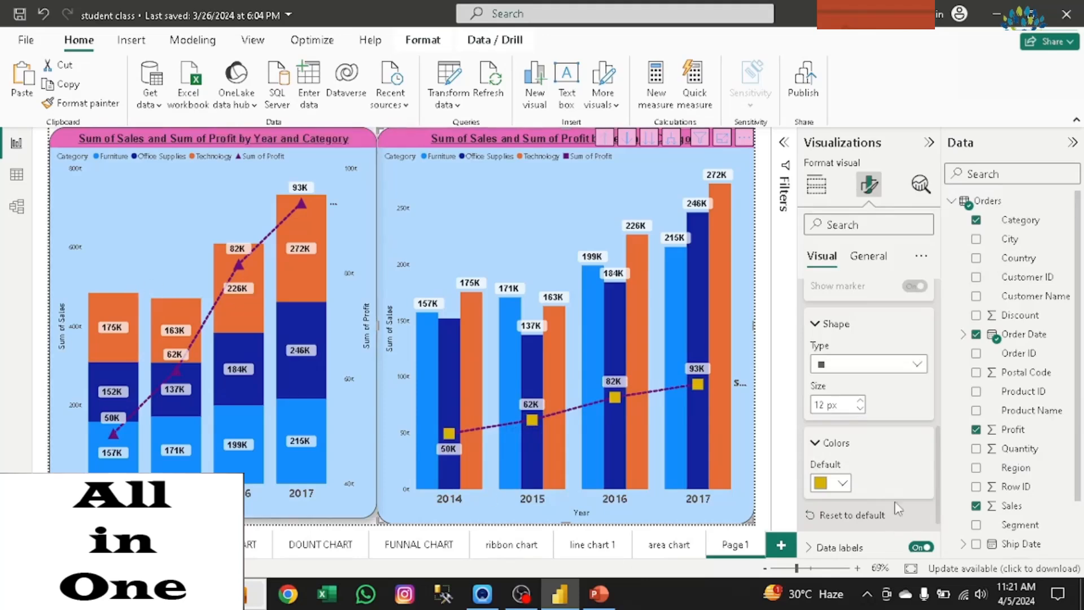
{"action": "left_click", "coordinate": [816, 444]}
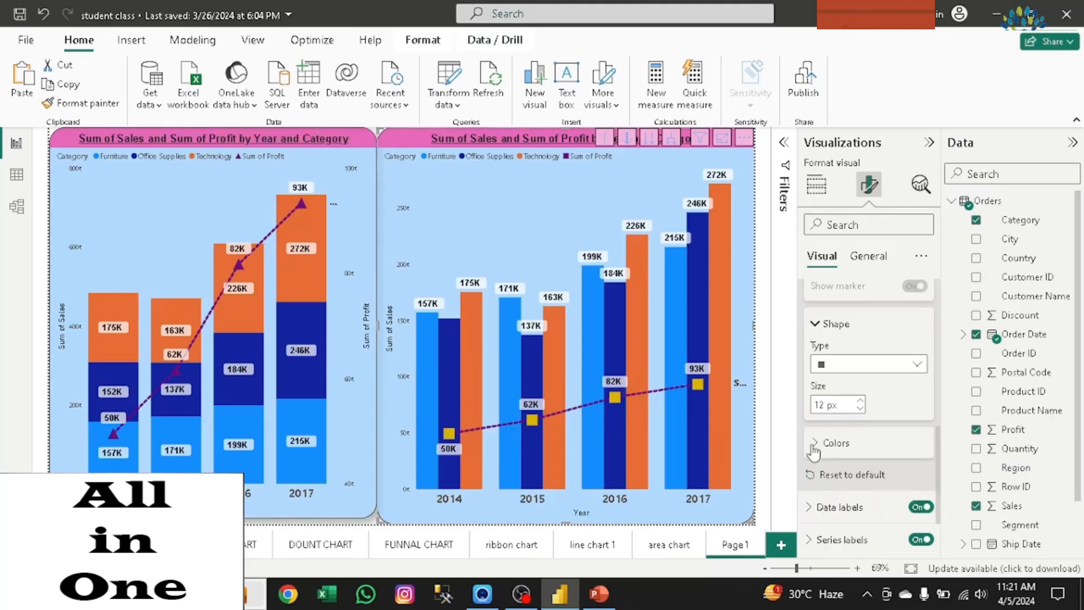
{"action": "left_click", "coordinate": [815, 326]}
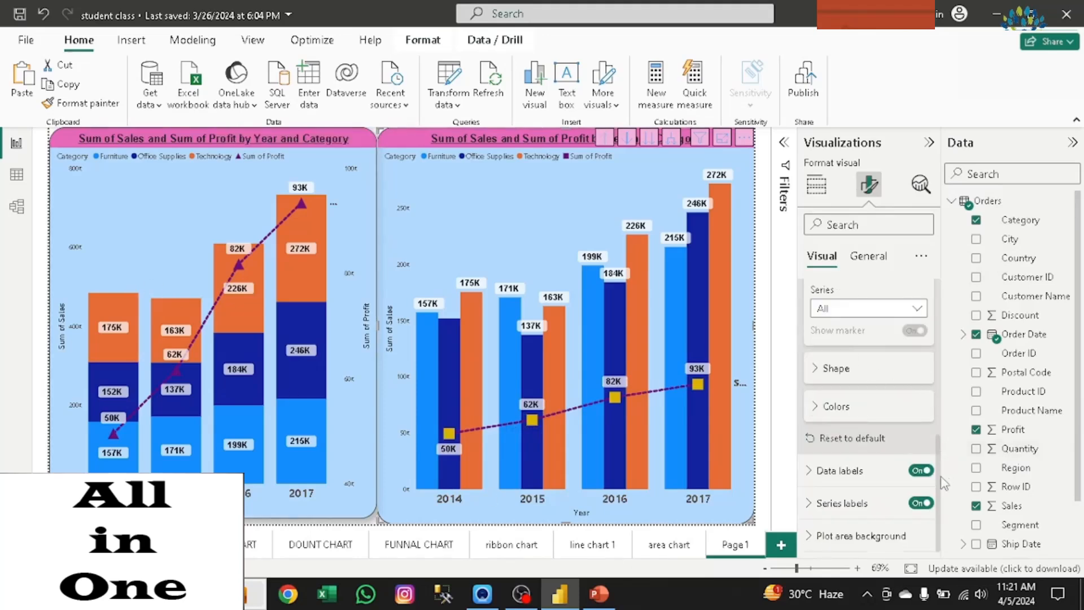
Step: Toggle the clustered combo chart's series labels and data labels off and back on
{"action": "left_click", "coordinate": [925, 503]}
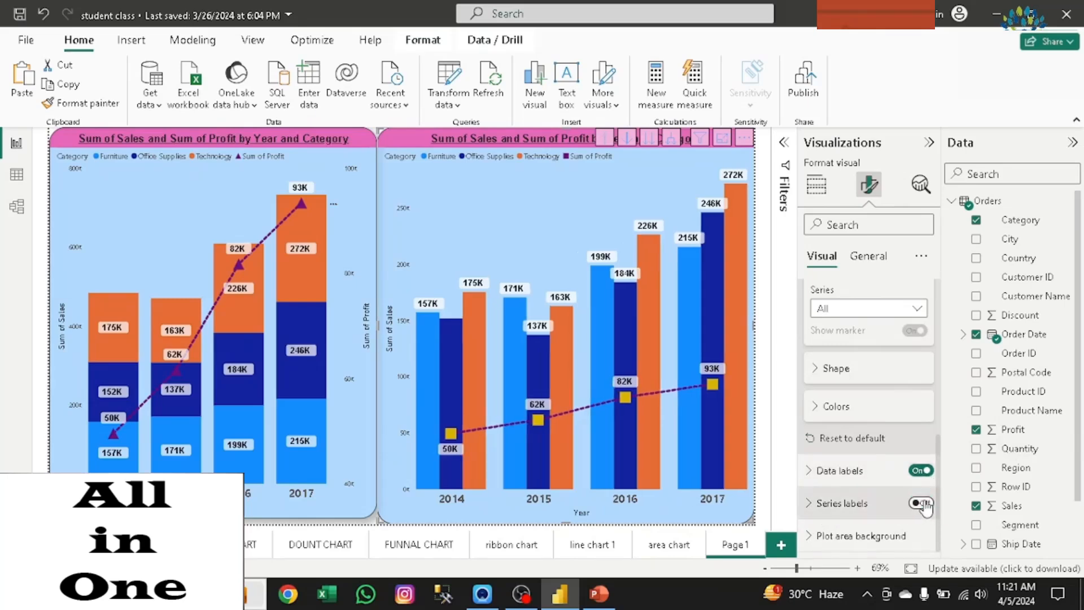
{"action": "left_click", "coordinate": [924, 503]}
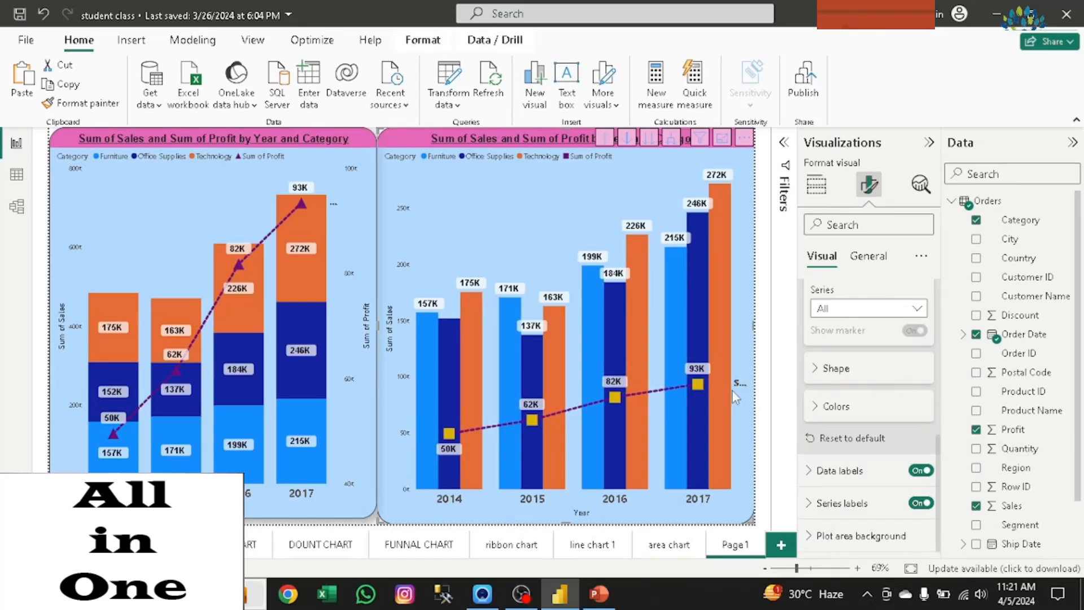
{"action": "left_click", "coordinate": [923, 475]}
{"action": "left_click", "coordinate": [922, 474]}
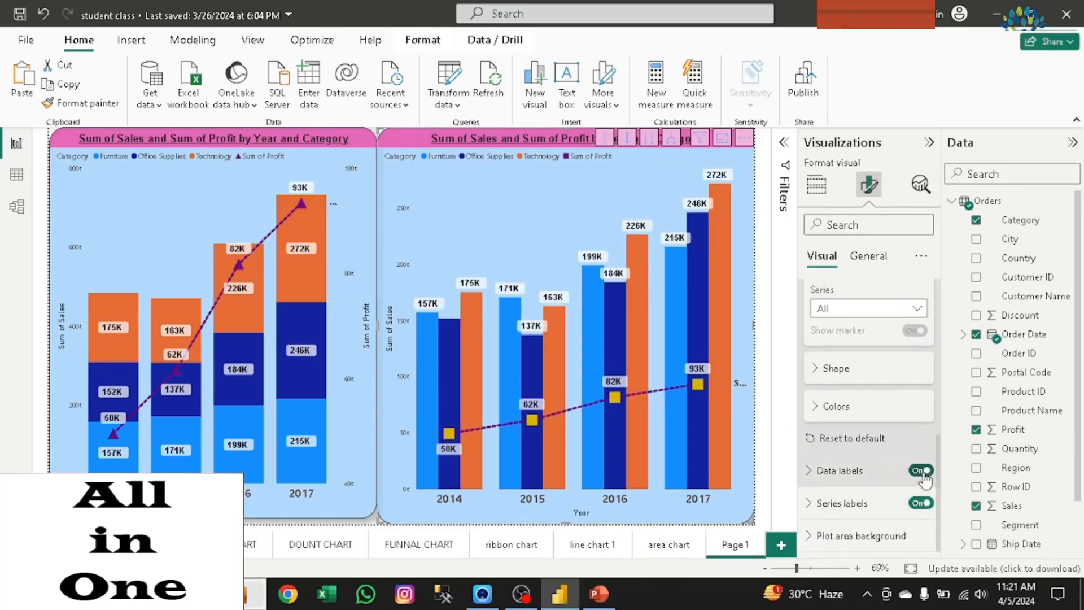
Step: Rename the report page holding the two combo charts as "combo chart"
{"action": "left_click", "coordinate": [865, 259]}
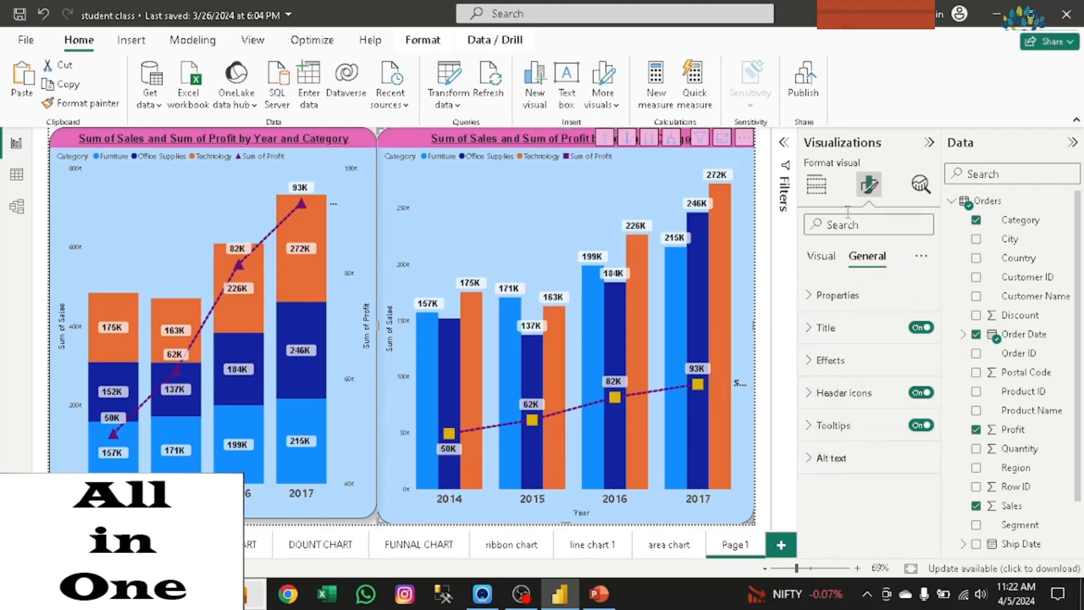
{"action": "double_click", "coordinate": [734, 545]}
{"action": "type", "text": "combo chart"}
Step: Add a new report page and insert an empty scatter chart on it
{"action": "left_click", "coordinate": [782, 546]}
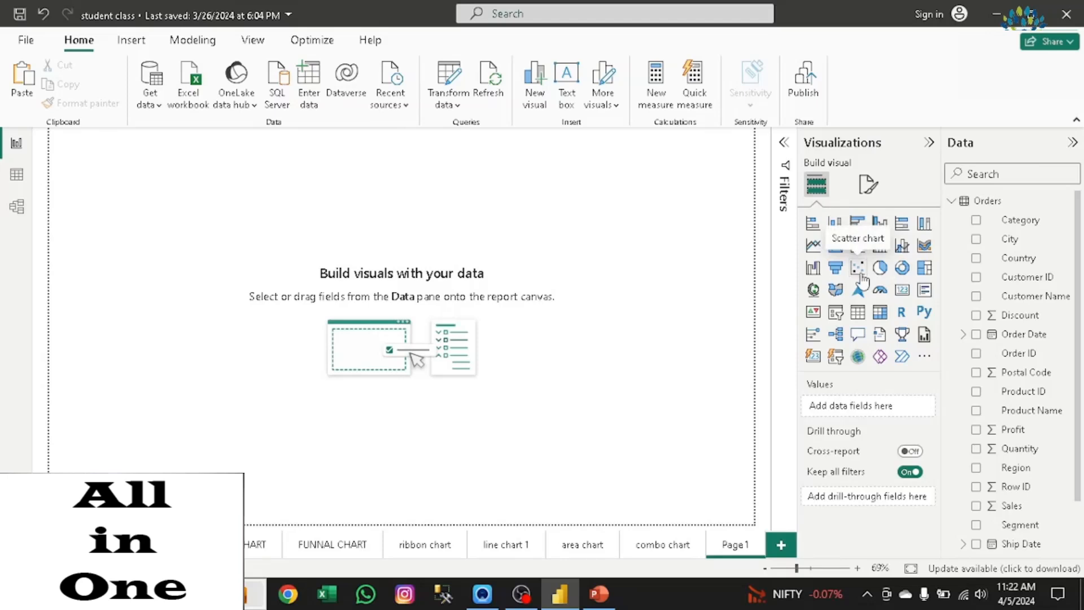
{"action": "left_click", "coordinate": [857, 269]}
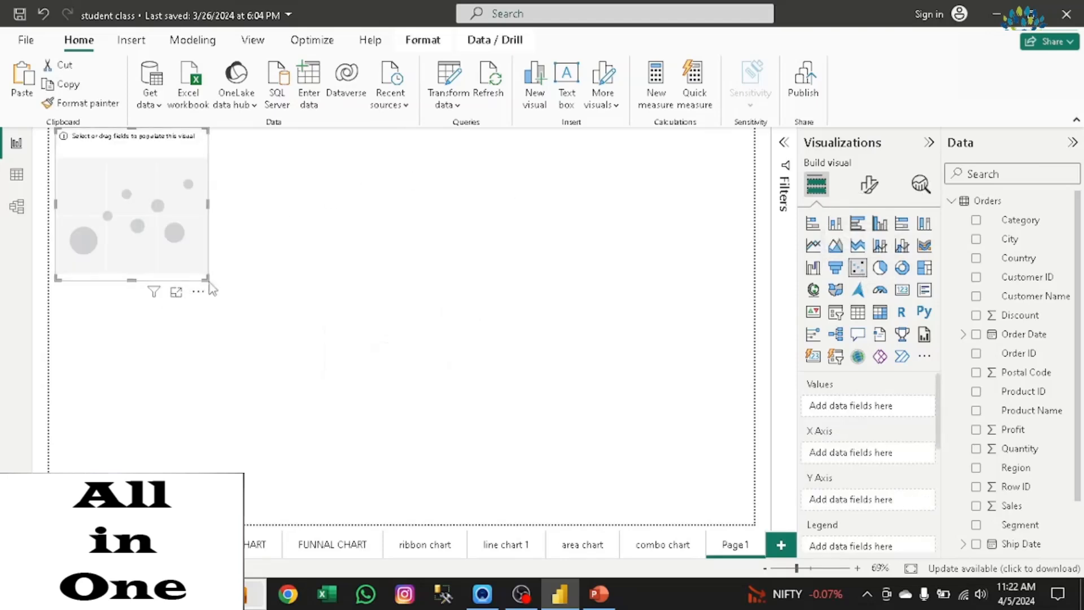
Step: Enlarge the empty scatter chart to cover most of the page and plot Profit on its X axis against Sales on its Y axis
{"action": "left_click_drag", "start_coordinate": [206, 277], "coordinate": [453, 448]}
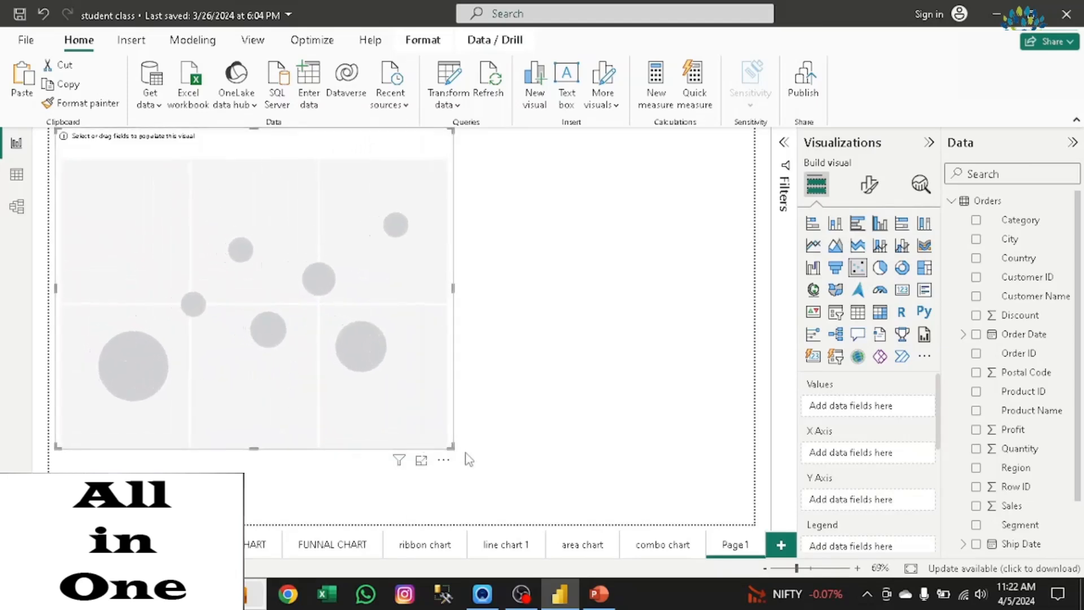
{"action": "left_click_drag", "start_coordinate": [450, 445], "coordinate": [690, 487]}
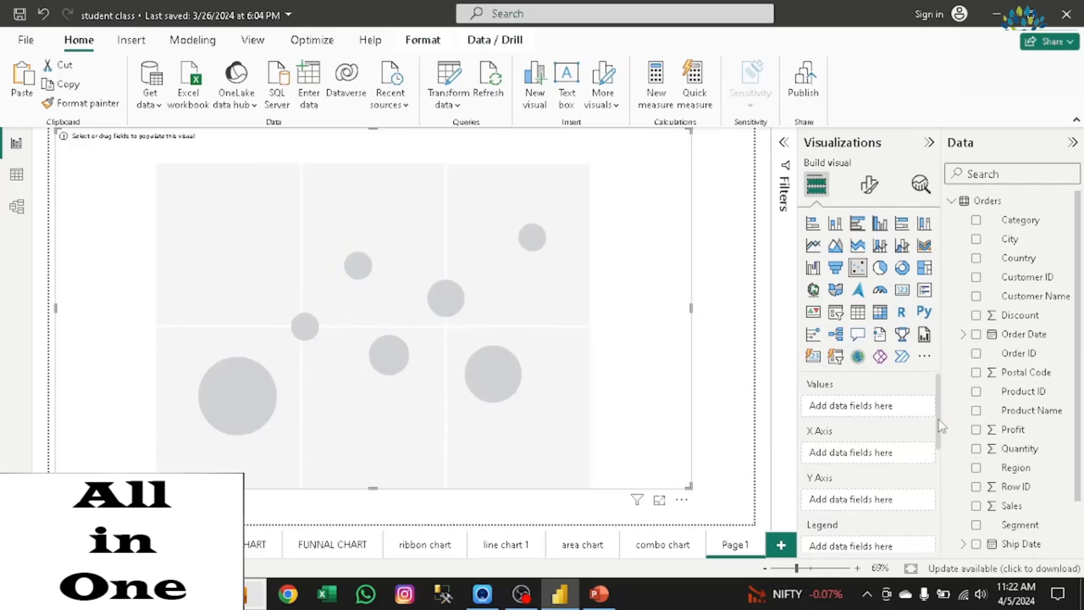
{"action": "left_click_drag", "start_coordinate": [939, 430], "coordinate": [811, 416]}
{"action": "left_click_drag", "start_coordinate": [937, 428], "coordinate": [936, 476]}
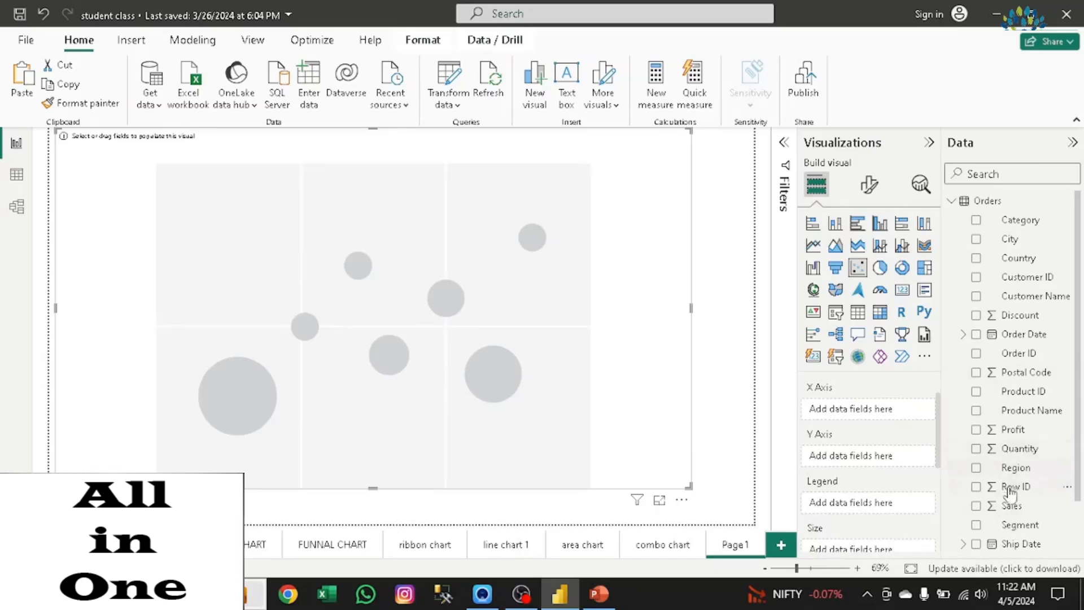
{"action": "left_click_drag", "start_coordinate": [1008, 507], "coordinate": [860, 461]}
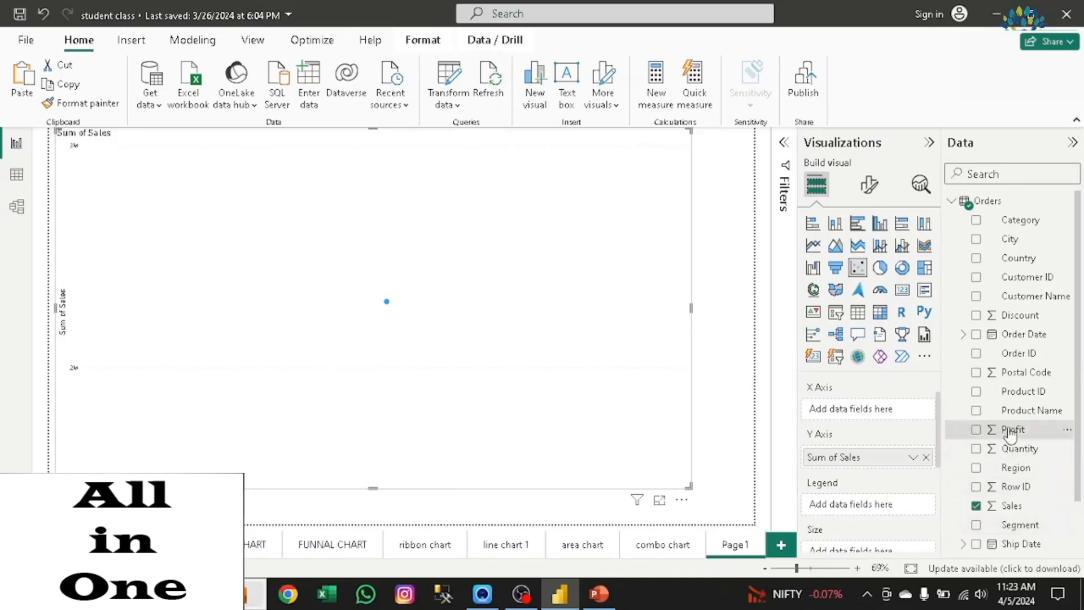
{"action": "left_click_drag", "start_coordinate": [1008, 432], "coordinate": [854, 412]}
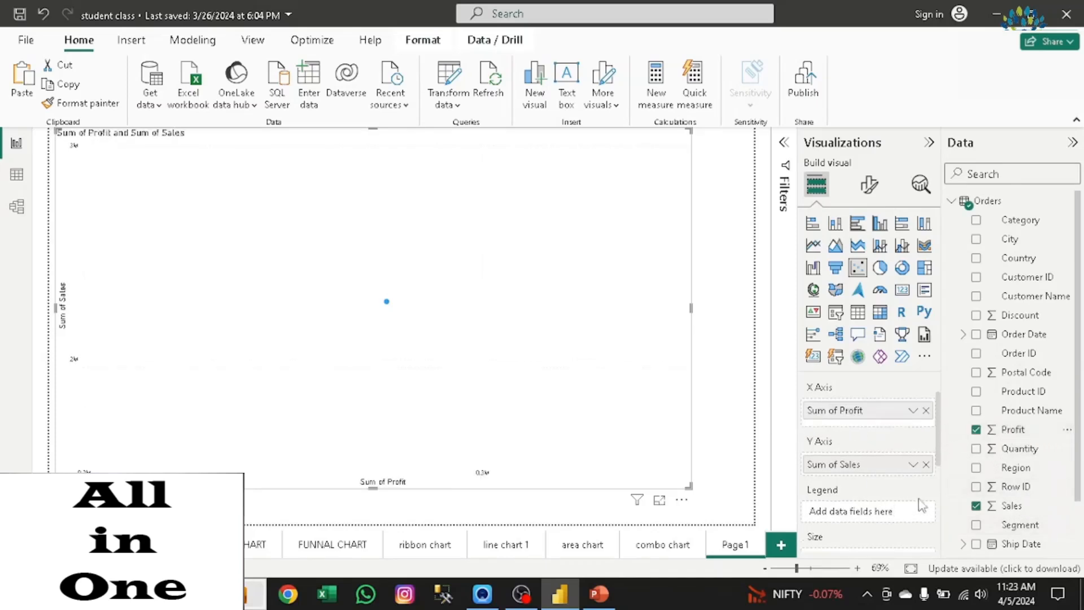
Step: Try Category as the scatter chart's values field and remove it again
{"action": "left_click_drag", "start_coordinate": [940, 452], "coordinate": [937, 415]}
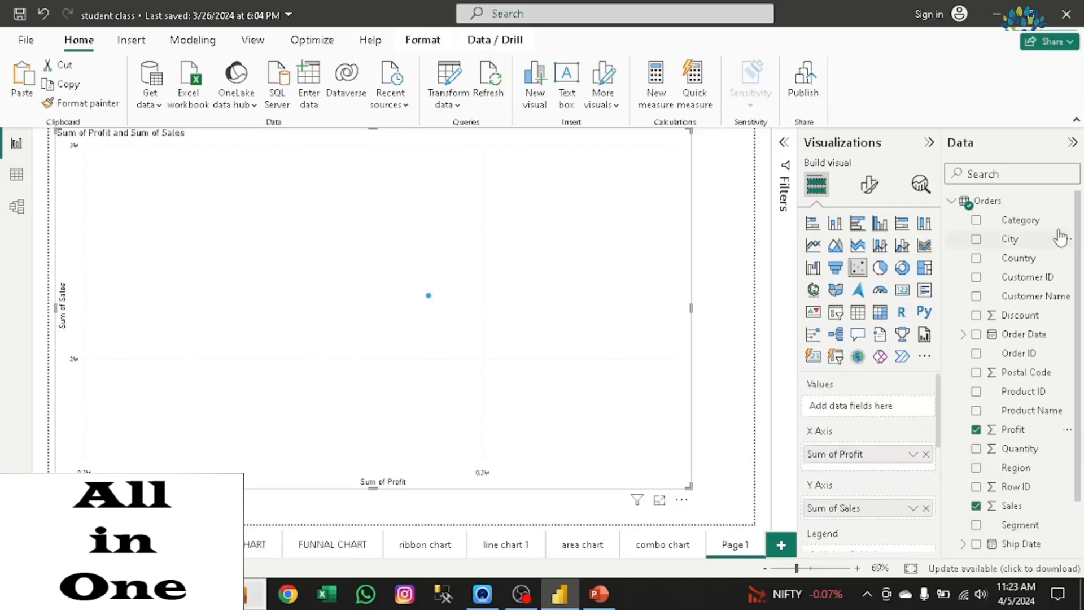
{"action": "left_click_drag", "start_coordinate": [1016, 227], "coordinate": [876, 430]}
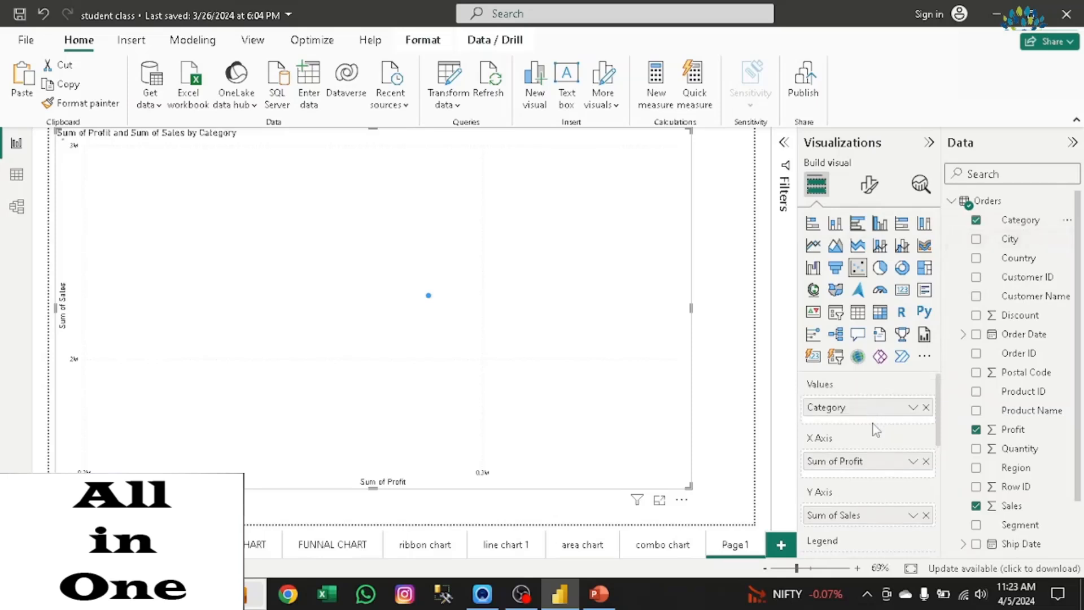
{"action": "left_click", "coordinate": [927, 407]}
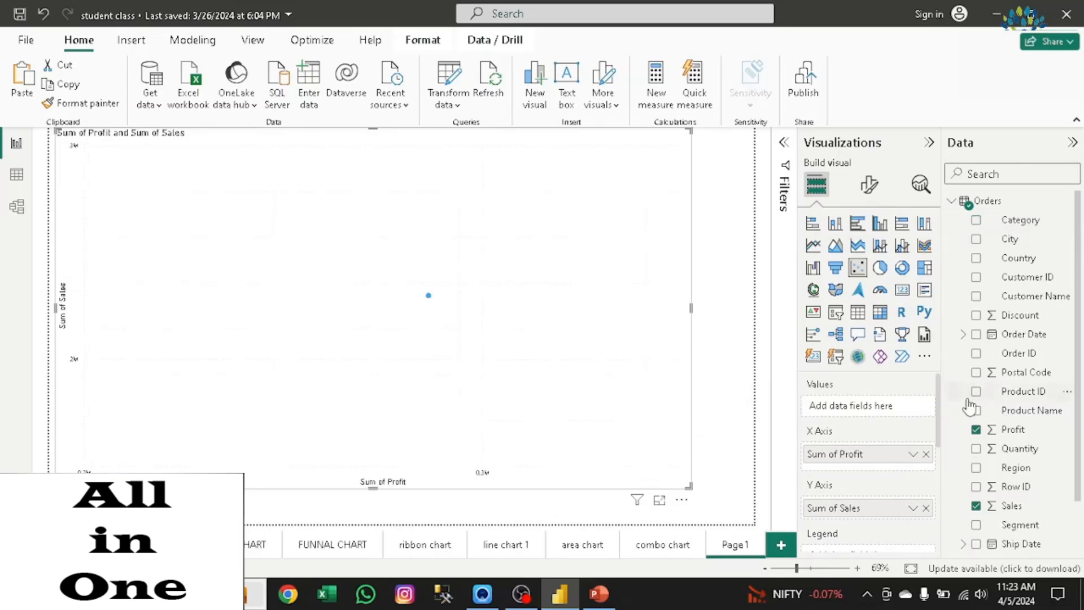
Step: Split the scatter chart into points by Sub-Category using its values field, and inspect individual points' details
{"action": "scroll", "coordinate": [1079, 419], "scroll_direction": "down", "scroll_amount": 2}
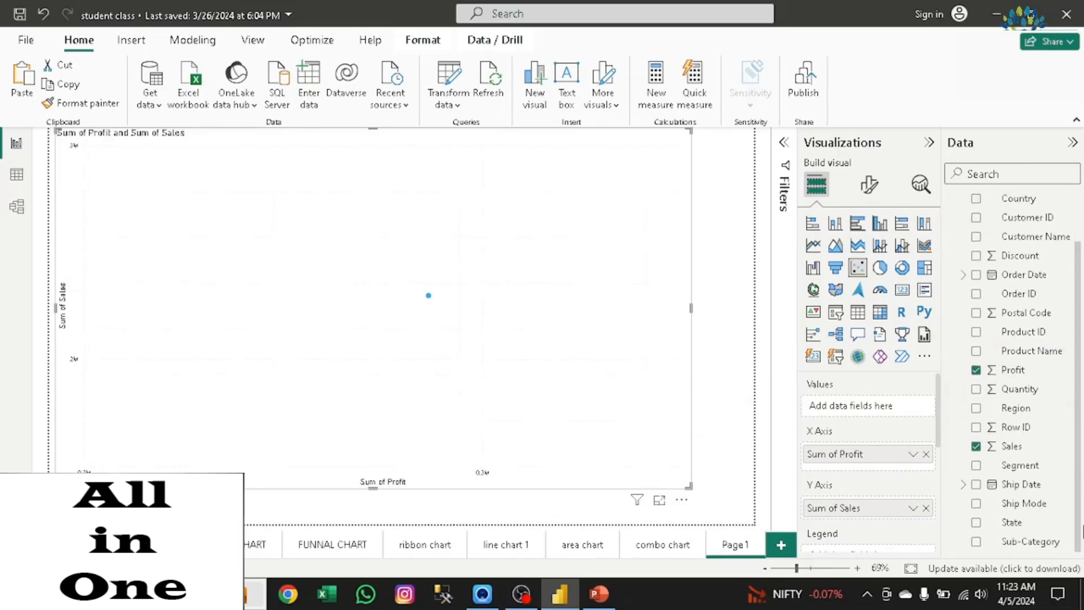
{"action": "left_click_drag", "start_coordinate": [1017, 545], "coordinate": [848, 406]}
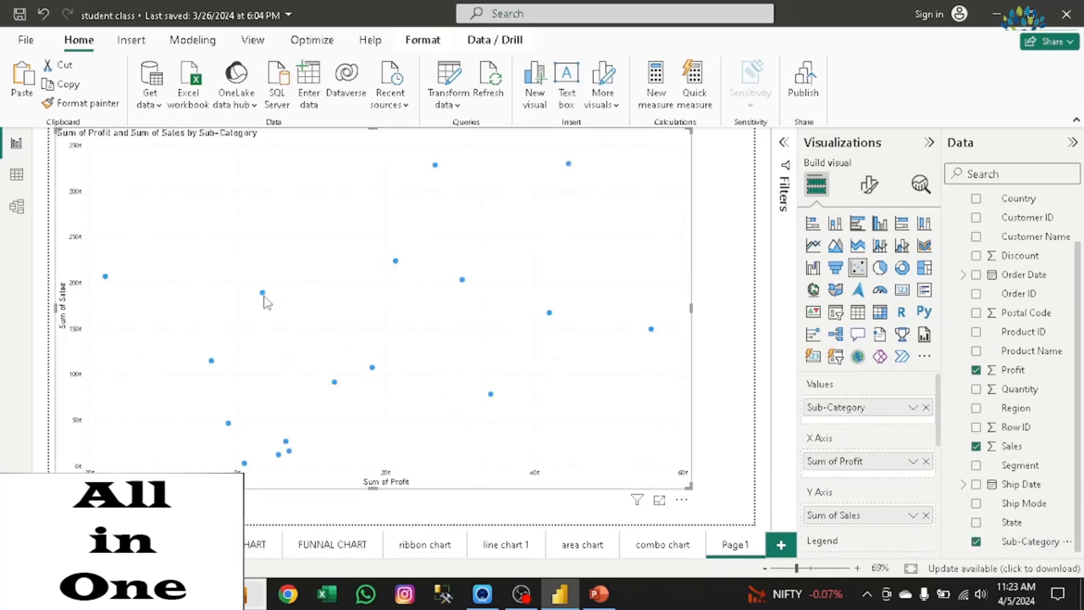
{"action": "mouse_move", "coordinate": [262, 294]}
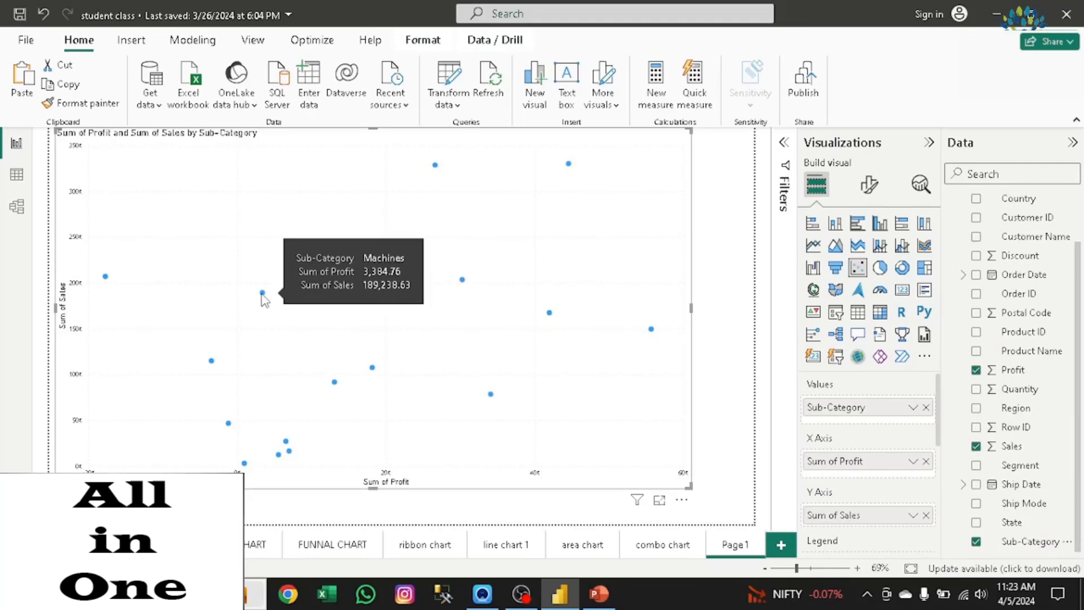
{"action": "mouse_move", "coordinate": [214, 363]}
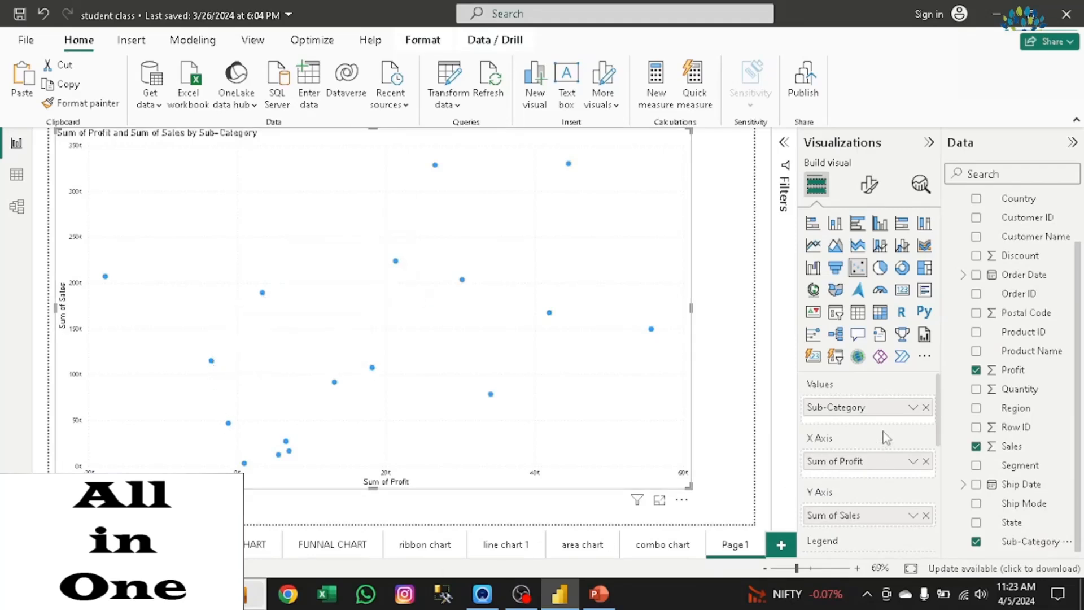
Step: Try Region as the scatter chart's legend field and remove it again
{"action": "left_click_drag", "start_coordinate": [938, 427], "coordinate": [941, 484]}
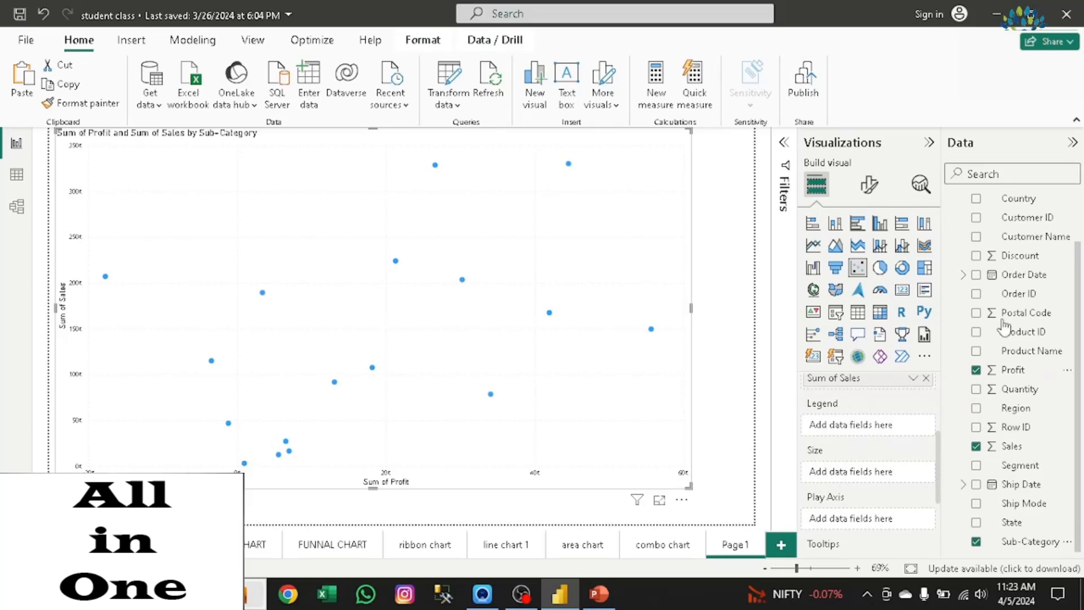
{"action": "left_click_drag", "start_coordinate": [1009, 199], "coordinate": [865, 504]}
{"action": "left_click_drag", "start_coordinate": [1027, 417], "coordinate": [885, 435]}
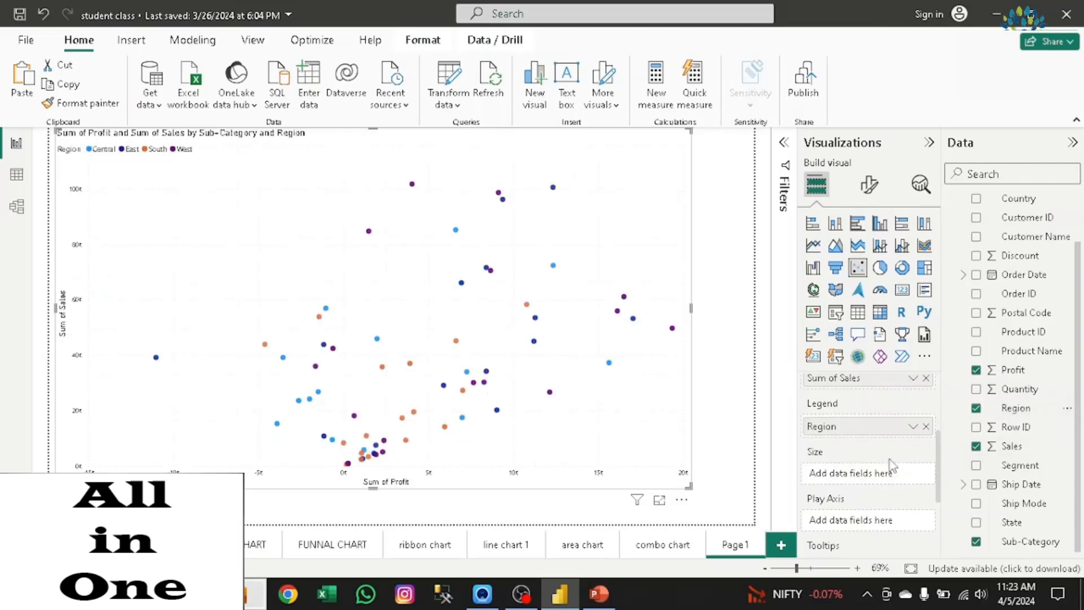
{"action": "left_click", "coordinate": [926, 427]}
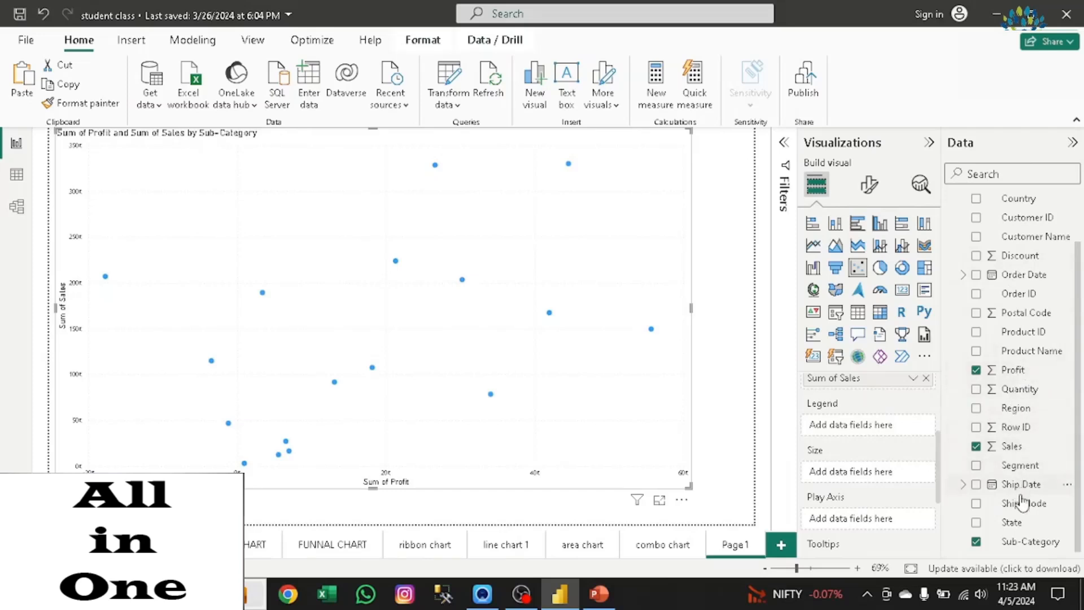
Step: Scale the scatter chart's bubbles by Profit using the Size field
{"action": "left_click_drag", "start_coordinate": [1010, 371], "coordinate": [877, 480]}
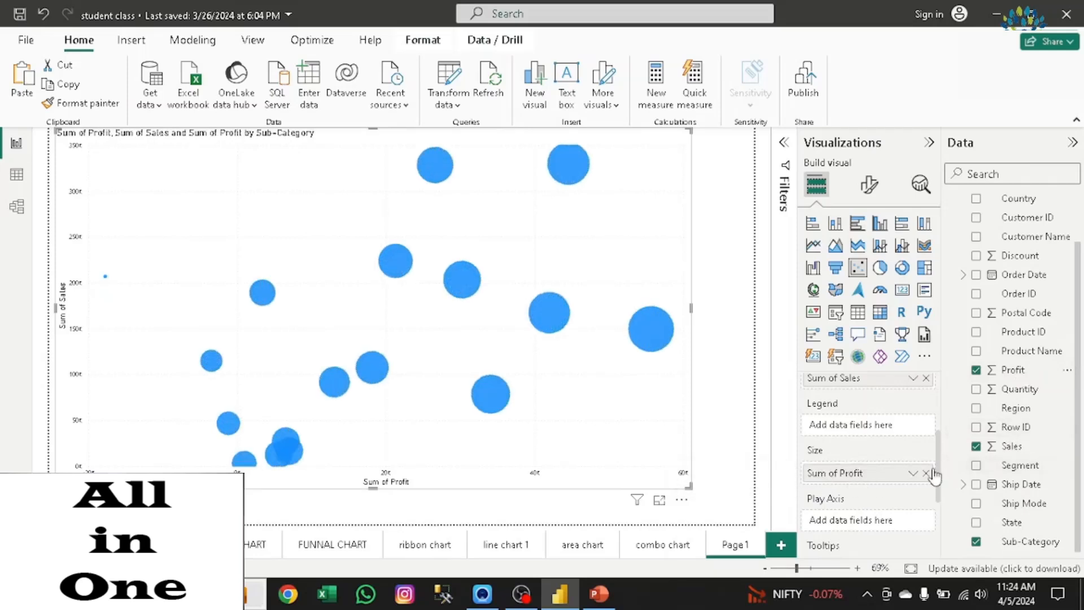
{"action": "left_click_drag", "start_coordinate": [939, 460], "coordinate": [937, 491]}
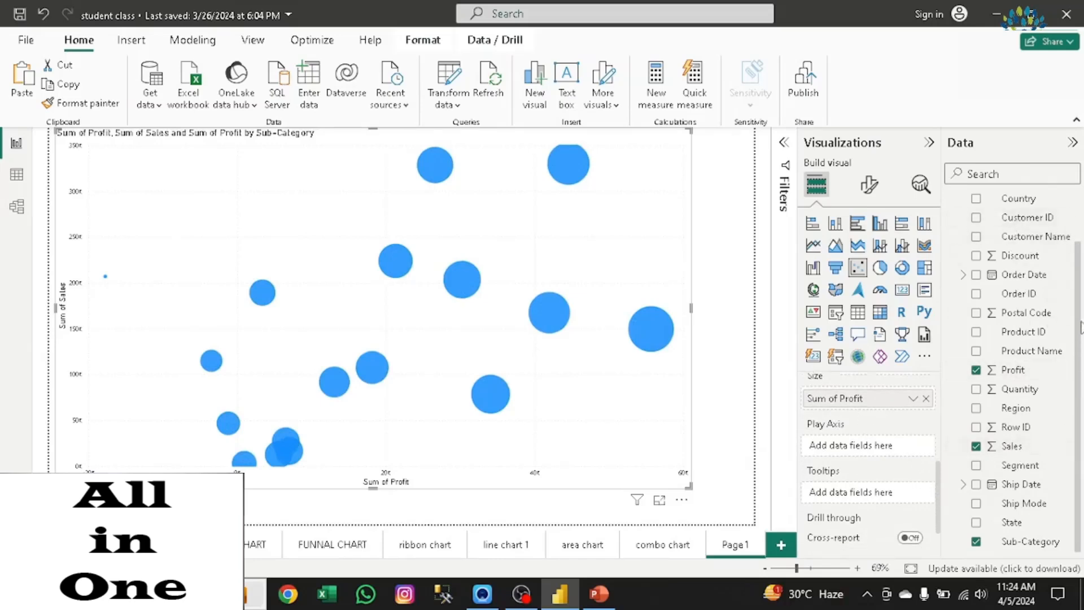
{"action": "scroll", "coordinate": [1080, 355], "scroll_direction": "up", "scroll_amount": 3}
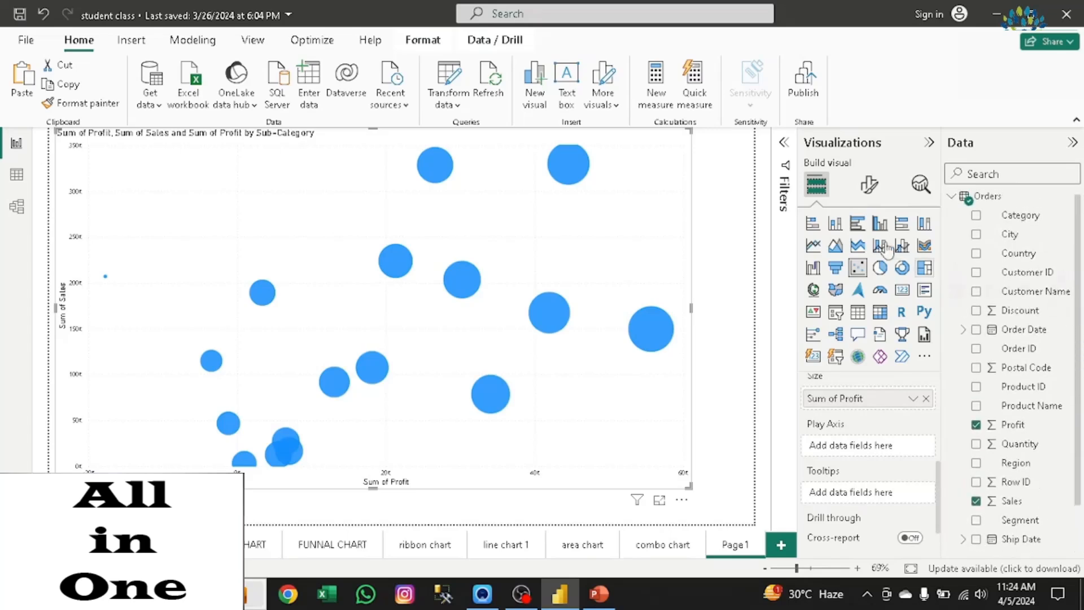
Step: Look through the marker shape and color settings available for the scatter chart
{"action": "left_click", "coordinate": [868, 187]}
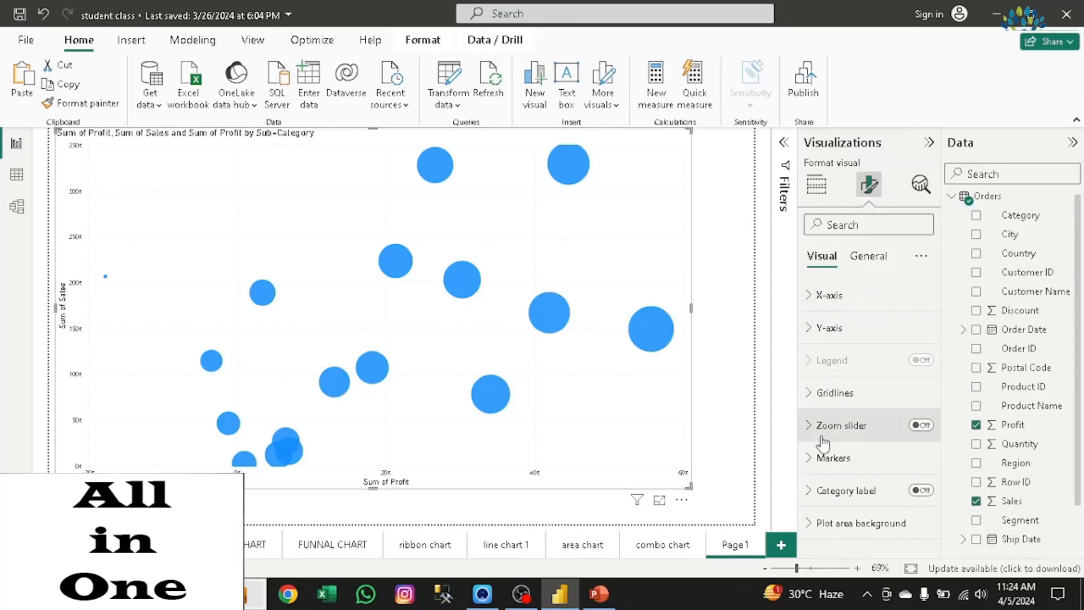
{"action": "left_click", "coordinate": [820, 460]}
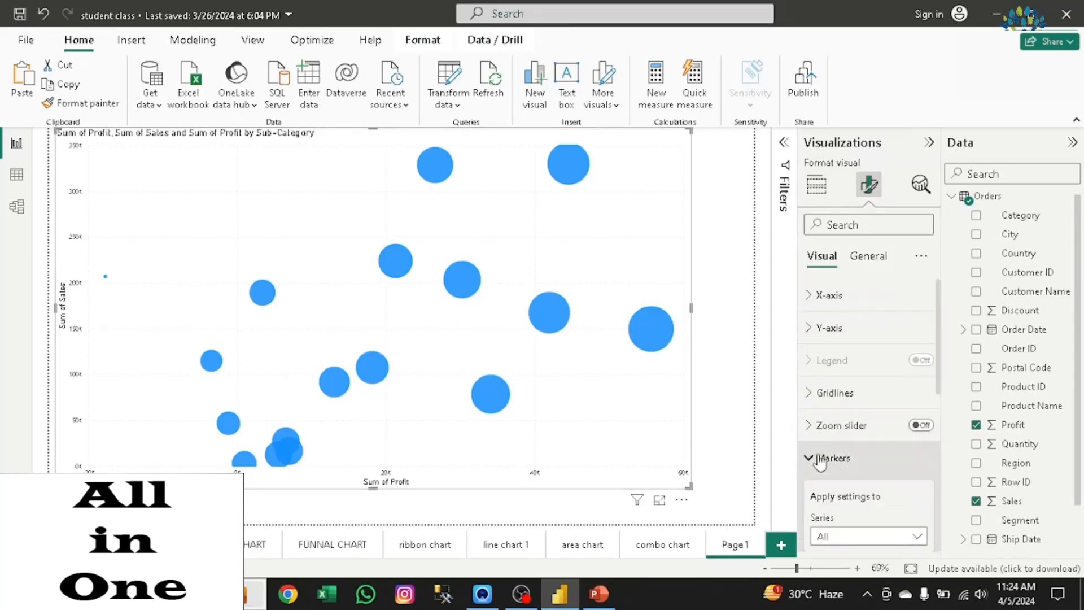
{"action": "left_click", "coordinate": [820, 460]}
{"action": "left_click", "coordinate": [821, 461]}
{"action": "left_click_drag", "start_coordinate": [936, 368], "coordinate": [951, 435]}
{"action": "left_click", "coordinate": [815, 417]}
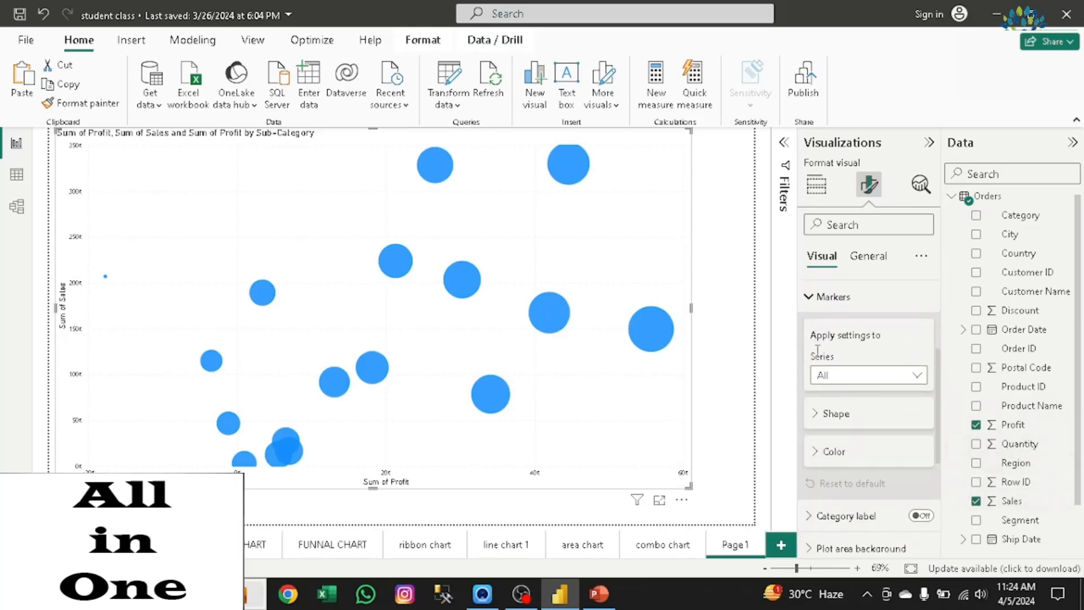
{"action": "left_click", "coordinate": [812, 297]}
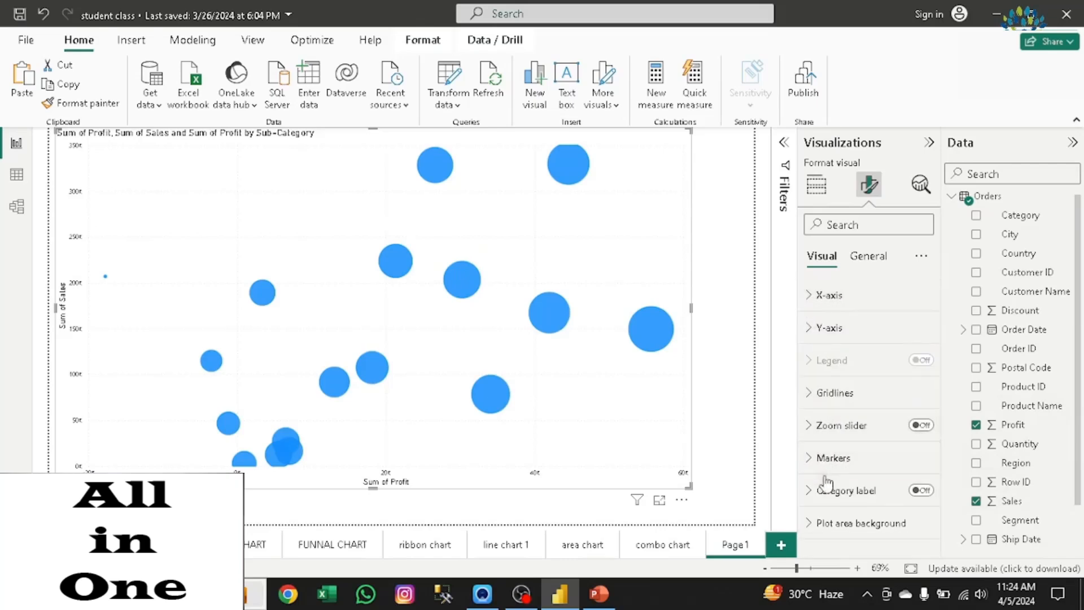
Step: Turn on the scatter chart's category labels and enlarge the chart to nearly fill the page
{"action": "left_click", "coordinate": [917, 491]}
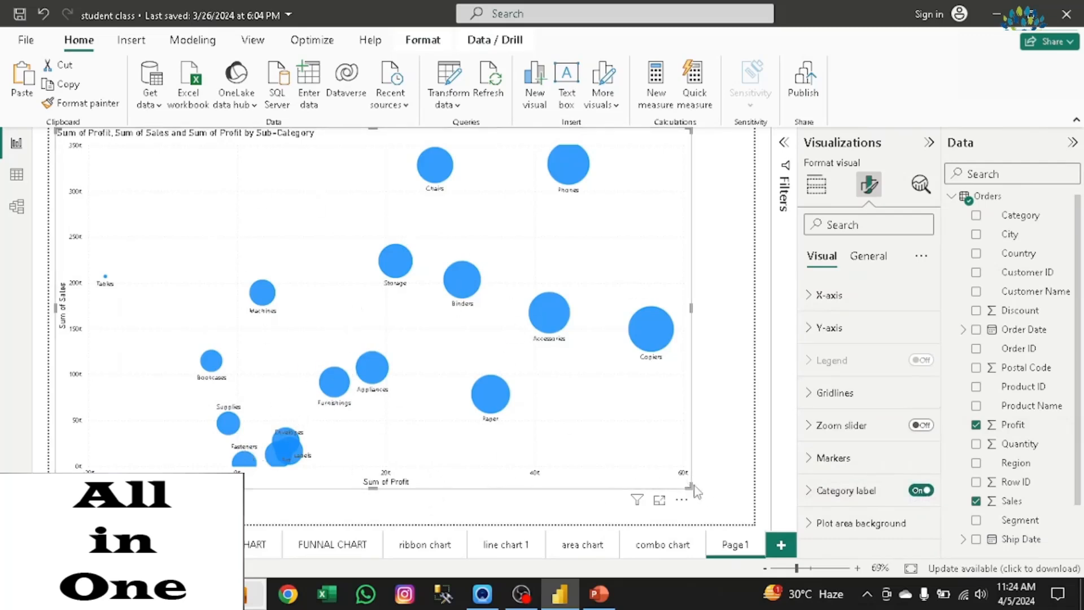
{"action": "left_click_drag", "start_coordinate": [689, 486], "coordinate": [752, 512]}
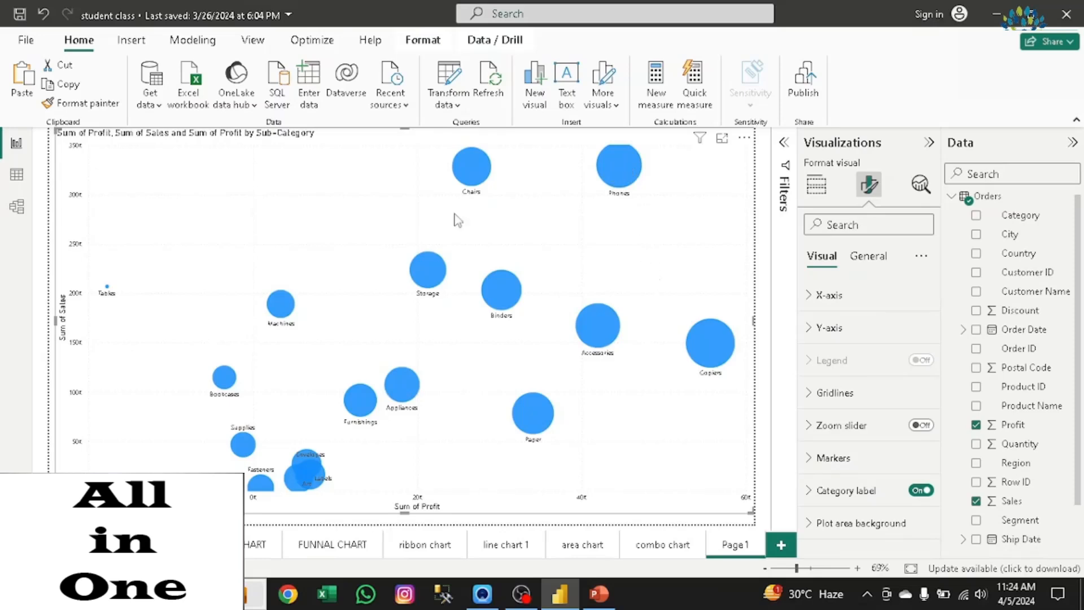
{"action": "mouse_move", "coordinate": [481, 181]}
{"action": "mouse_move", "coordinate": [631, 164]}
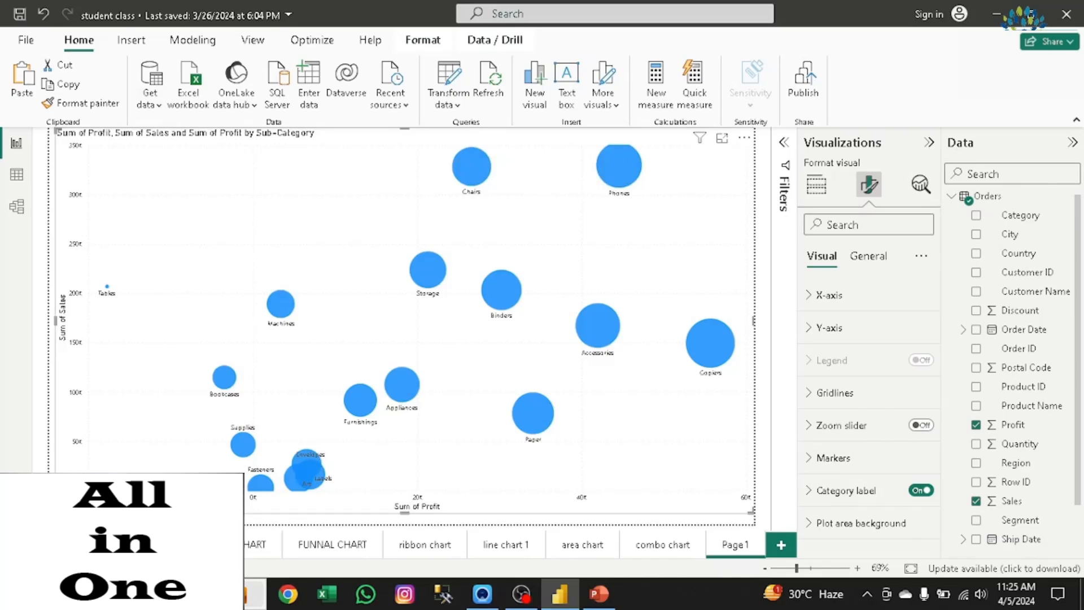
{"action": "left_click_drag", "start_coordinate": [57, 512], "coordinate": [50, 523]}
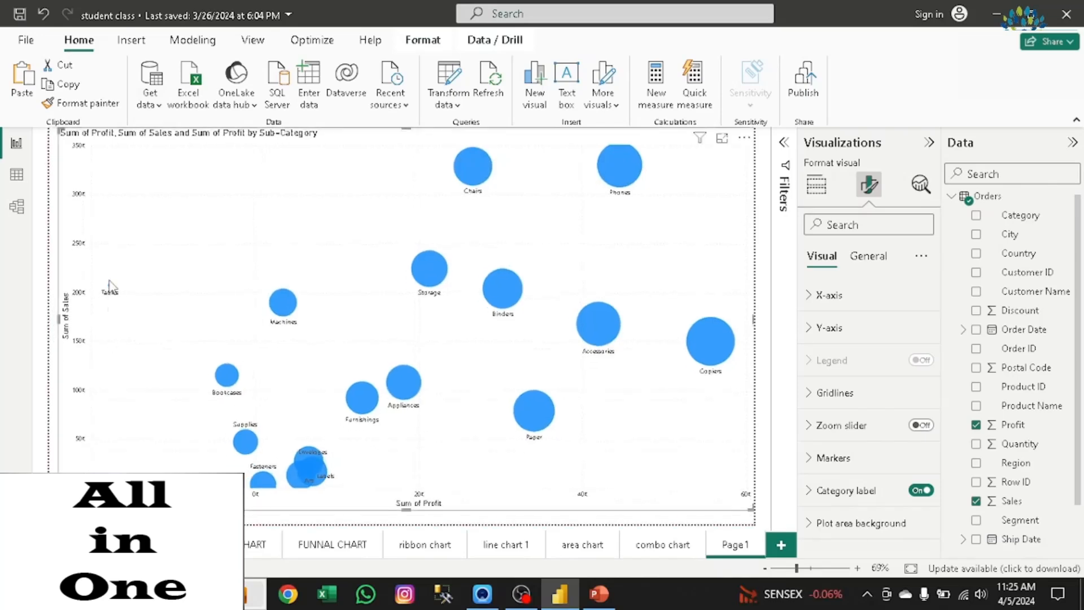
{"action": "mouse_move", "coordinate": [110, 286]}
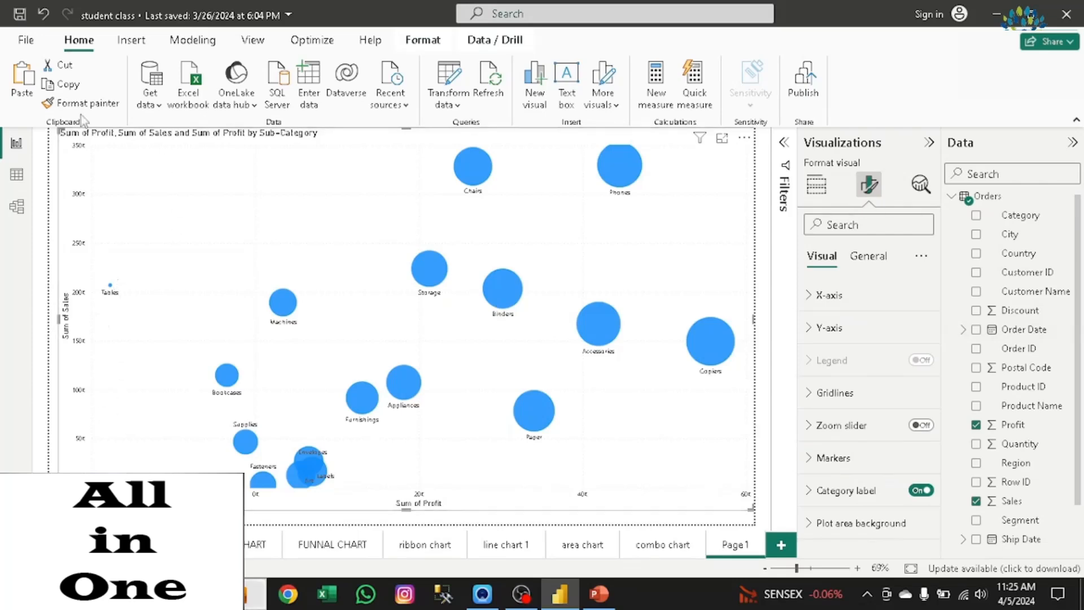
Step: Copy the formatting of the stacked combo chart on the combo chart page onto the scatter chart on Page 1 with Format painter
{"action": "left_click", "coordinate": [648, 546]}
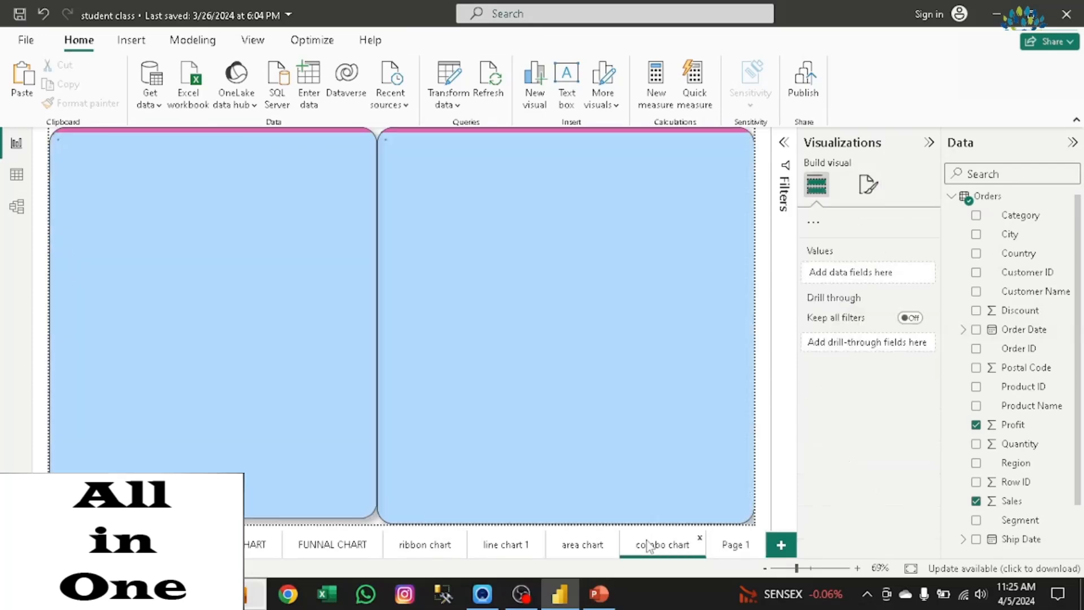
{"action": "left_click", "coordinate": [168, 192]}
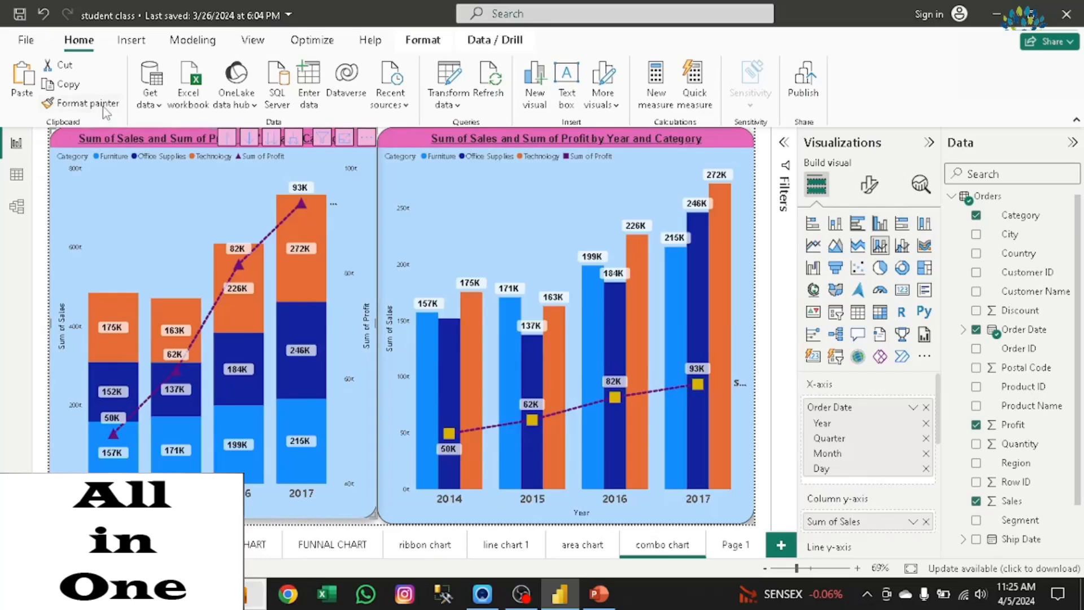
{"action": "left_click", "coordinate": [104, 104]}
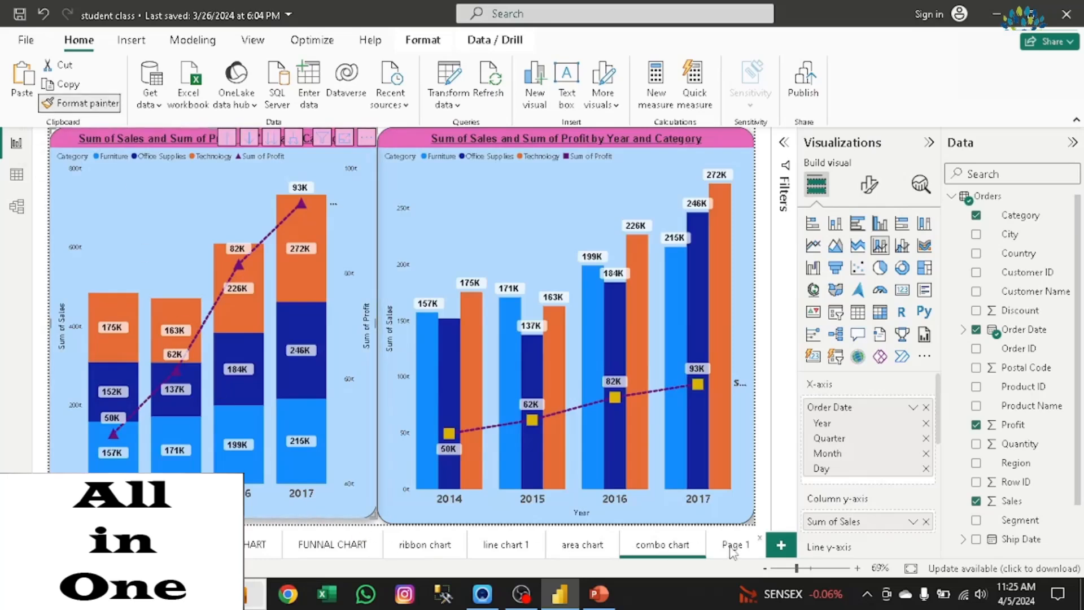
{"action": "left_click", "coordinate": [731, 547]}
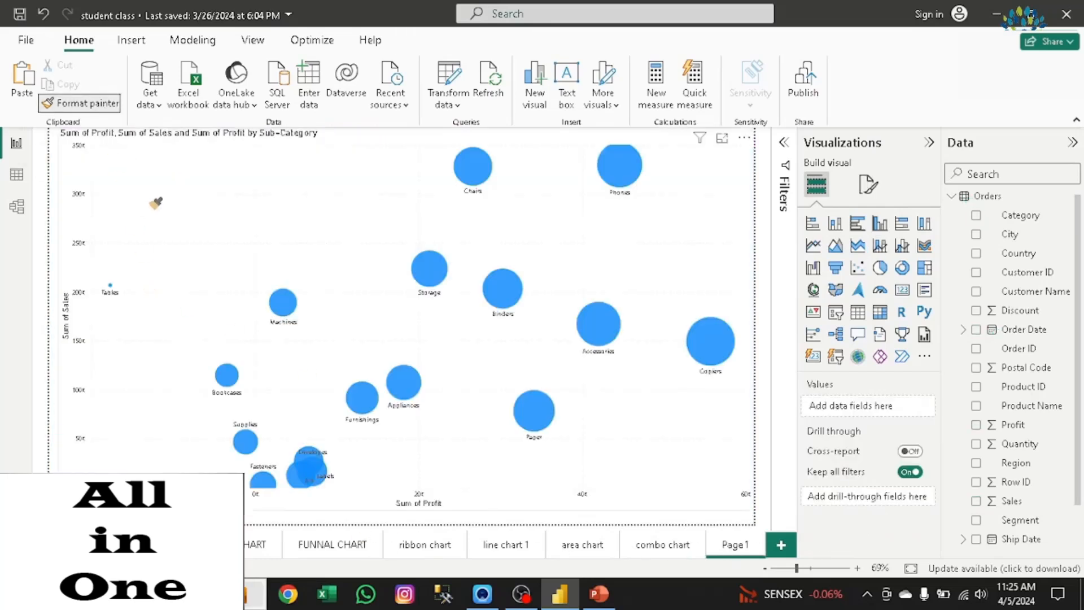
{"action": "left_click", "coordinate": [229, 380]}
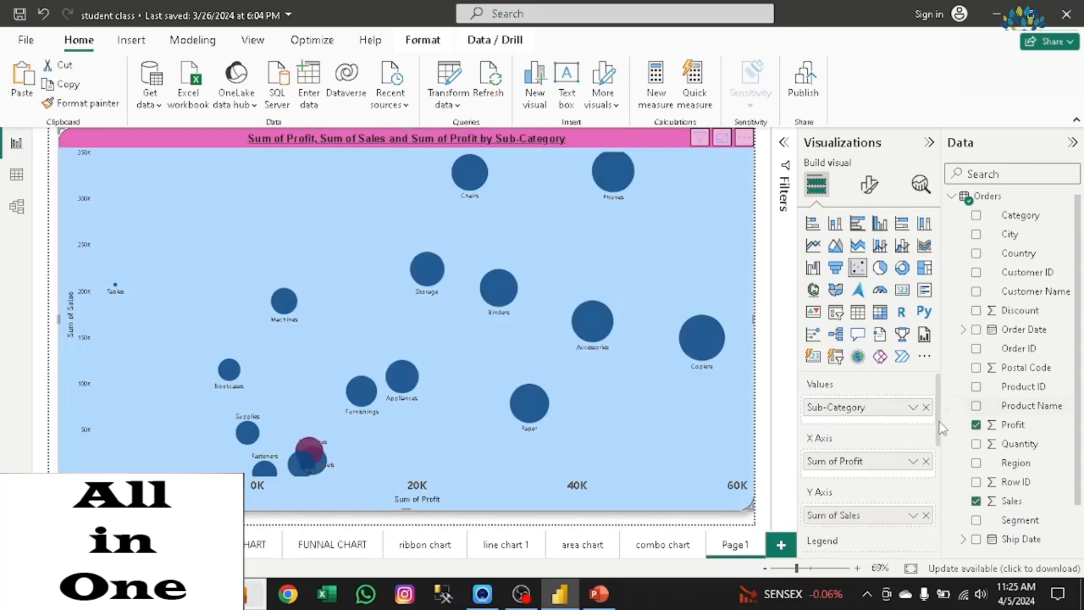
{"action": "left_click_drag", "start_coordinate": [940, 424], "coordinate": [944, 506]}
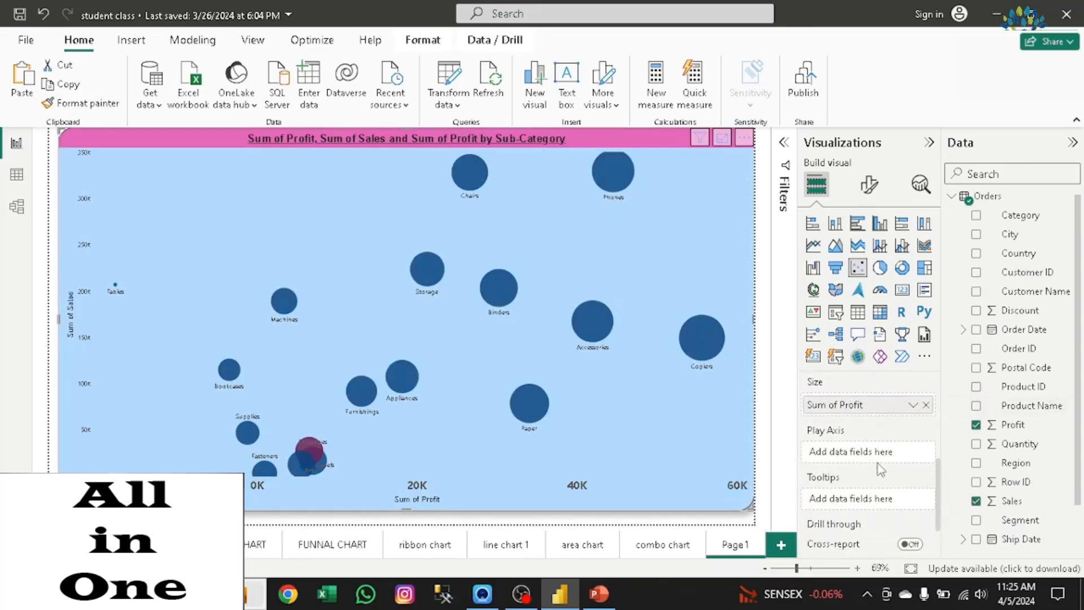
{"action": "left_click", "coordinate": [975, 331]}
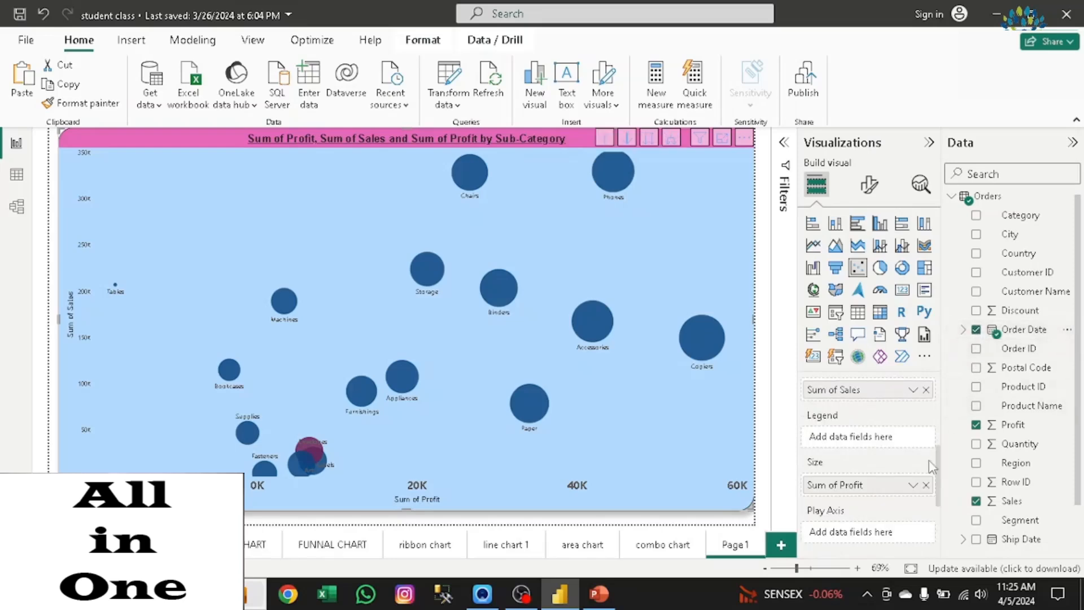
{"action": "scroll", "coordinate": [944, 481], "scroll_direction": "down", "scroll_amount": 1}
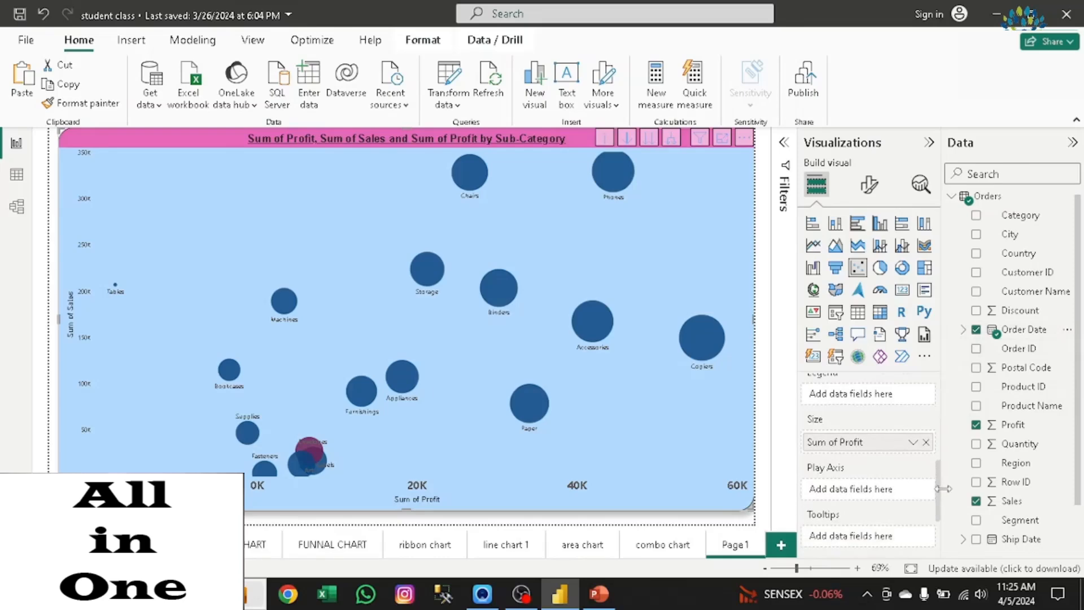
{"action": "scroll", "coordinate": [948, 452], "scroll_direction": "up", "scroll_amount": 3}
{"action": "scroll", "coordinate": [948, 433], "scroll_direction": "up", "scroll_amount": 3}
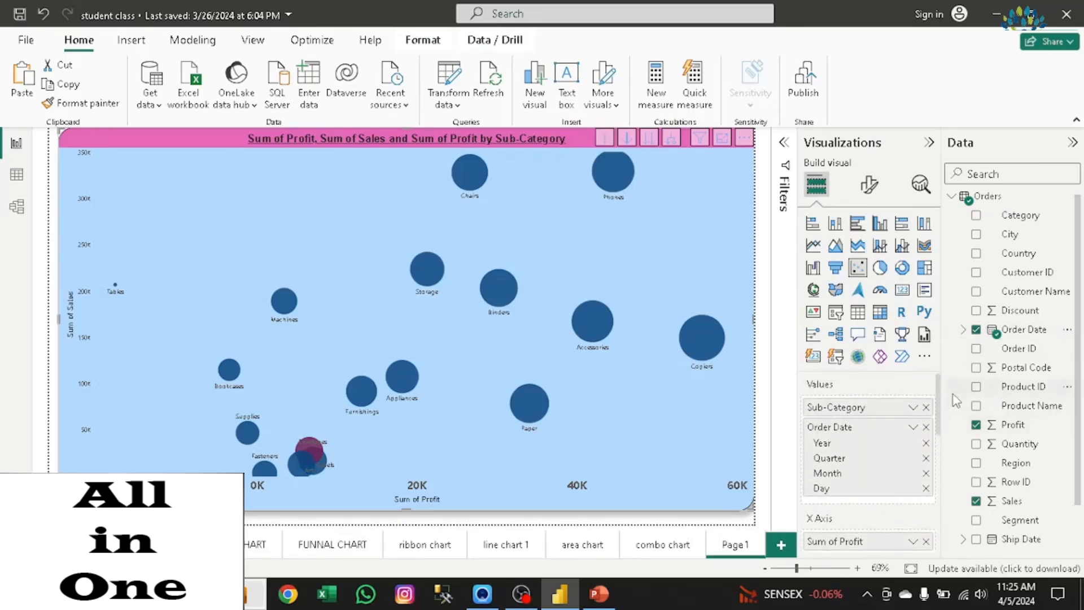
{"action": "left_click", "coordinate": [926, 427]}
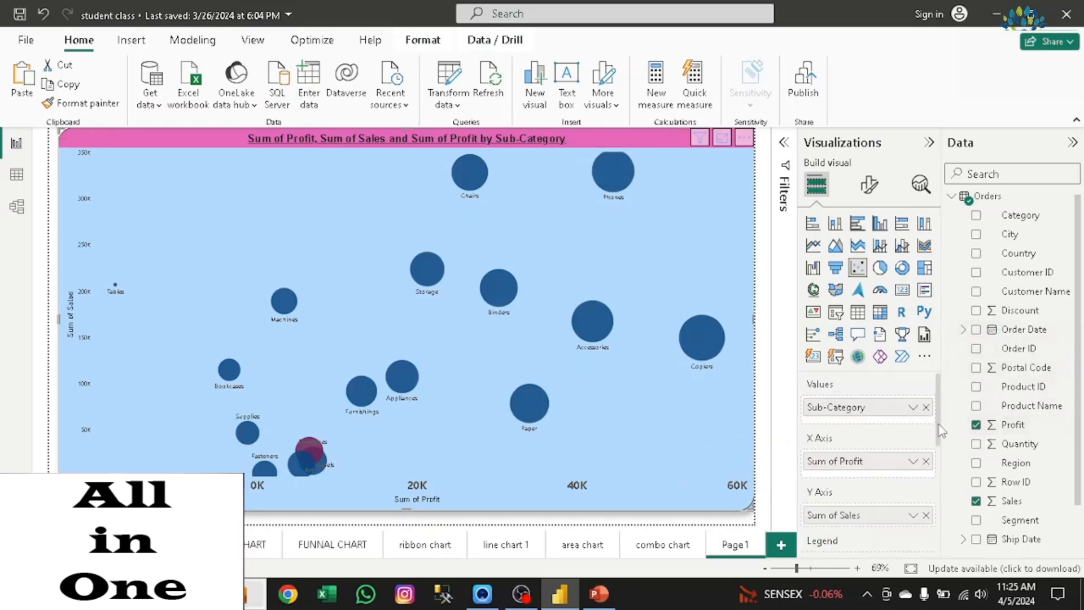
Step: Add Order Date to the scatter chart's Play Axis and shrink the chart slightly within the page
{"action": "left_click_drag", "start_coordinate": [940, 436], "coordinate": [943, 503]}
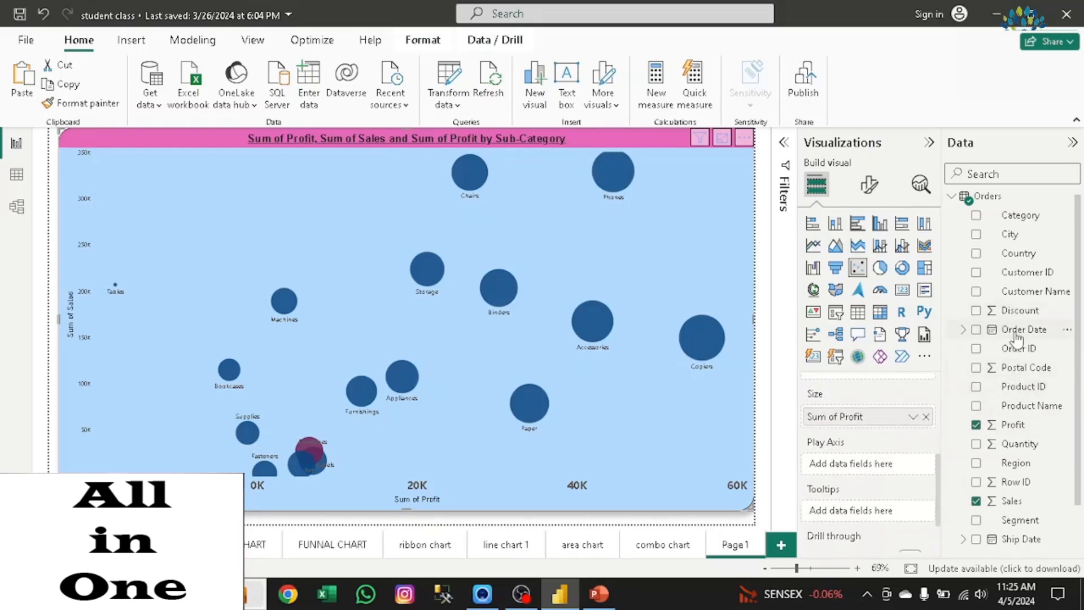
{"action": "left_click_drag", "start_coordinate": [1016, 339], "coordinate": [863, 470]}
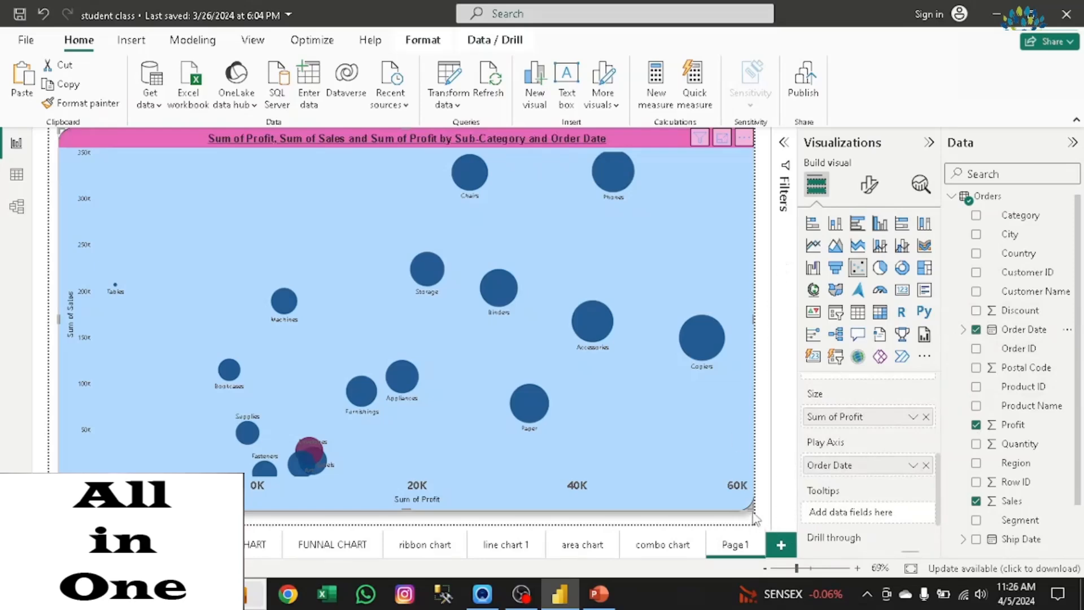
{"action": "left_click_drag", "start_coordinate": [740, 493], "coordinate": [720, 450]}
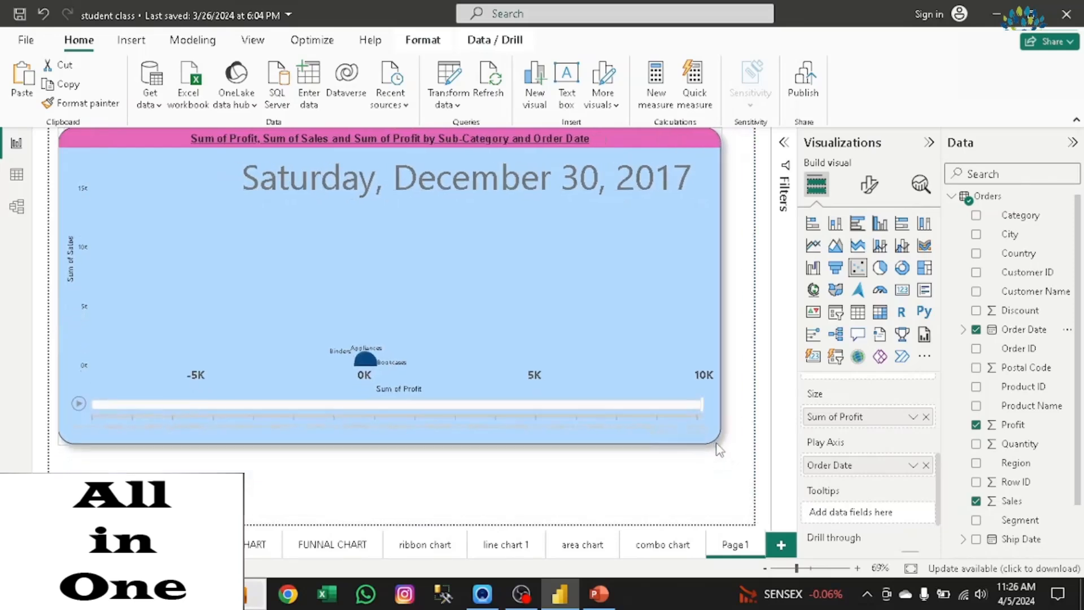
Step: Remove Order Date from the scatter chart's Play Axis and add it back again
{"action": "left_click", "coordinate": [913, 467]}
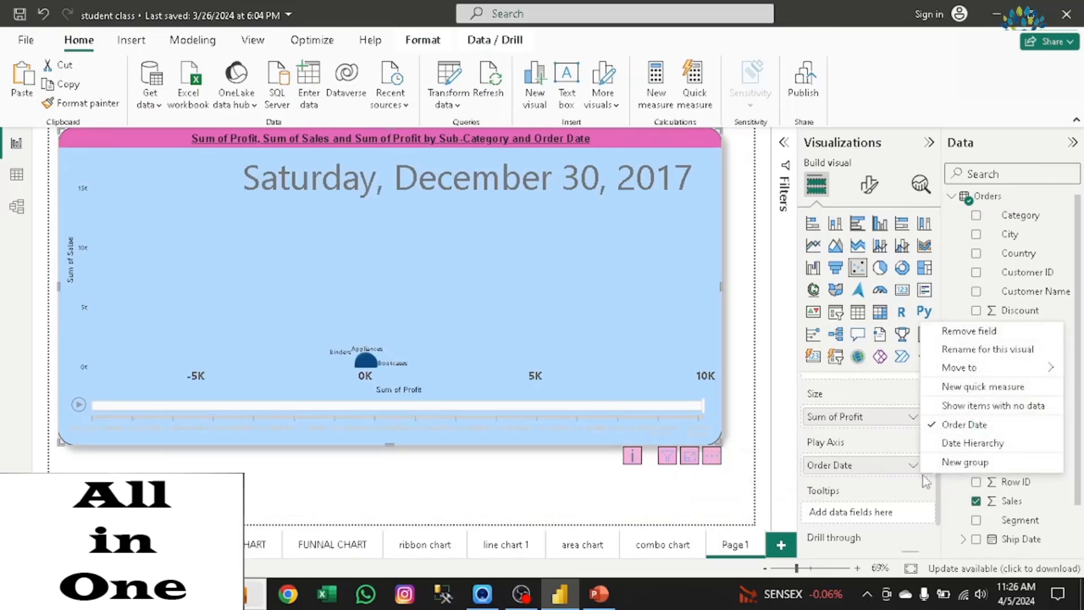
{"action": "left_click", "coordinate": [905, 483]}
{"action": "left_click", "coordinate": [913, 468]}
{"action": "left_click", "coordinate": [946, 508]}
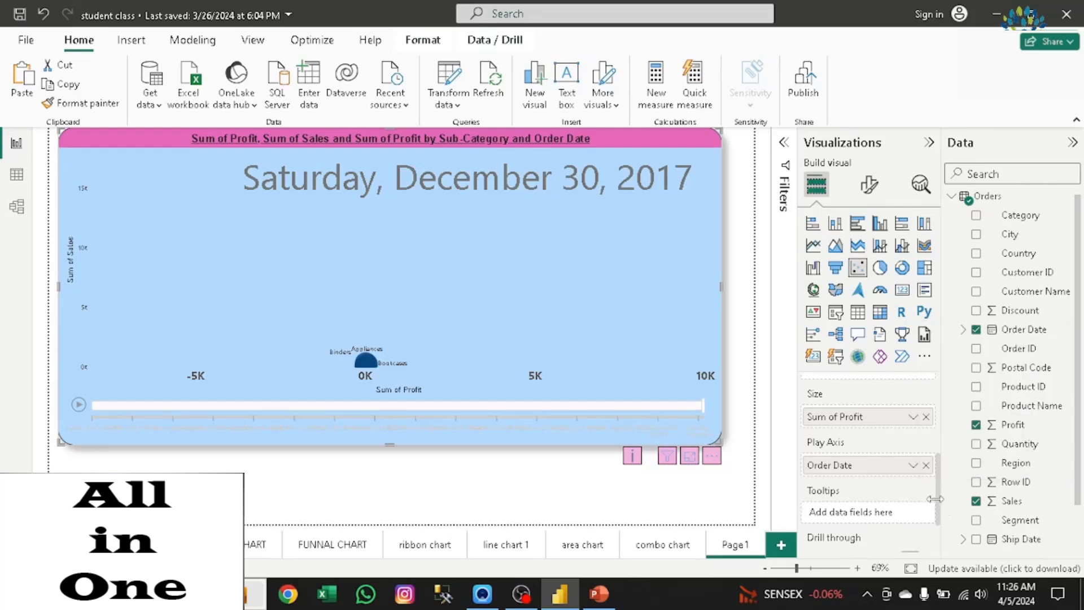
{"action": "left_click_drag", "start_coordinate": [940, 487], "coordinate": [940, 500]}
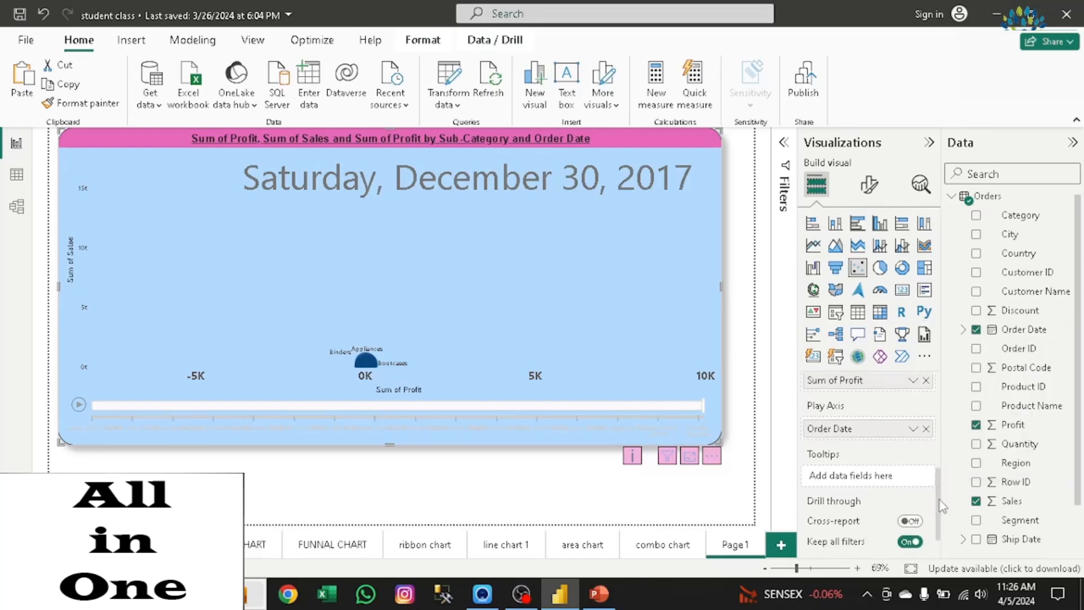
{"action": "left_click", "coordinate": [913, 429]}
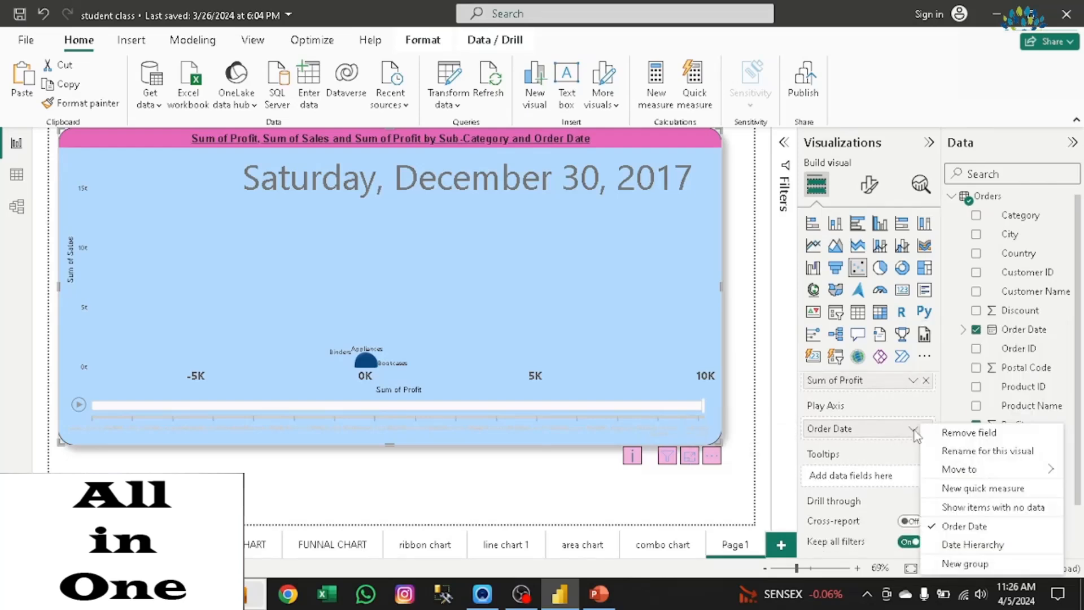
{"action": "left_click", "coordinate": [961, 435]}
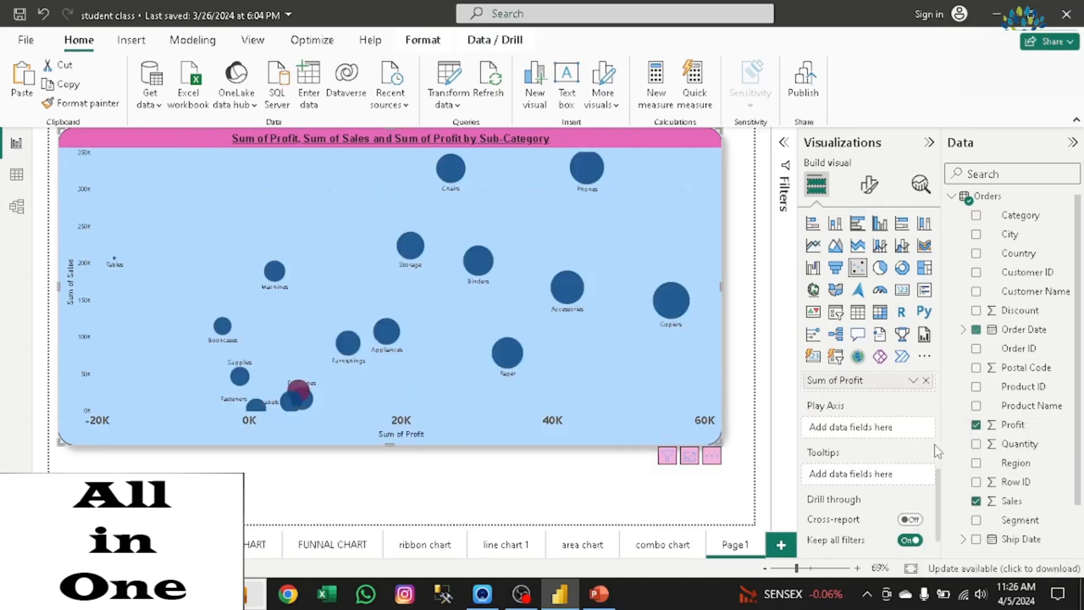
{"action": "left_click_drag", "start_coordinate": [1024, 333], "coordinate": [870, 436]}
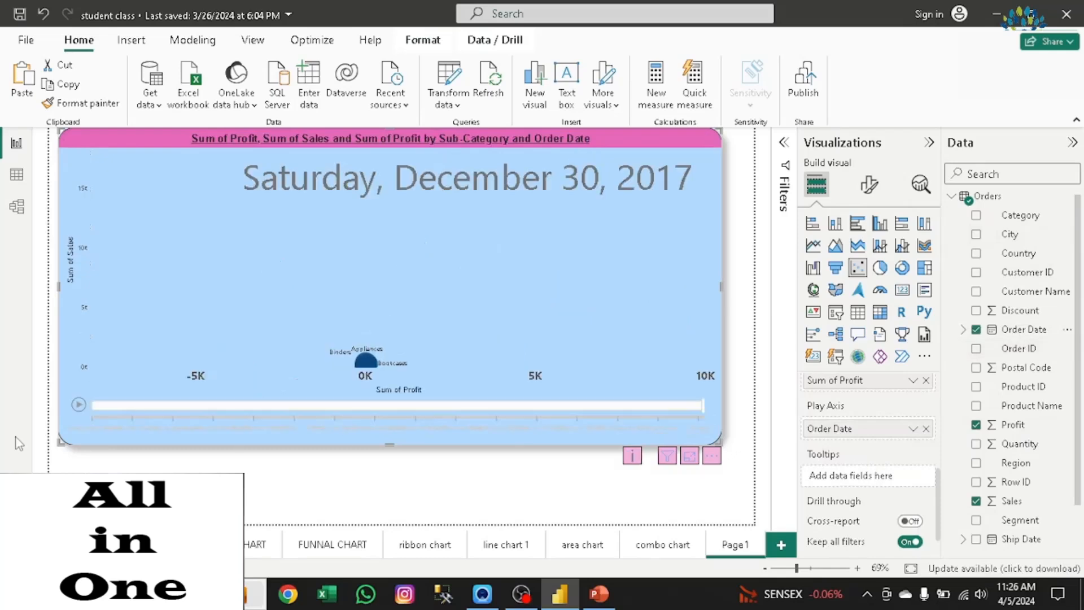
Step: Play the scatter chart's daily animation and switch Order Date on the Play Axis to Date Hierarchy
{"action": "left_click", "coordinate": [78, 405]}
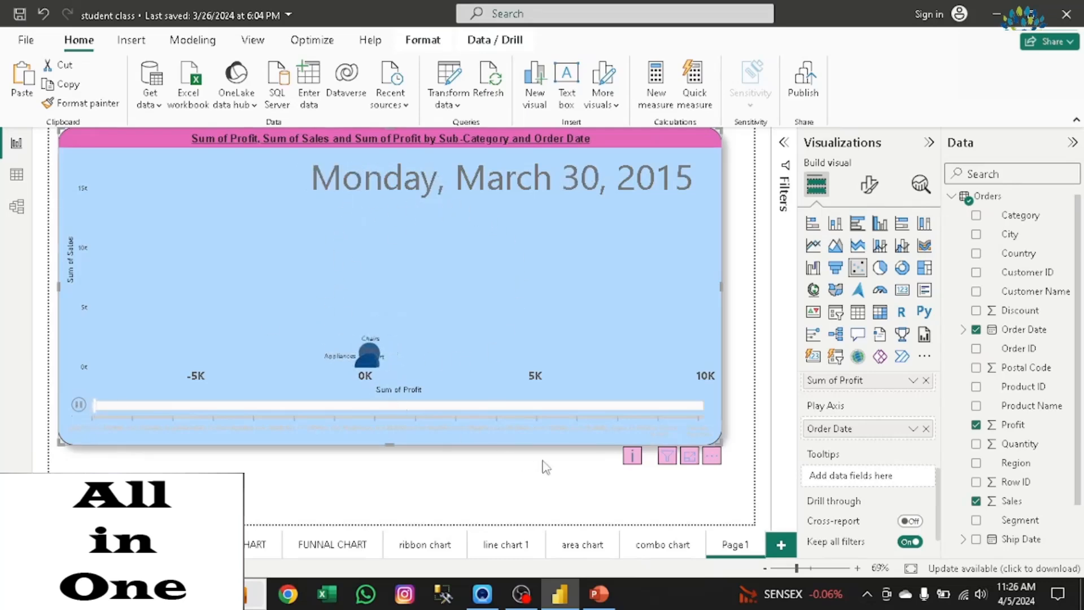
{"action": "left_click", "coordinate": [912, 429]}
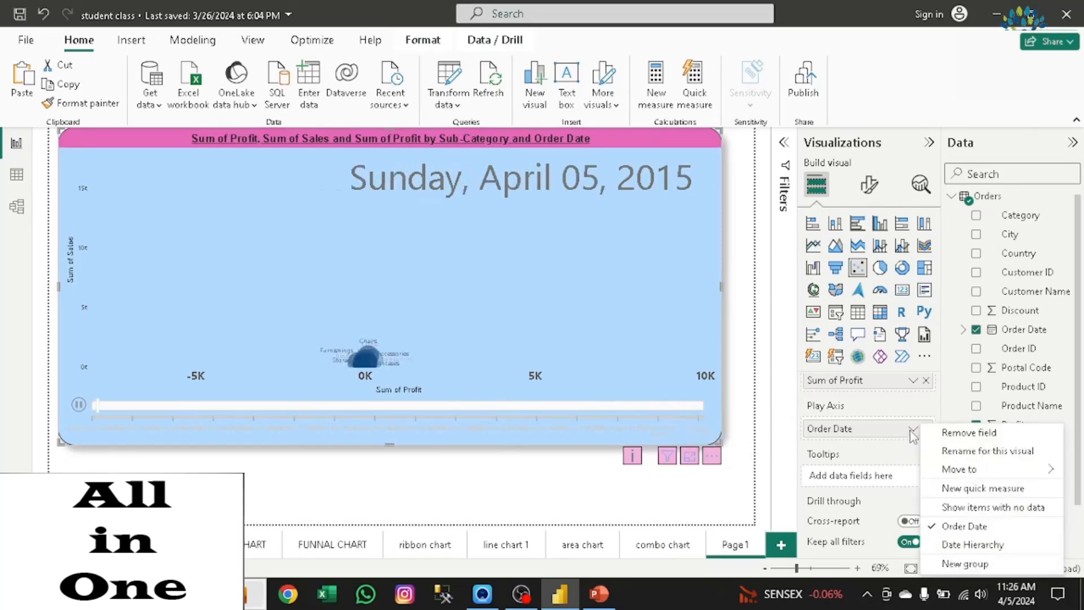
{"action": "left_click", "coordinate": [911, 431]}
{"action": "left_click", "coordinate": [911, 431]}
{"action": "left_click", "coordinate": [896, 430]}
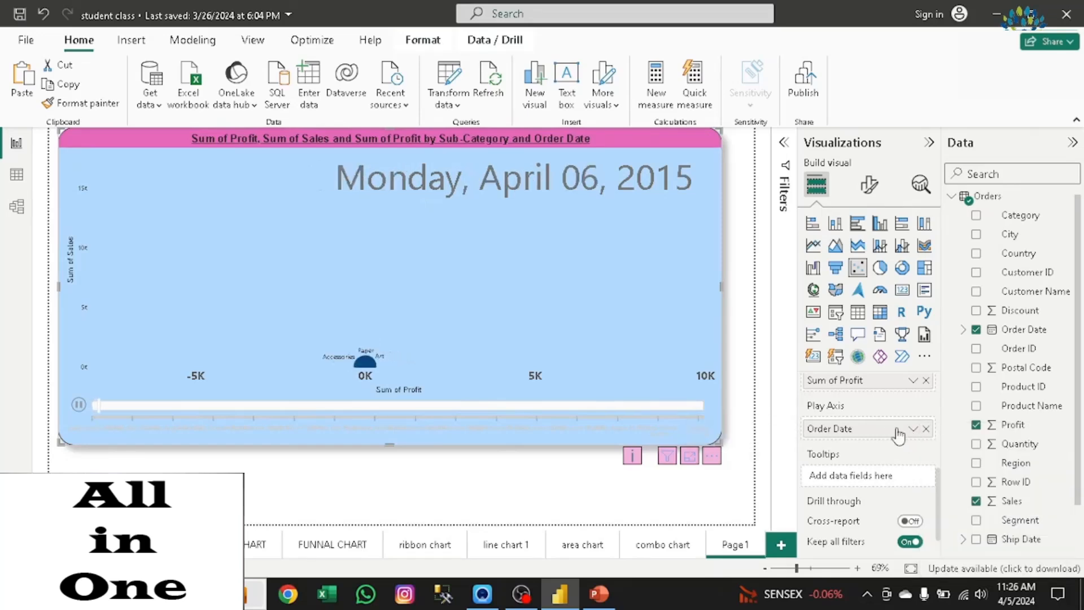
{"action": "left_click", "coordinate": [912, 430]}
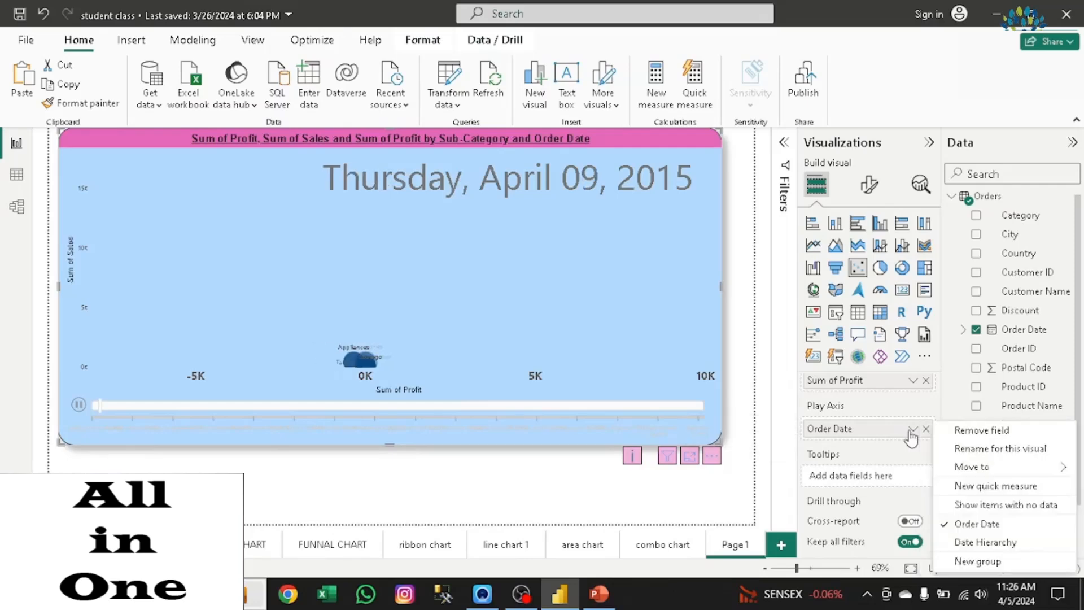
{"action": "mouse_move", "coordinate": [994, 467]}
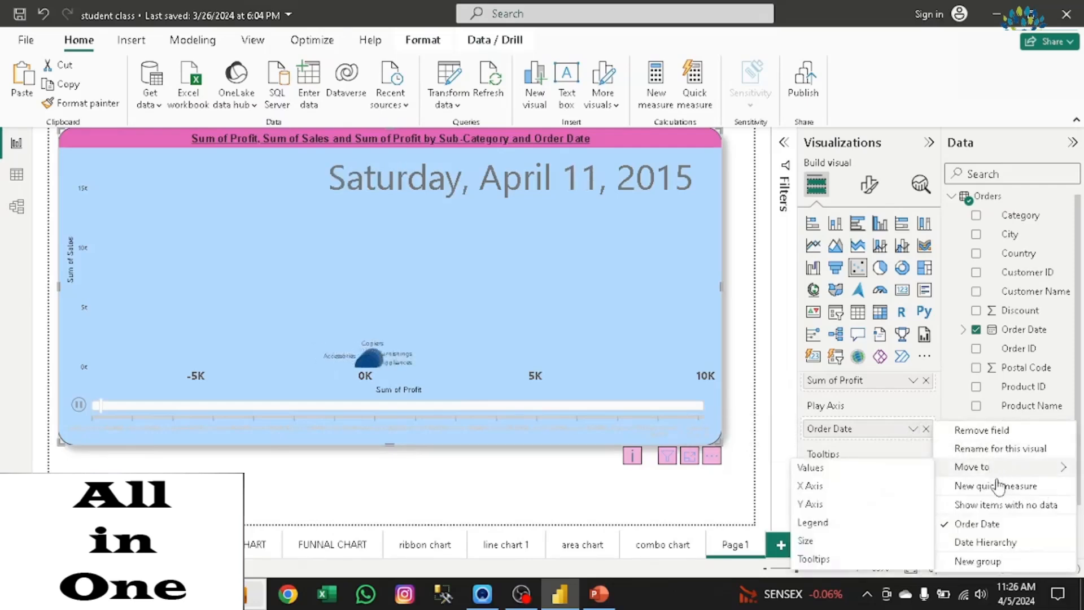
{"action": "left_click", "coordinate": [994, 543]}
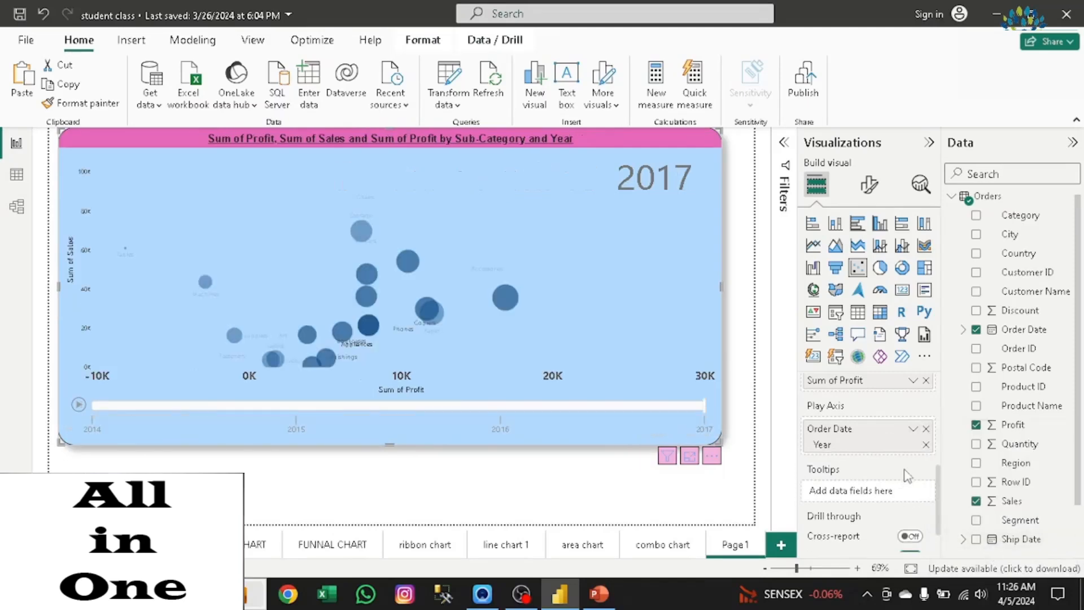
Step: Play the scatter chart's yearly animation from 2014 to 2017 twice
{"action": "left_click", "coordinate": [78, 405]}
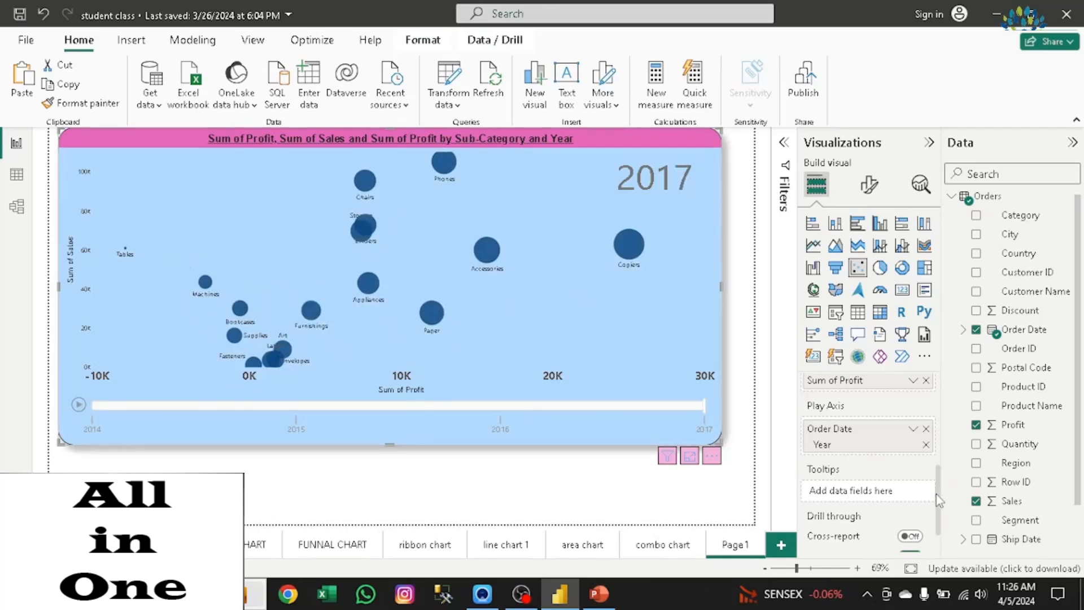
{"action": "scroll", "coordinate": [938, 500], "scroll_direction": "down", "scroll_amount": 2}
{"action": "scroll", "coordinate": [940, 491], "scroll_direction": "up", "scroll_amount": 2}
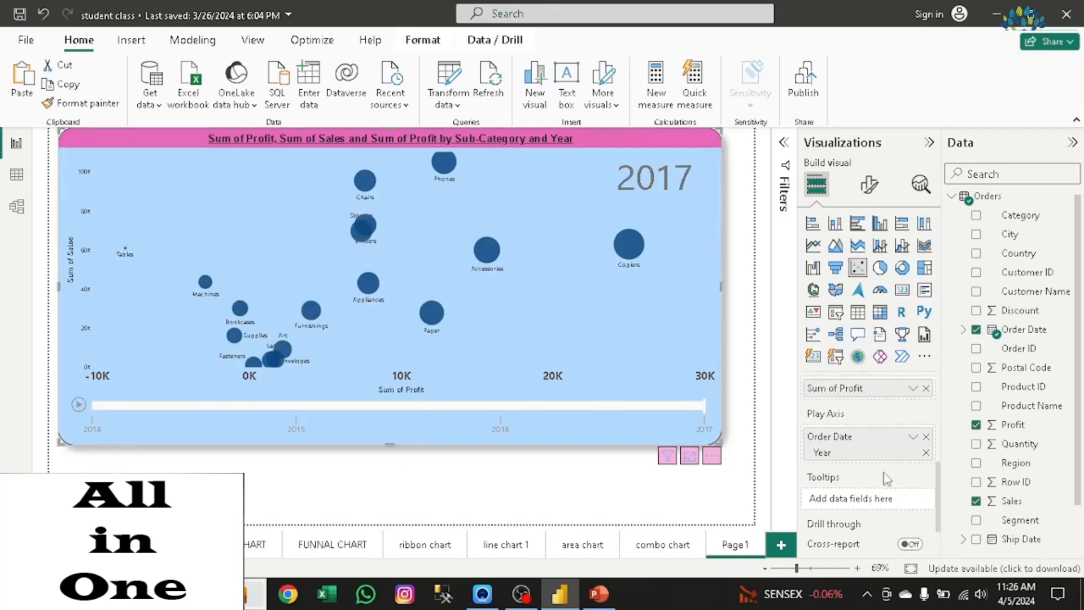
{"action": "left_click", "coordinate": [79, 406]}
Step: Rename the report page Page 1 as "scetter chart"
{"action": "double_click", "coordinate": [733, 545]}
{"action": "type", "text": "sd"}
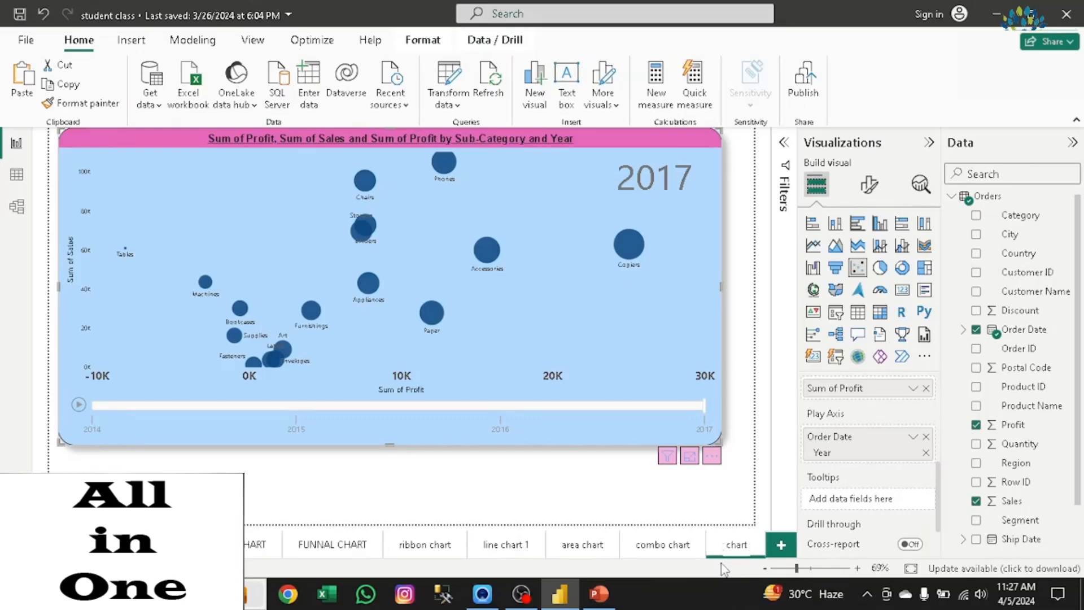
Step: Change the scatter chart's marker shape for all series to diamonds and set the range scaling to Data range
{"action": "left_click", "coordinate": [869, 184]}
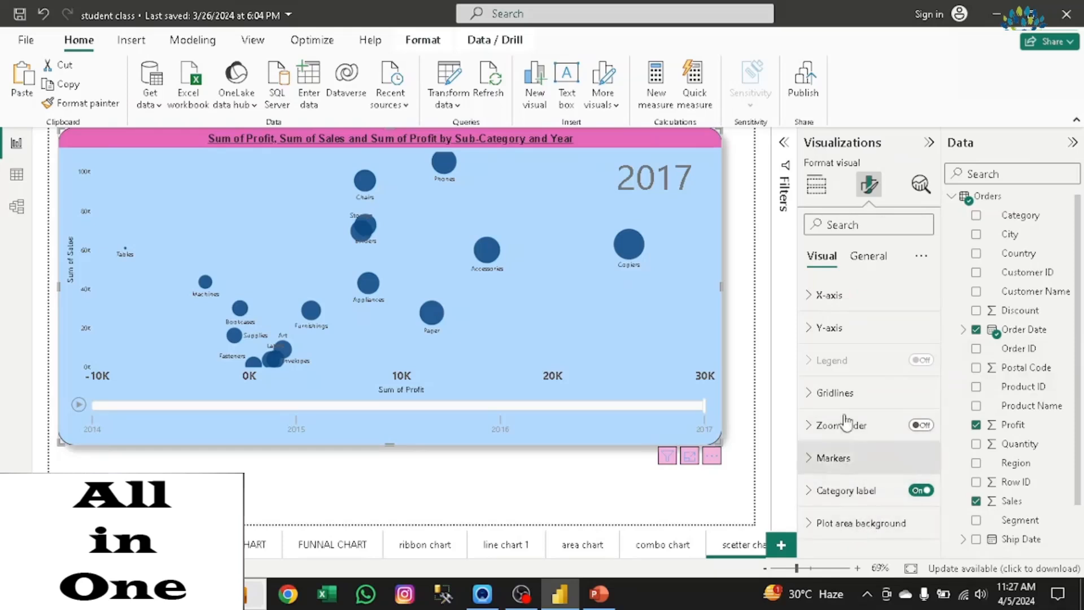
{"action": "left_click", "coordinate": [838, 458]}
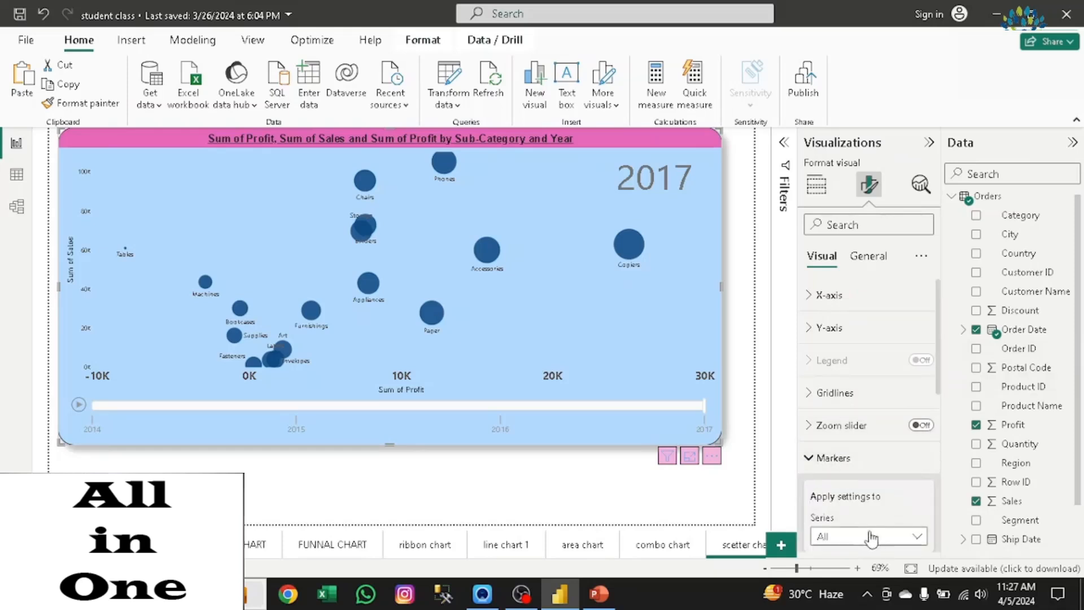
{"action": "scroll", "coordinate": [925, 384], "scroll_direction": "down", "scroll_amount": 5}
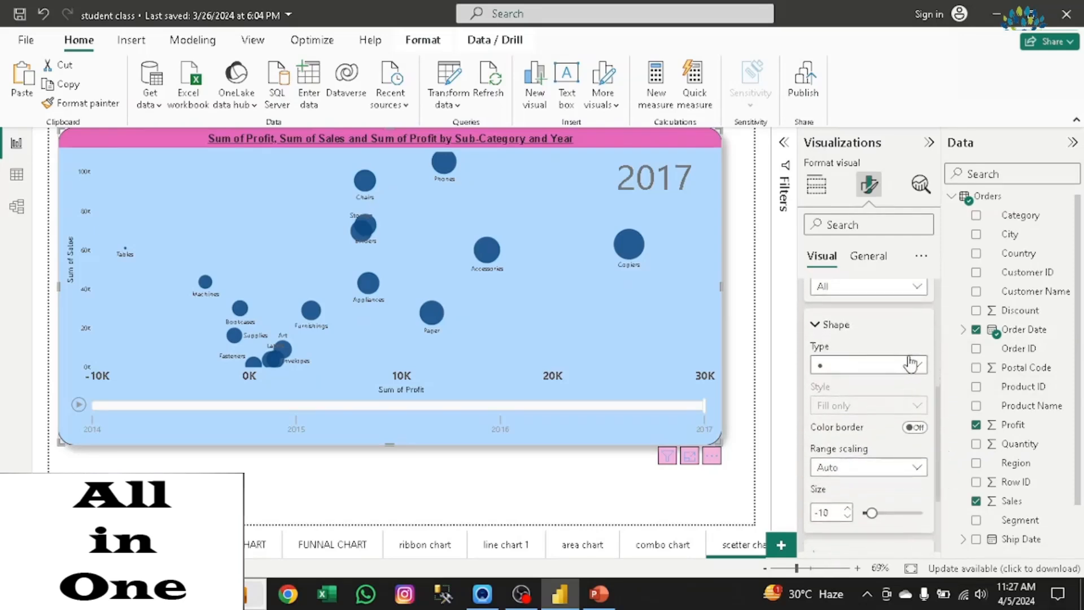
{"action": "left_click", "coordinate": [912, 364]}
{"action": "left_click", "coordinate": [822, 409]}
{"action": "left_click", "coordinate": [897, 367]}
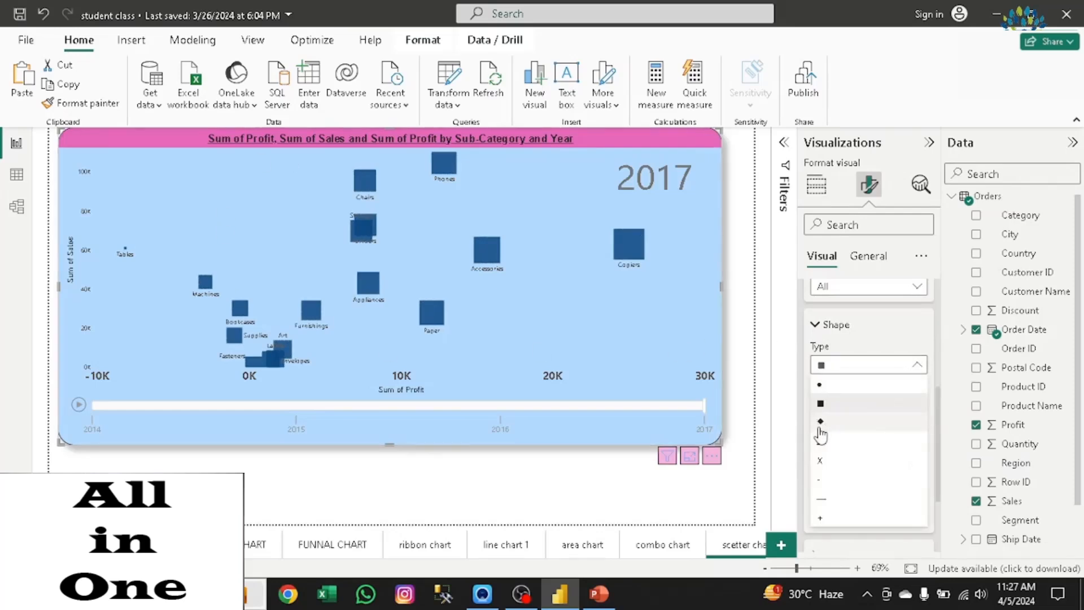
{"action": "left_click", "coordinate": [821, 425]}
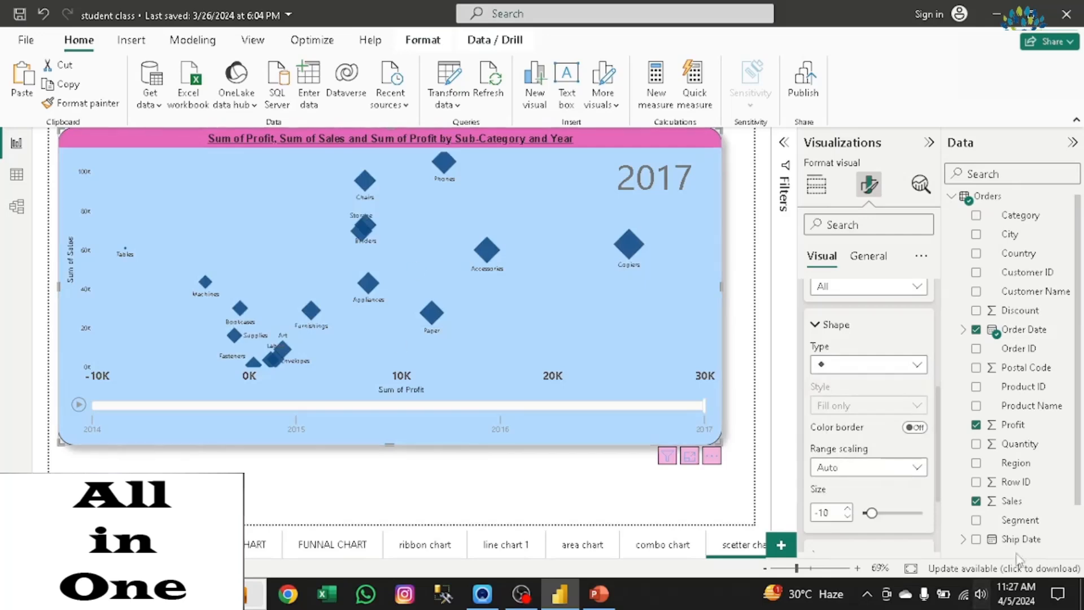
{"action": "left_click", "coordinate": [918, 468]}
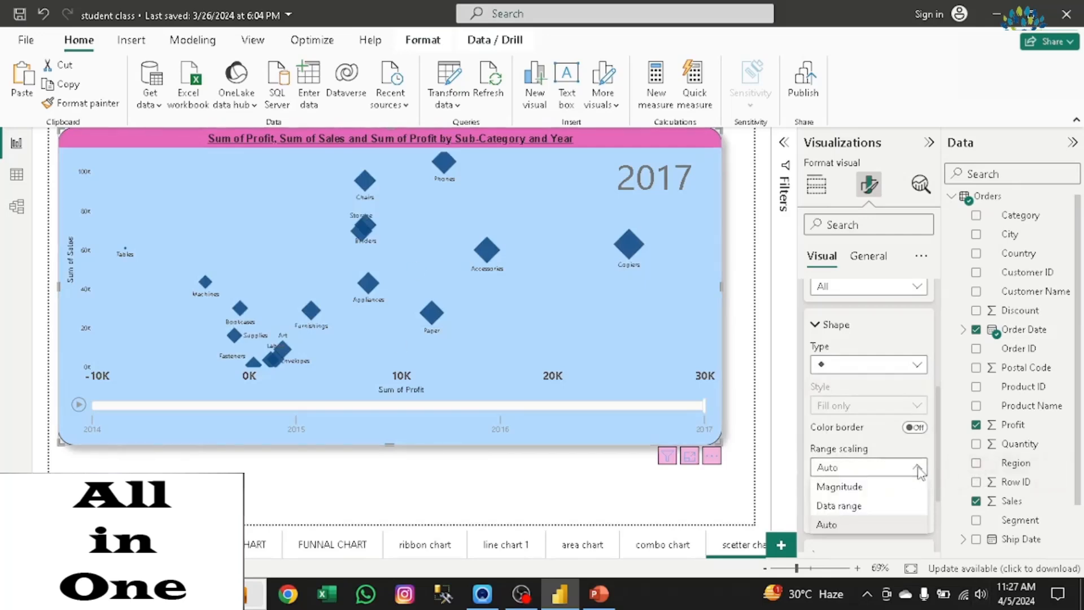
{"action": "left_click", "coordinate": [868, 516]}
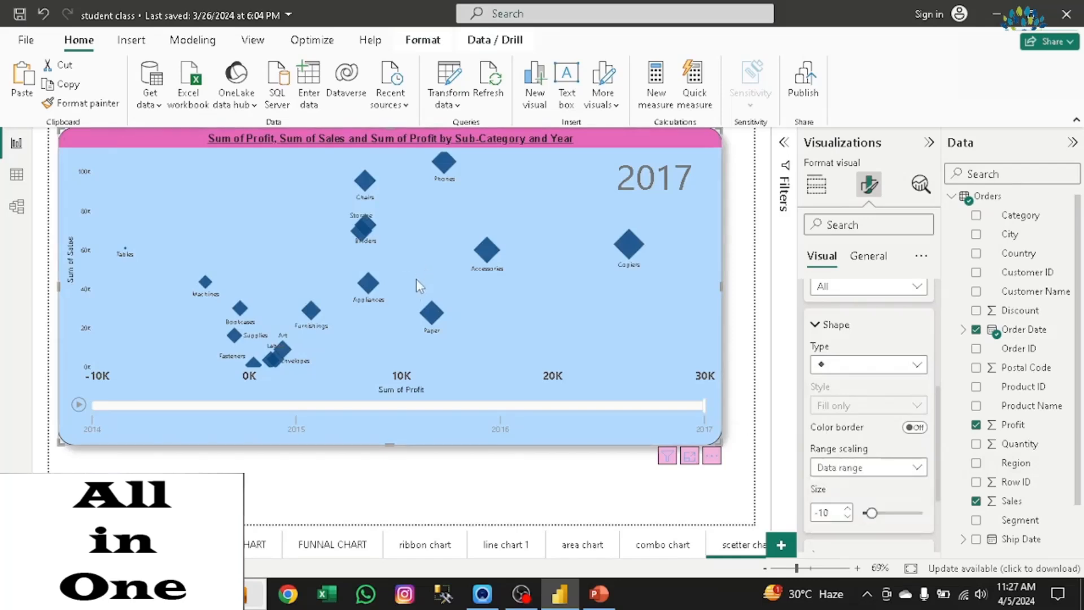
Step: View the Paper marker's tooltip and look at the scatter chart's tooltip formatting settings
{"action": "mouse_move", "coordinate": [427, 322]}
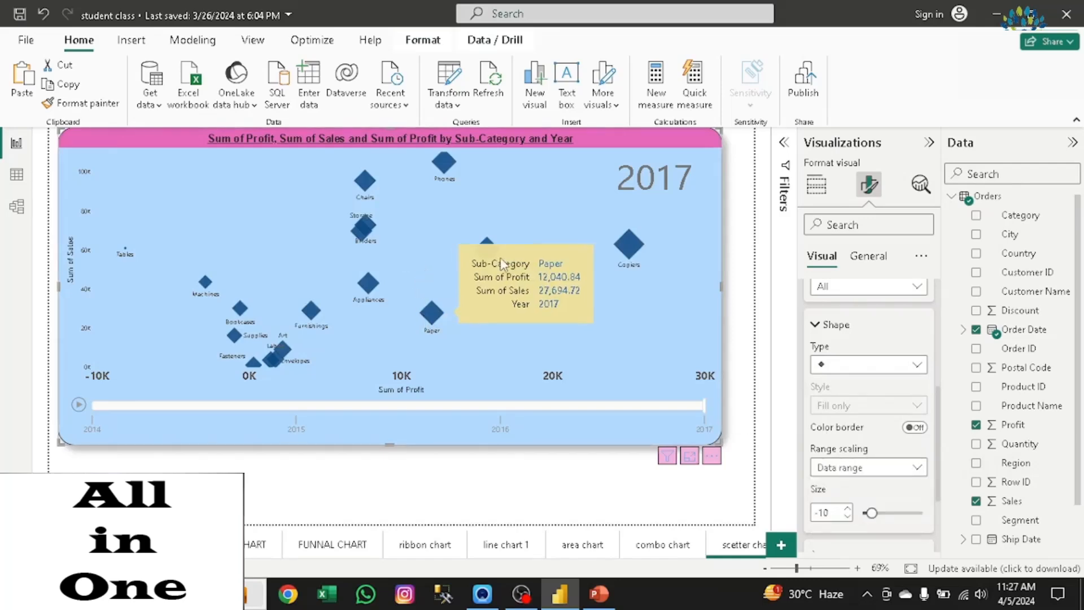
{"action": "left_click", "coordinate": [876, 262]}
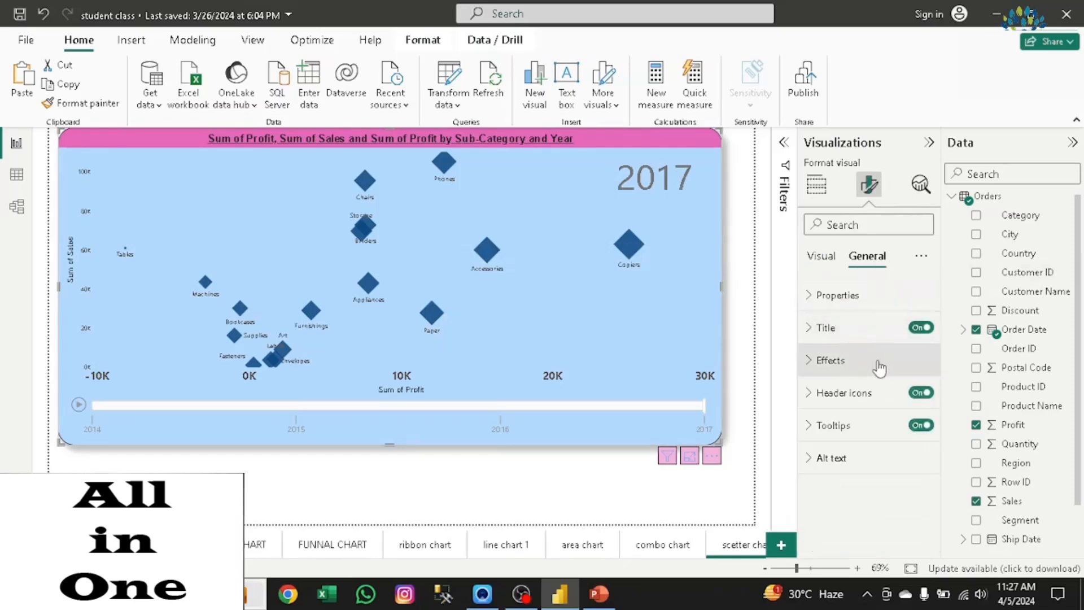
{"action": "left_click", "coordinate": [809, 428]}
{"action": "left_click", "coordinate": [809, 430]}
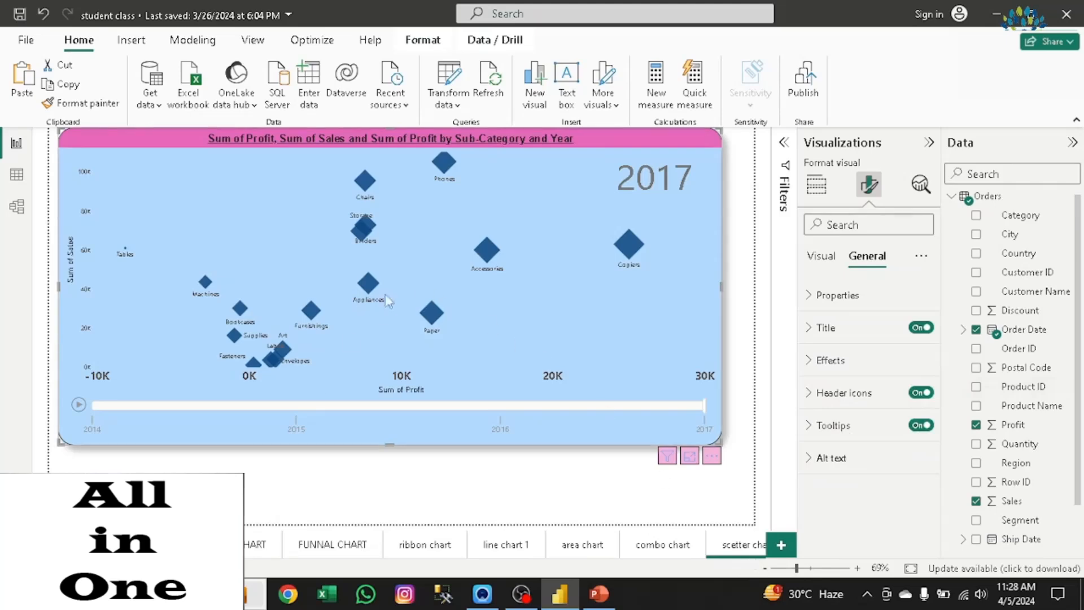
Step: Enlarge the scatter chart to nearly fill the page and play its yearly animation
{"action": "left_click_drag", "start_coordinate": [716, 442], "coordinate": [745, 493]}
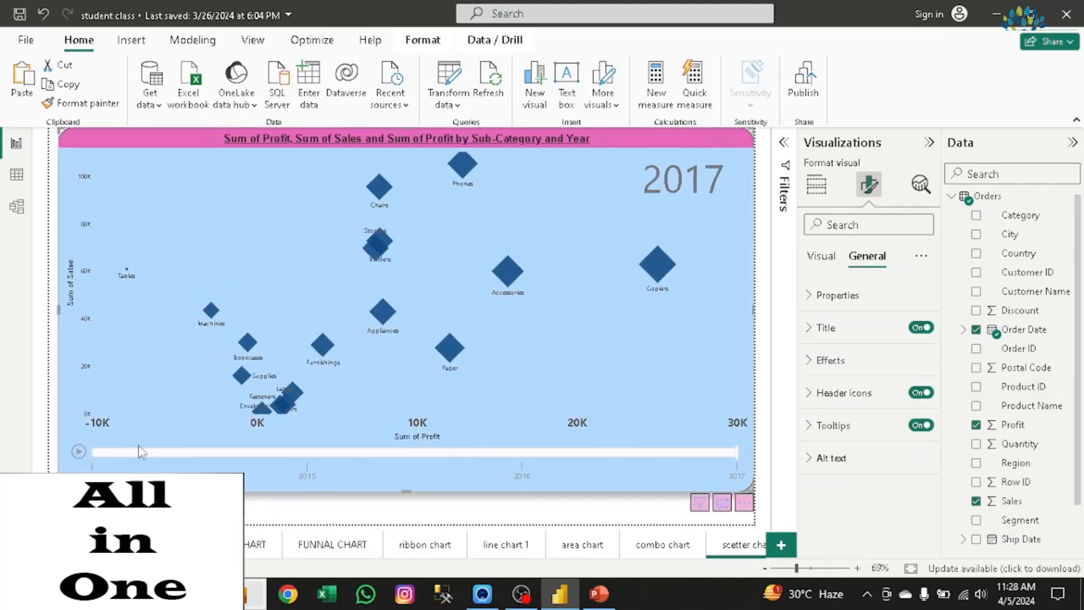
{"action": "left_click", "coordinate": [78, 451]}
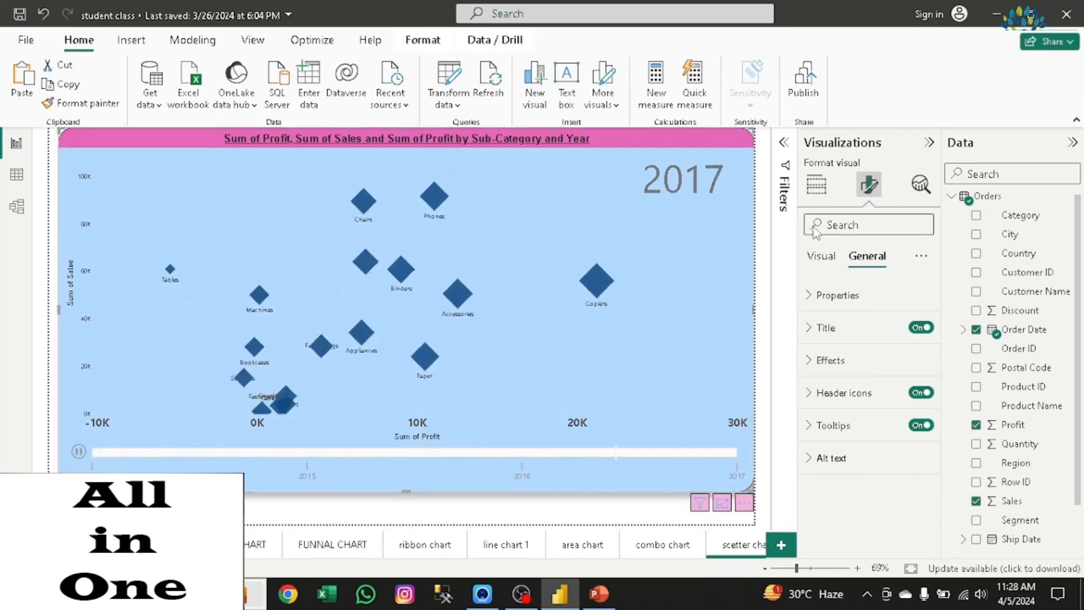
Step: Add a new report page with a waterfall chart and enlarge the chart to nearly fill the page
{"action": "left_click", "coordinate": [782, 545]}
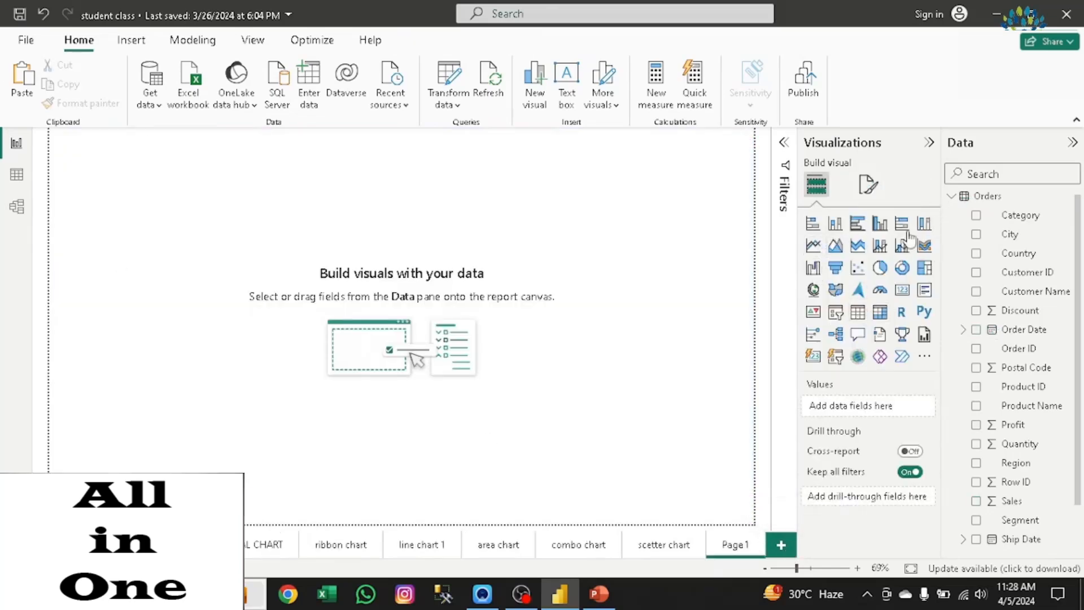
{"action": "left_click", "coordinate": [813, 269]}
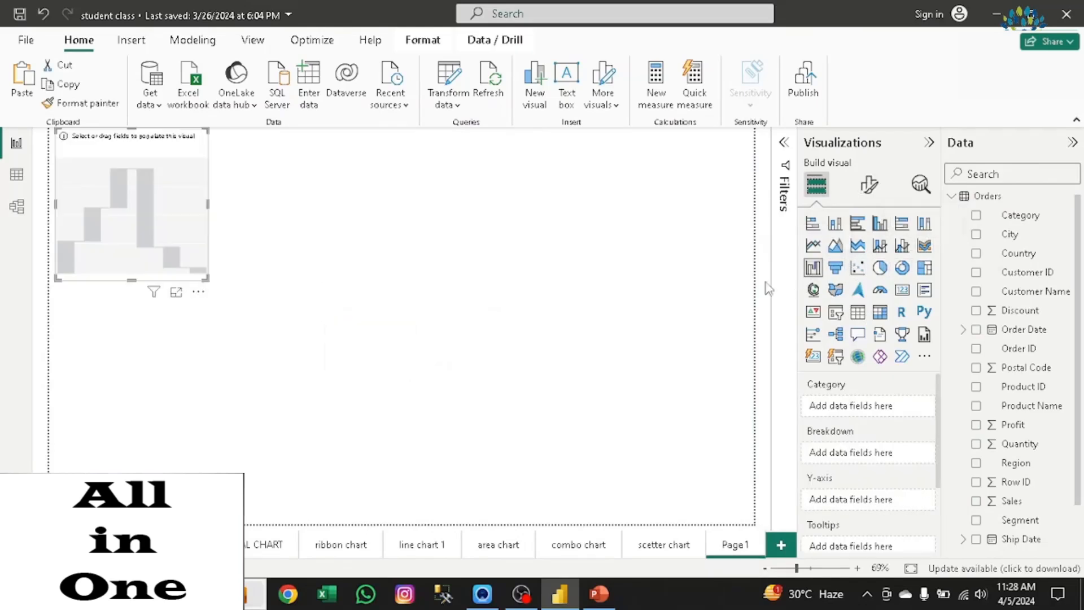
{"action": "left_click_drag", "start_coordinate": [206, 279], "coordinate": [721, 505]}
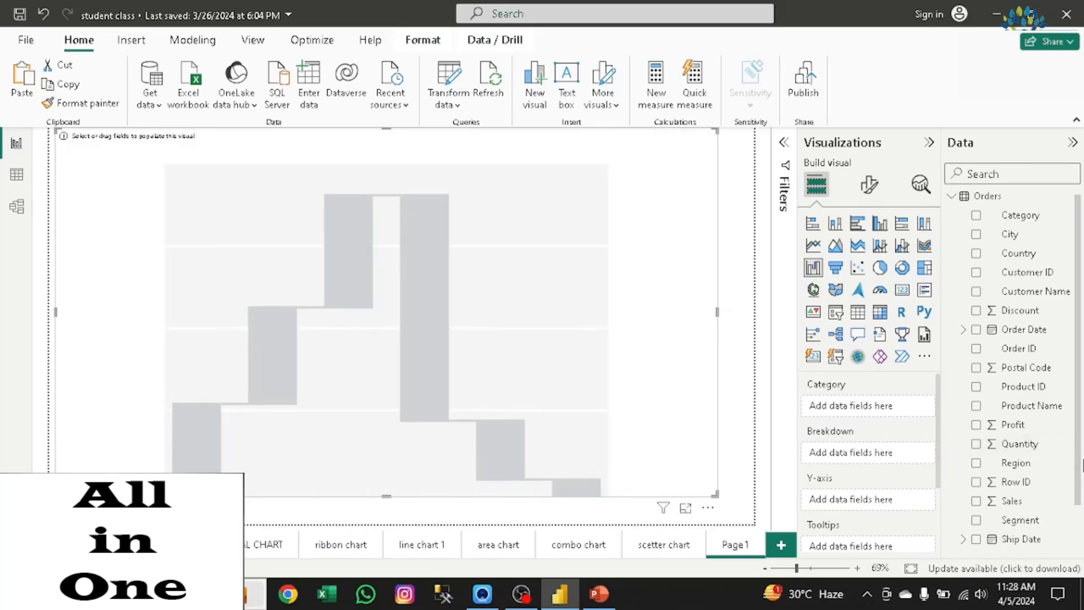
Step: Set the waterfall chart's category to Sub-Category and its Y-axis to Sales
{"action": "left_click_drag", "start_coordinate": [1083, 319], "coordinate": [1083, 380]}
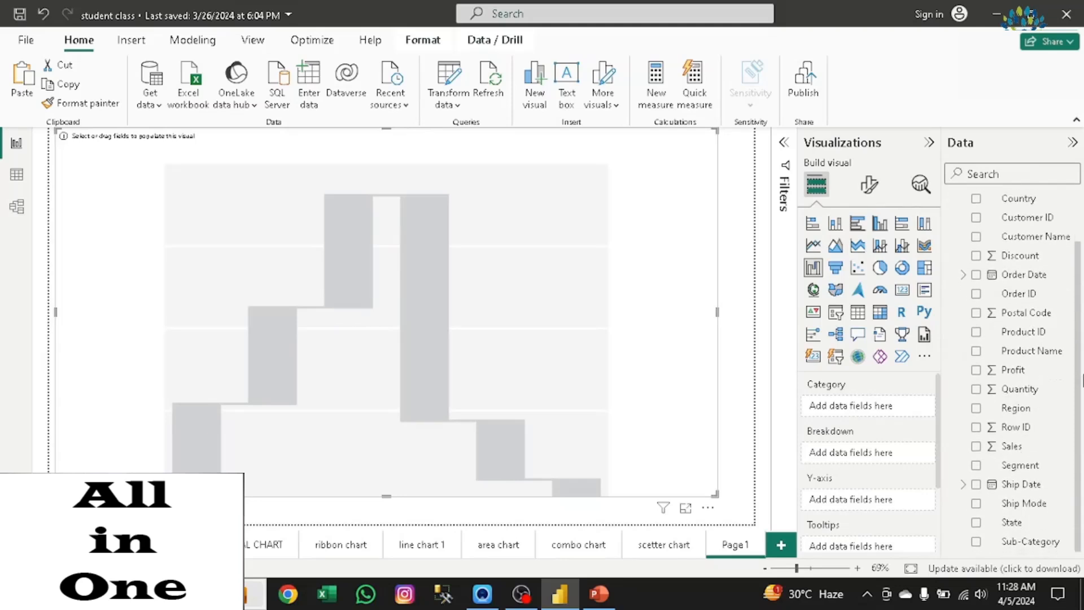
{"action": "left_click", "coordinate": [975, 541]}
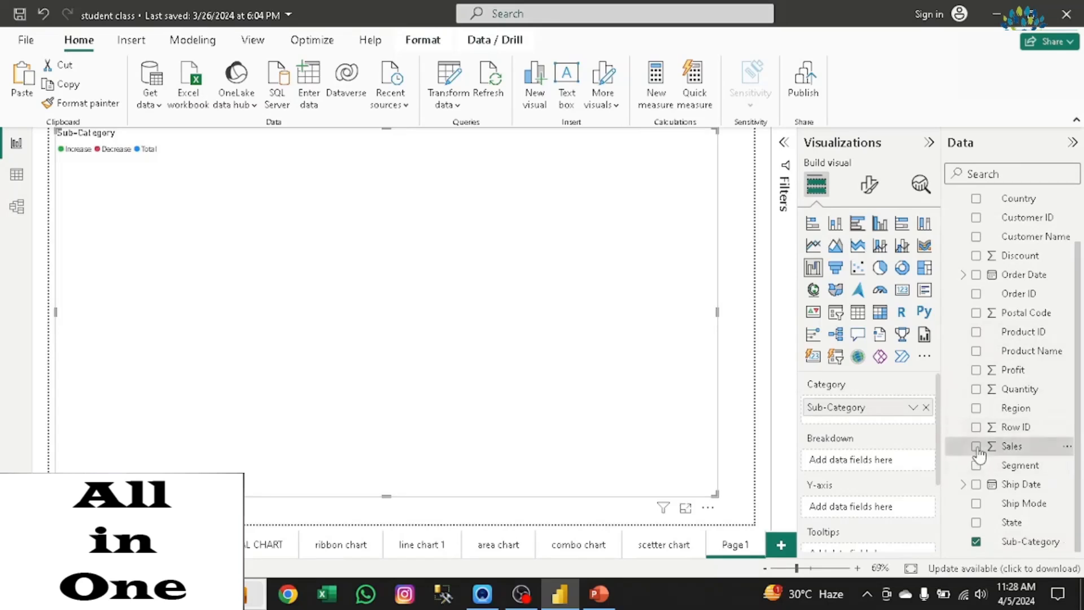
{"action": "left_click", "coordinate": [976, 446]}
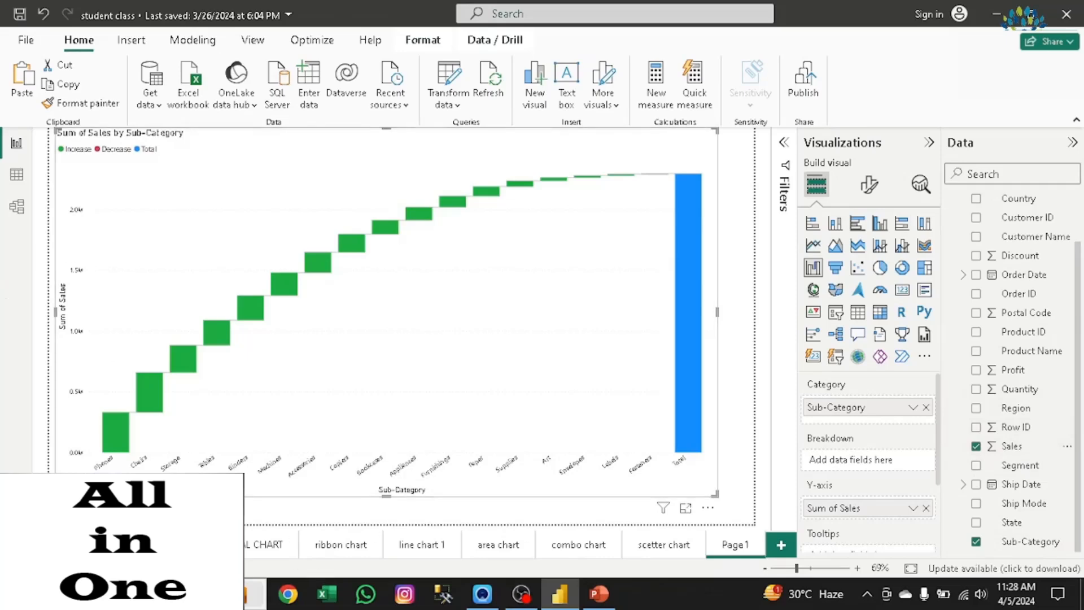
{"action": "left_click", "coordinate": [46, 544]}
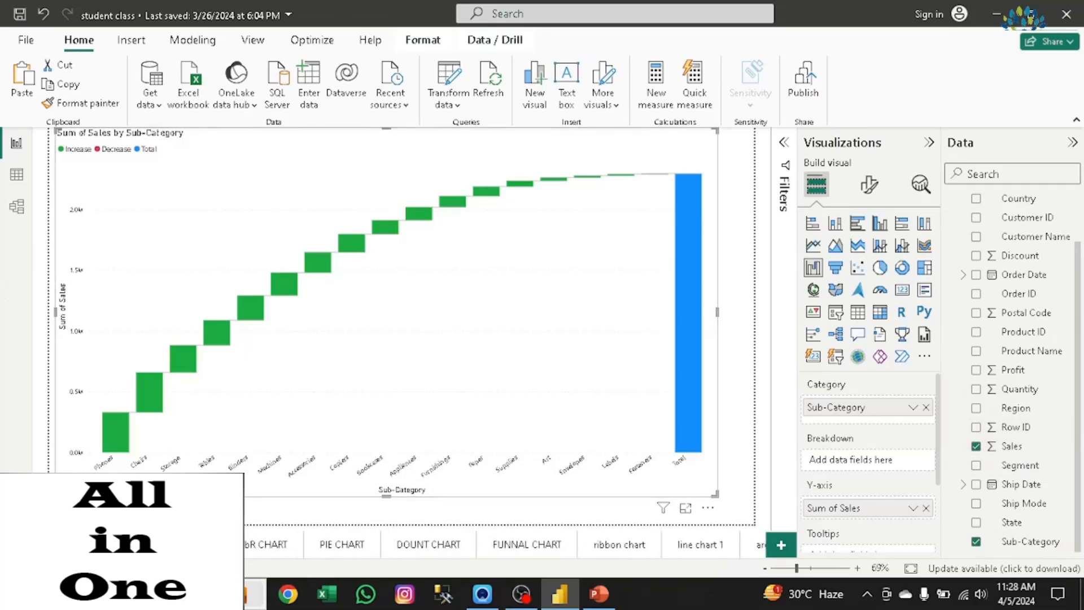
{"action": "key", "text": "Delete"}
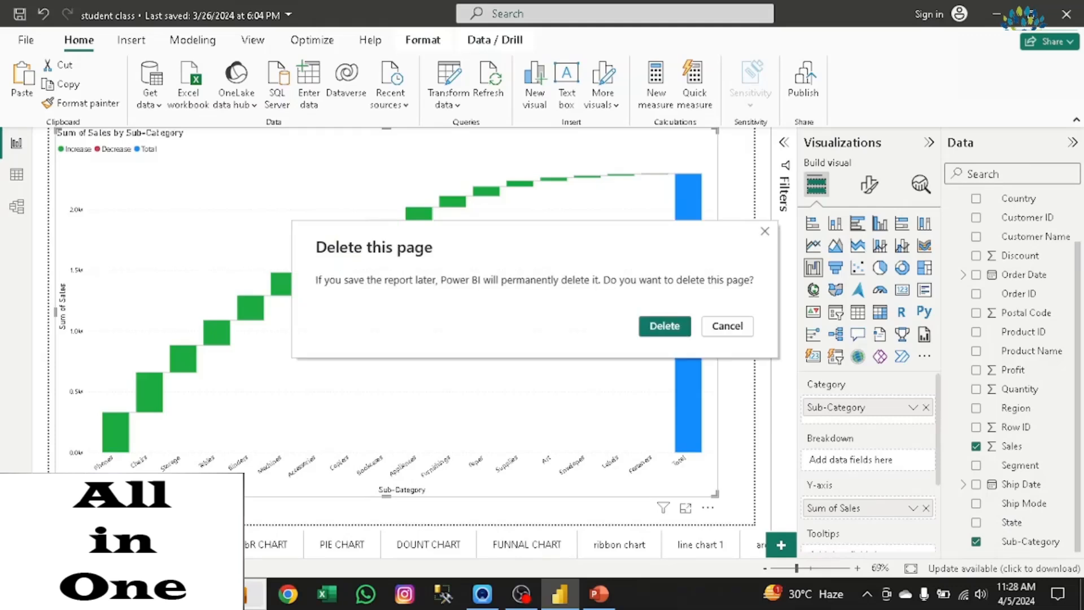
{"action": "left_click", "coordinate": [734, 325]}
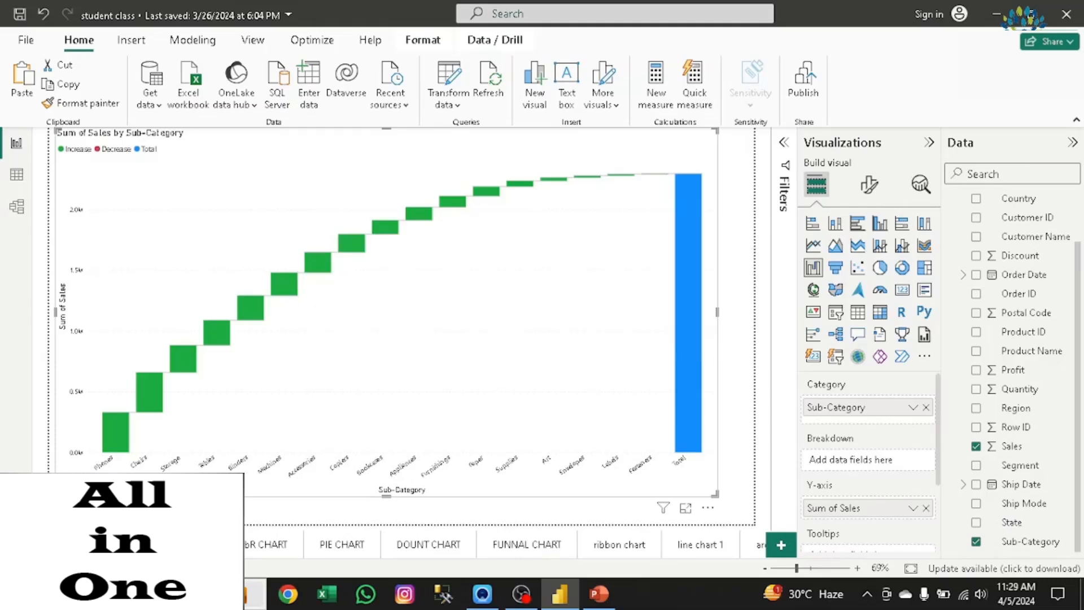
{"action": "left_click", "coordinate": [152, 544]}
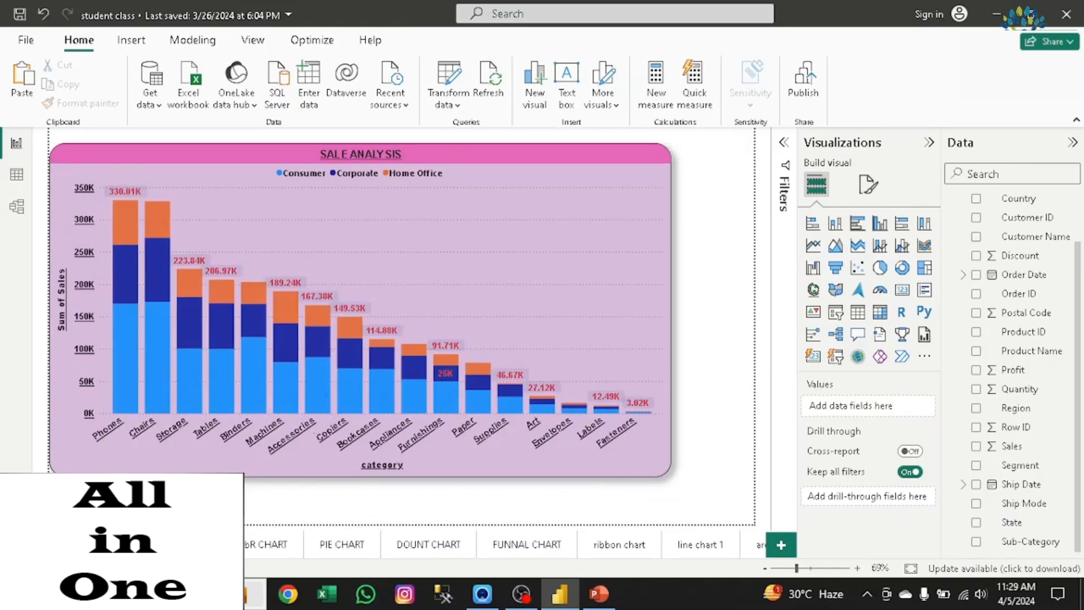
{"action": "left_click", "coordinate": [66, 544]}
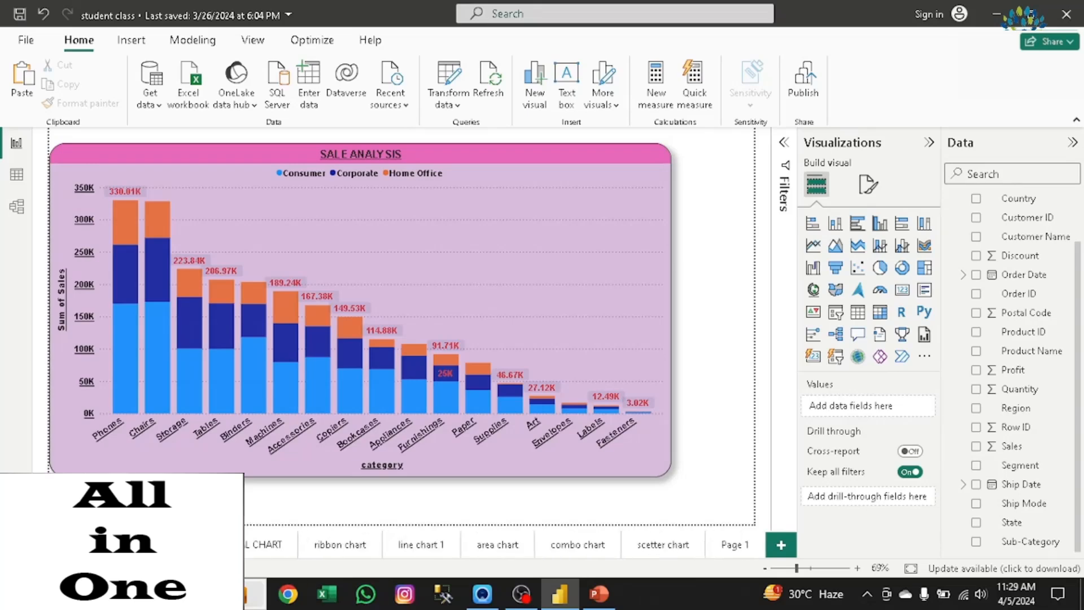
{"action": "left_click", "coordinate": [734, 545]}
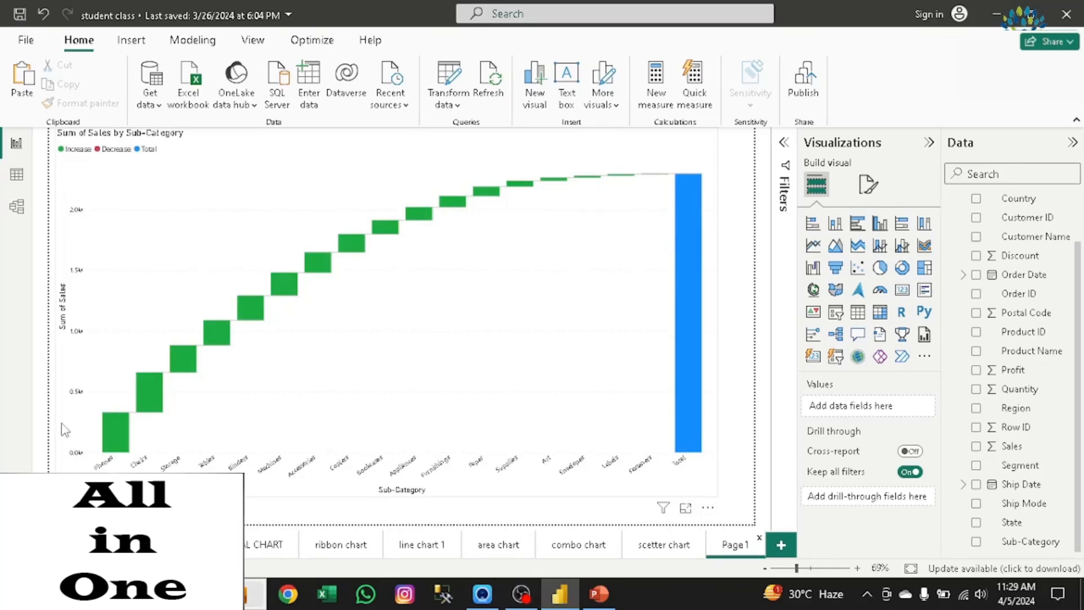
Step: Replace Sales with Profit as the waterfall chart's Y-axis value
{"action": "mouse_move", "coordinate": [146, 402]}
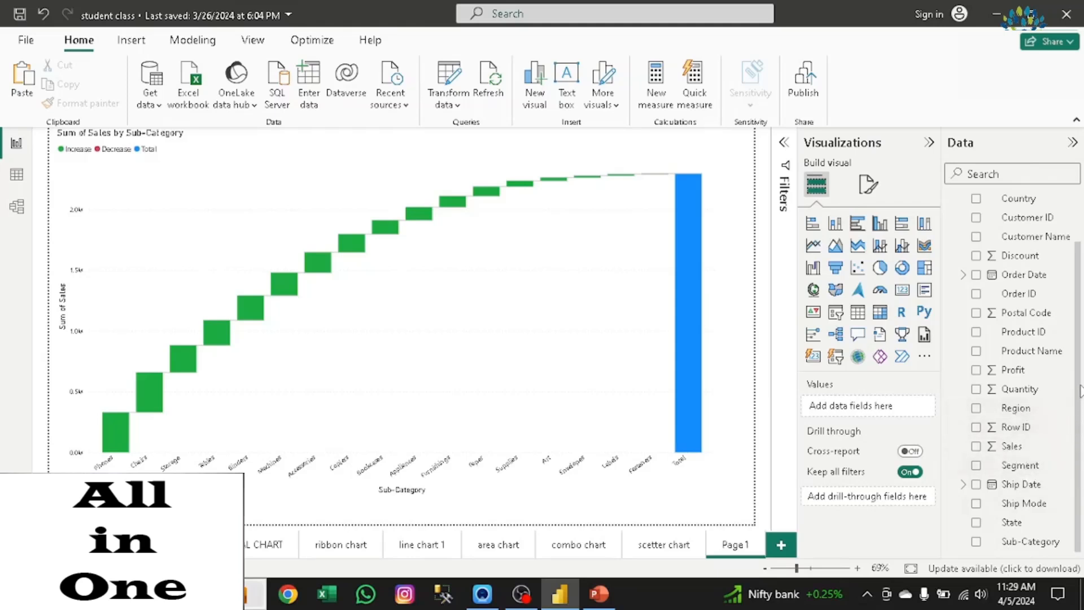
{"action": "left_click_drag", "start_coordinate": [1079, 389], "coordinate": [1082, 432]}
{"action": "left_click", "coordinate": [702, 404]}
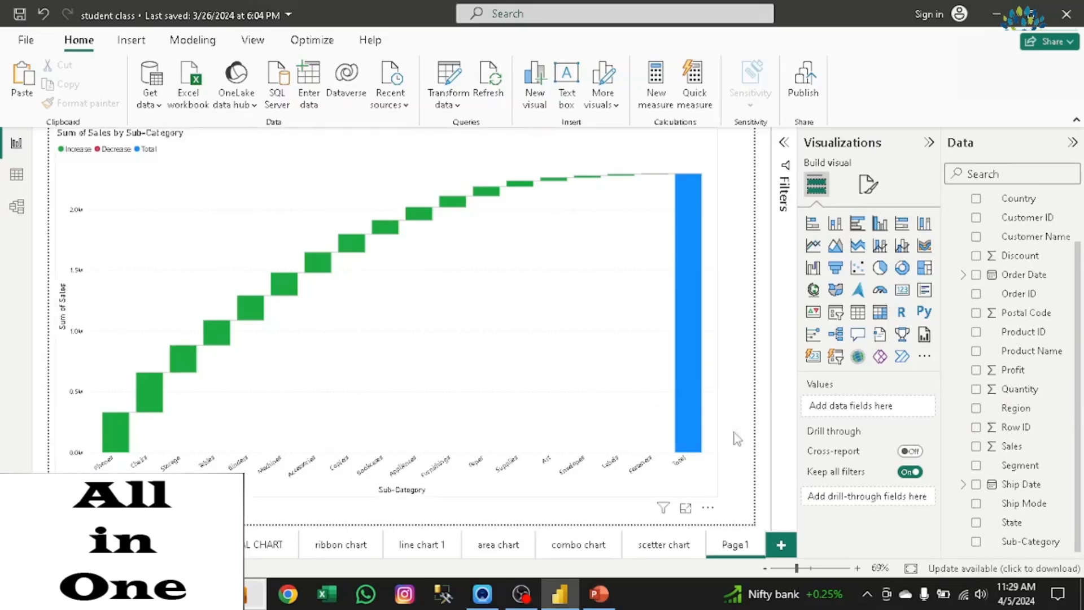
{"action": "left_click", "coordinate": [977, 447]}
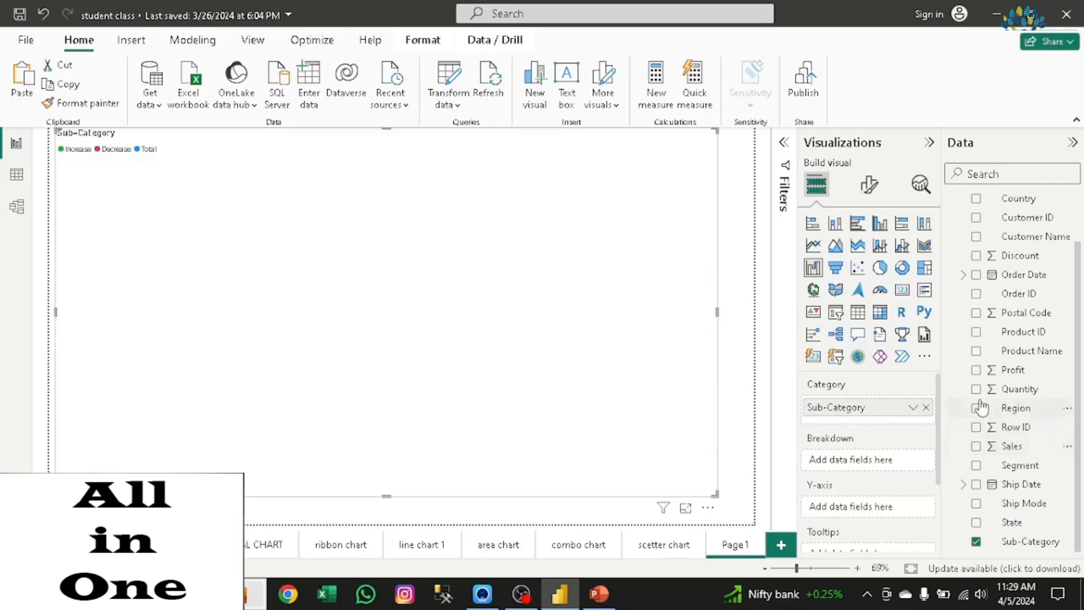
{"action": "left_click", "coordinate": [976, 371]}
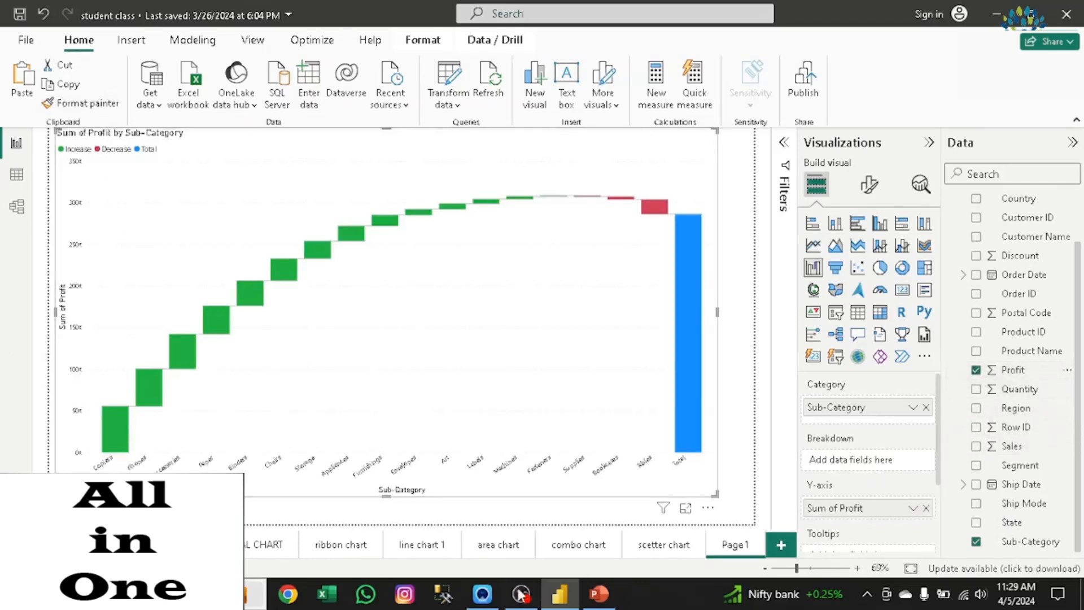
Step: Copy the formatting of the scatter chart on the "scetter chart" page onto the waterfall chart on Page 1
{"action": "left_click", "coordinate": [665, 547]}
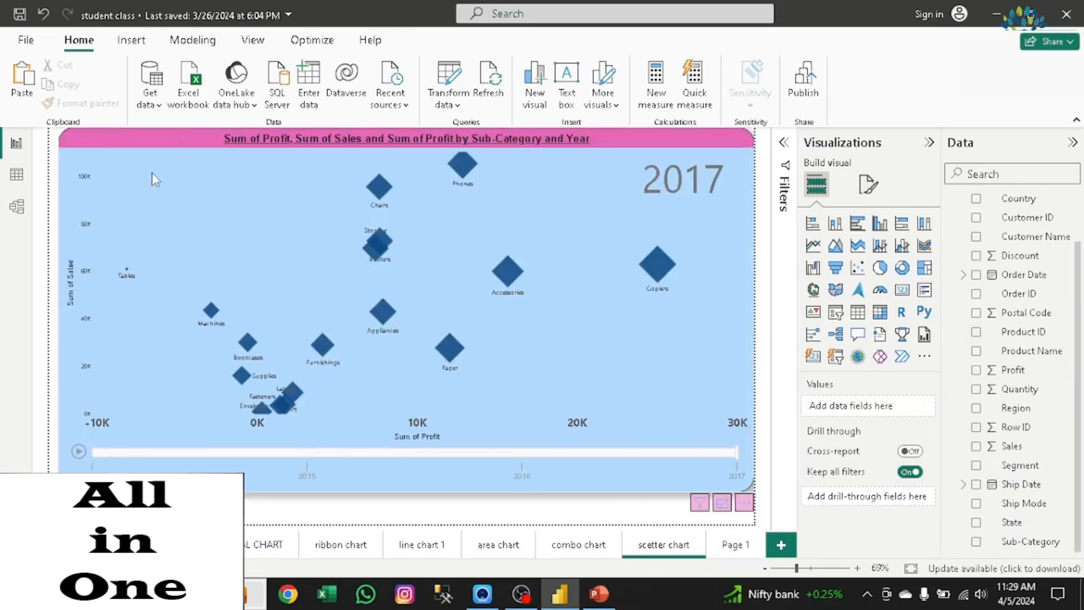
{"action": "left_click", "coordinate": [129, 169]}
{"action": "left_click", "coordinate": [84, 102]}
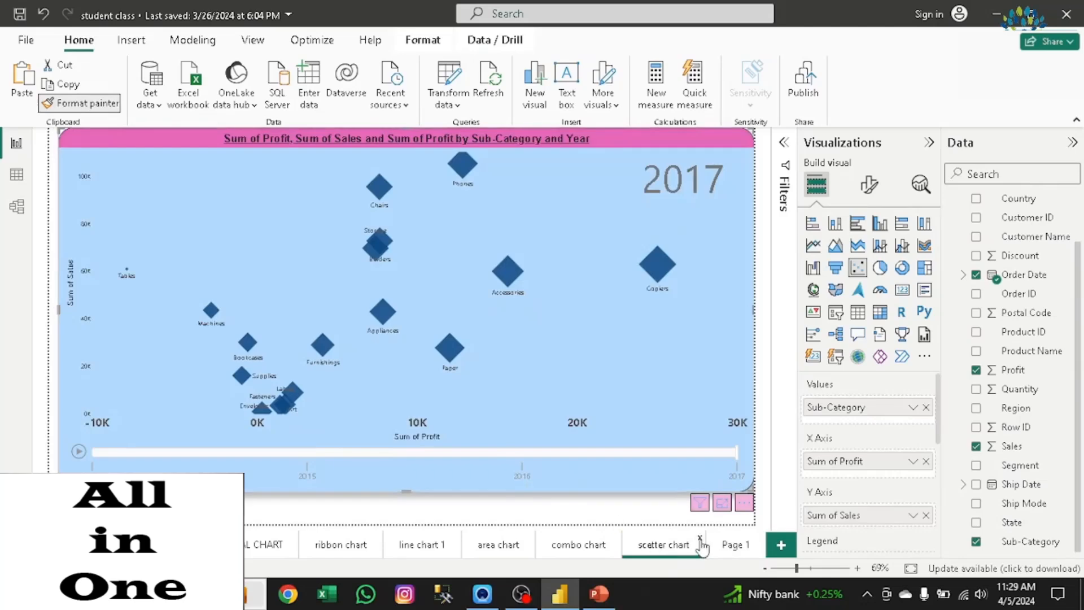
{"action": "left_click", "coordinate": [736, 546]}
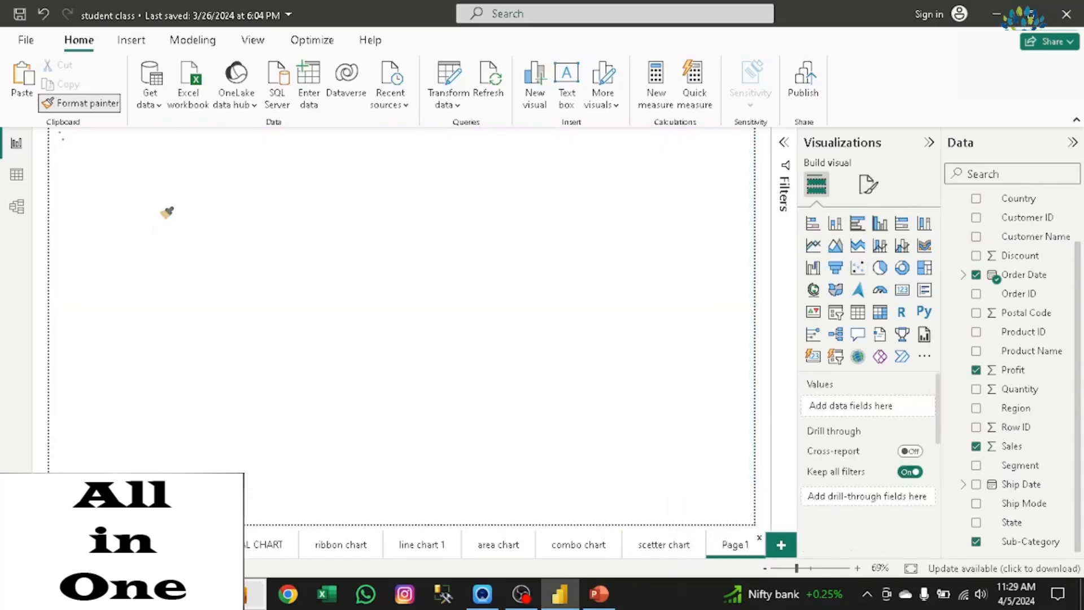
{"action": "left_click", "coordinate": [167, 213]}
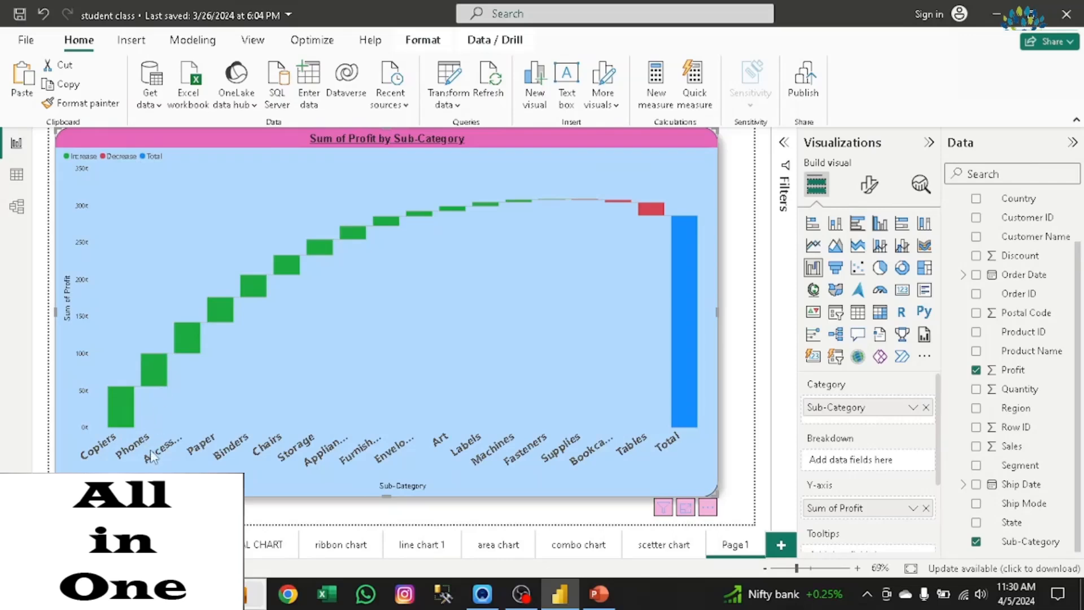
Step: Check the Tables profit in the waterfall chart's tooltip and compare it with the Tables marker in the scatter chart
{"action": "mouse_move", "coordinate": [161, 354]}
{"action": "mouse_move", "coordinate": [652, 212]}
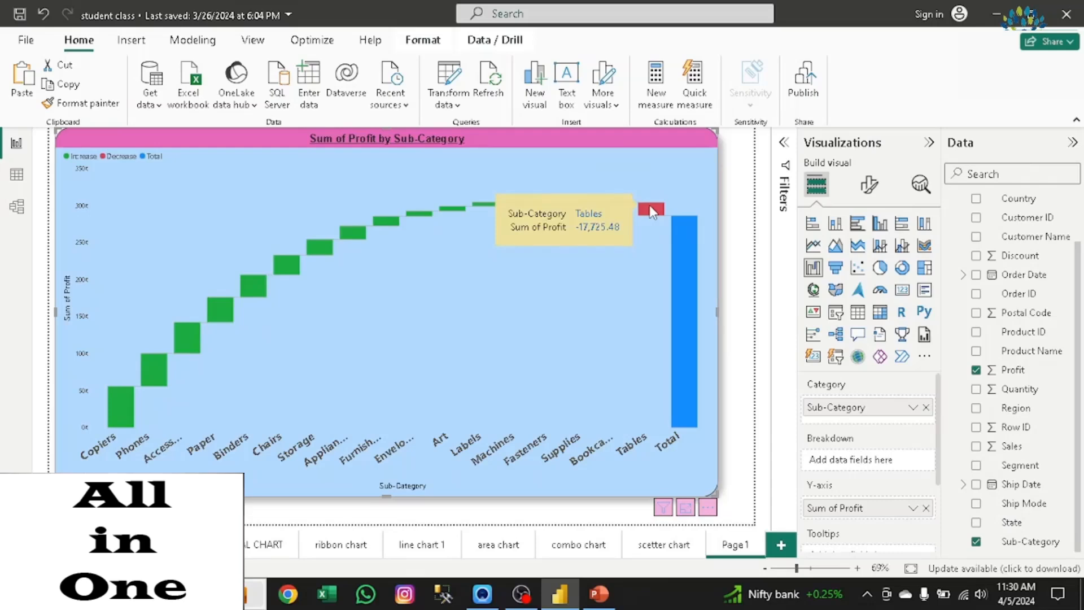
{"action": "left_click", "coordinate": [662, 547]}
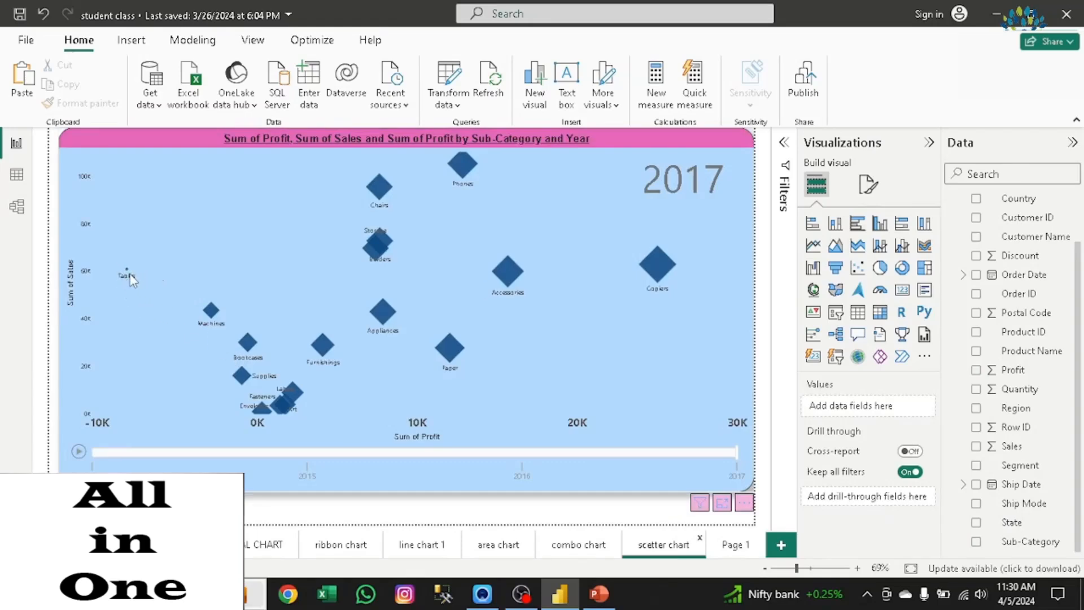
{"action": "left_click", "coordinate": [735, 547]}
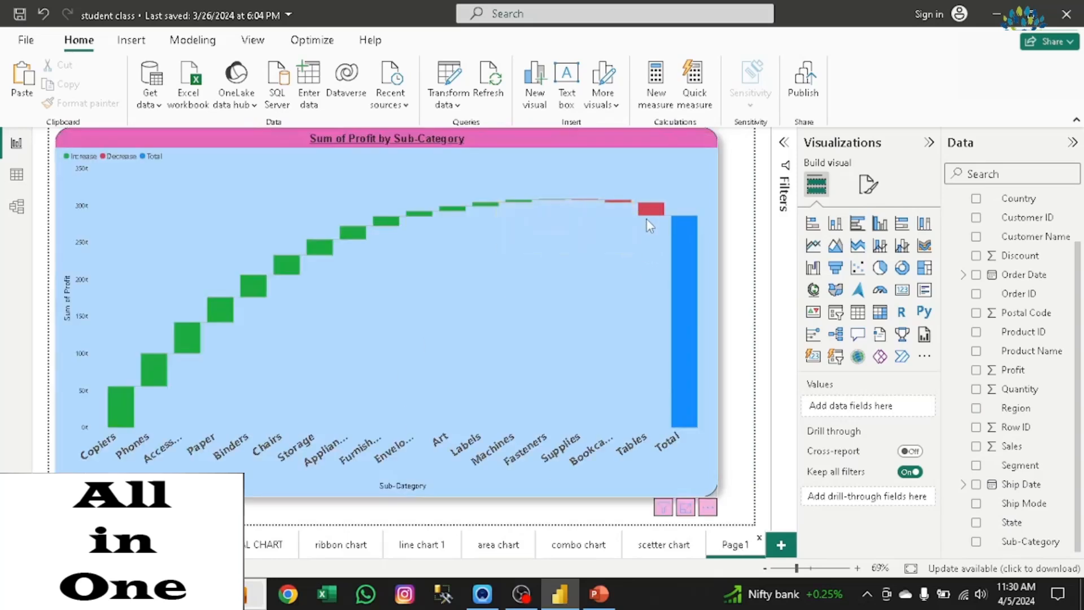
{"action": "mouse_move", "coordinate": [644, 220]}
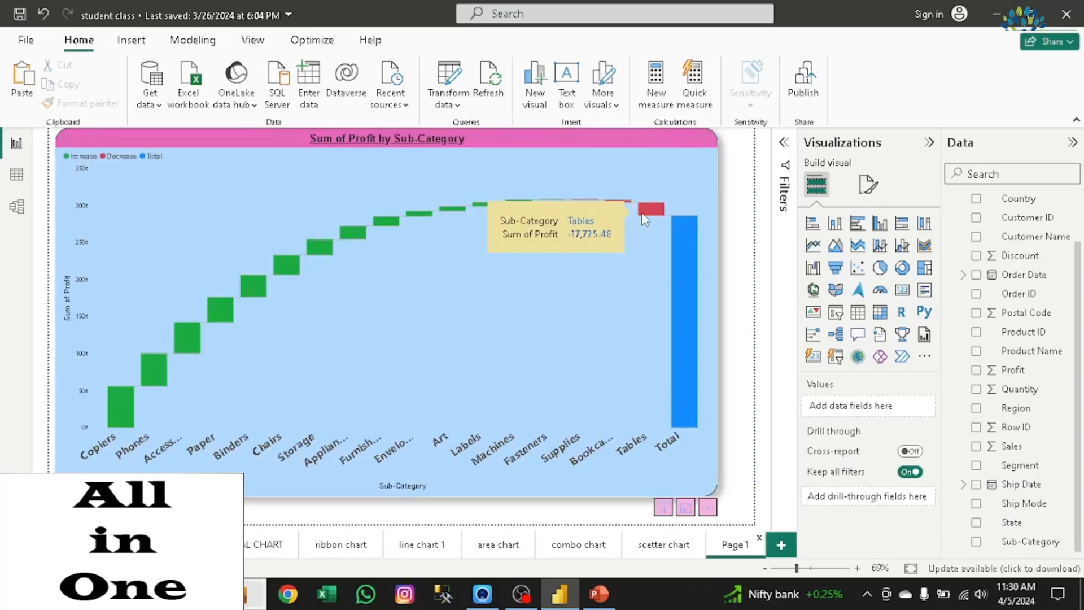
Step: Try Sales as the waterfall chart's breakdown field, view the resulting columns, and remove it again
{"action": "left_click", "coordinate": [467, 375]}
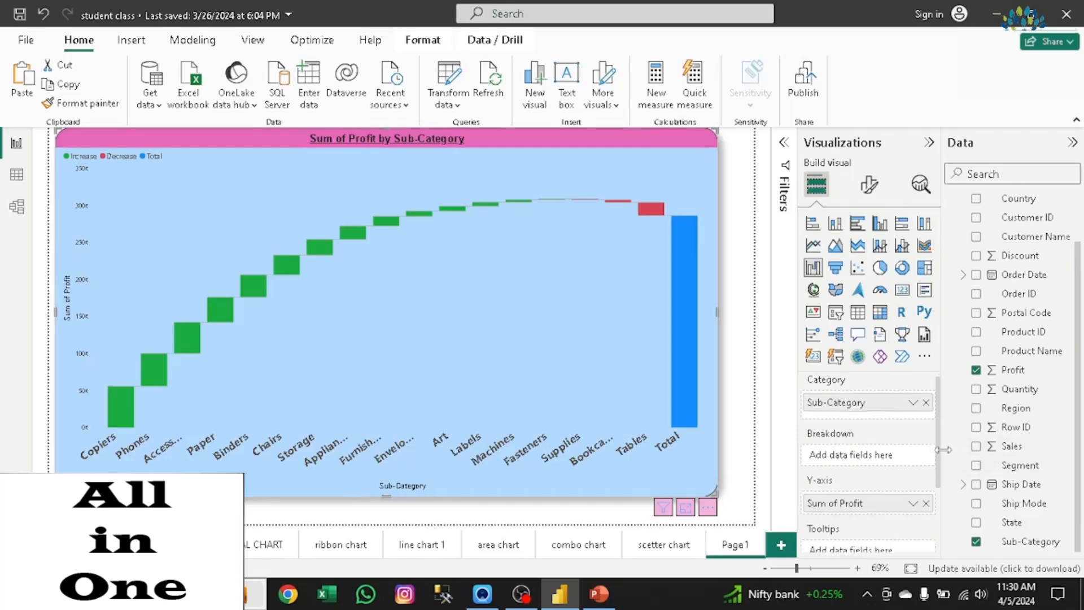
{"action": "scroll", "coordinate": [864, 429], "scroll_direction": "down", "scroll_amount": 1}
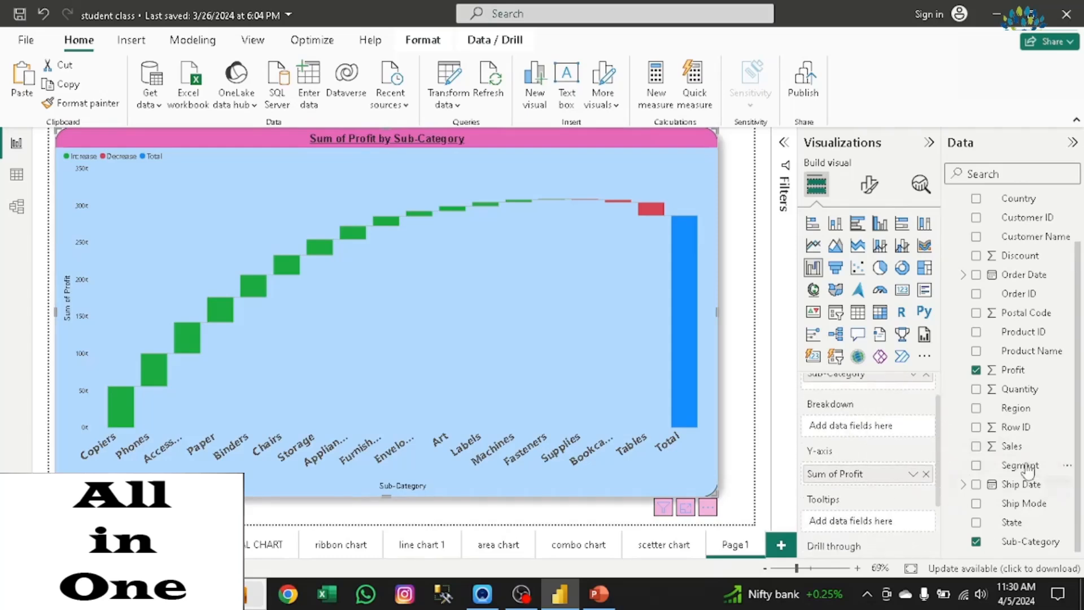
{"action": "left_click_drag", "start_coordinate": [995, 457], "coordinate": [836, 426]}
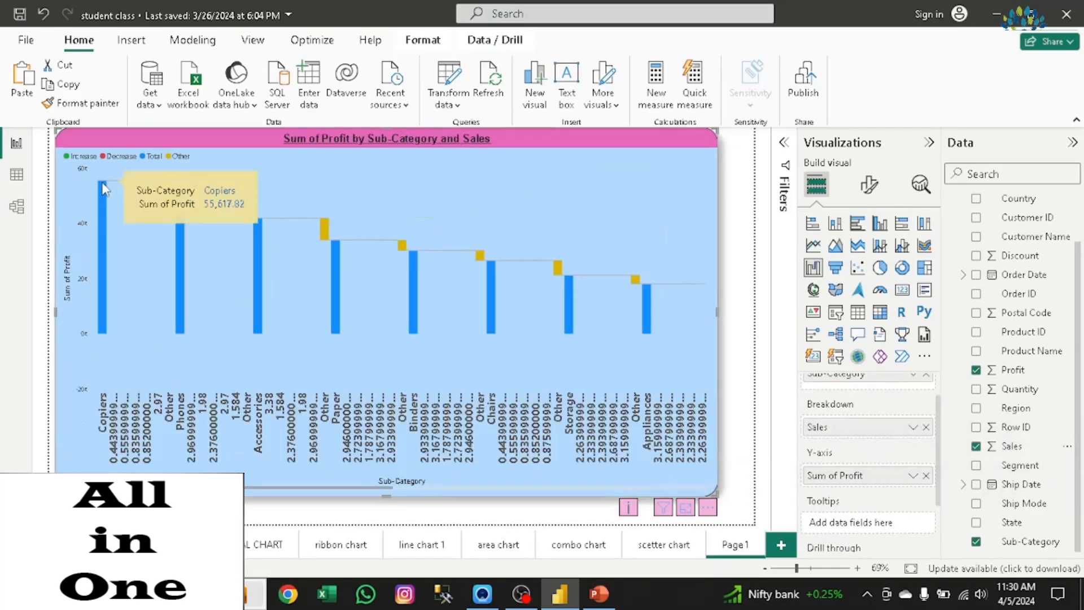
{"action": "mouse_move", "coordinate": [206, 209]}
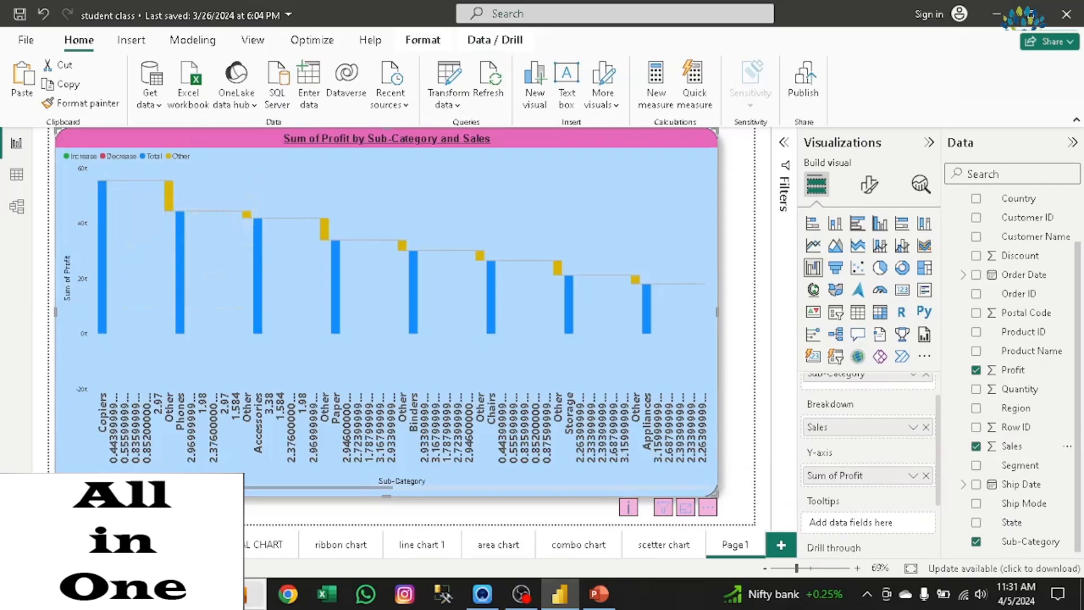
{"action": "left_click", "coordinate": [926, 427]}
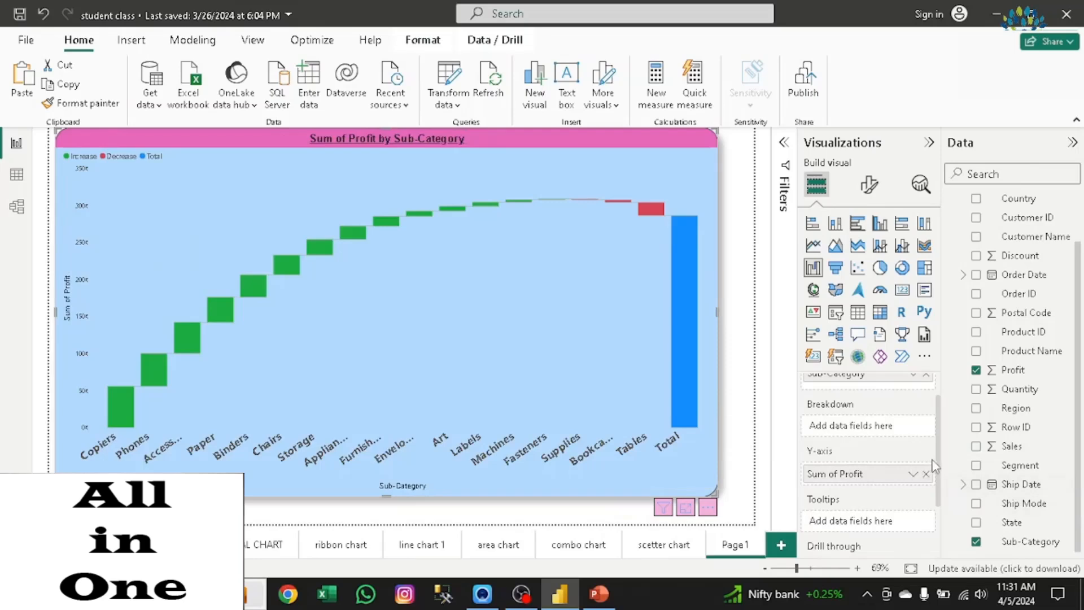
{"action": "scroll", "coordinate": [940, 456], "scroll_direction": "down", "scroll_amount": 2}
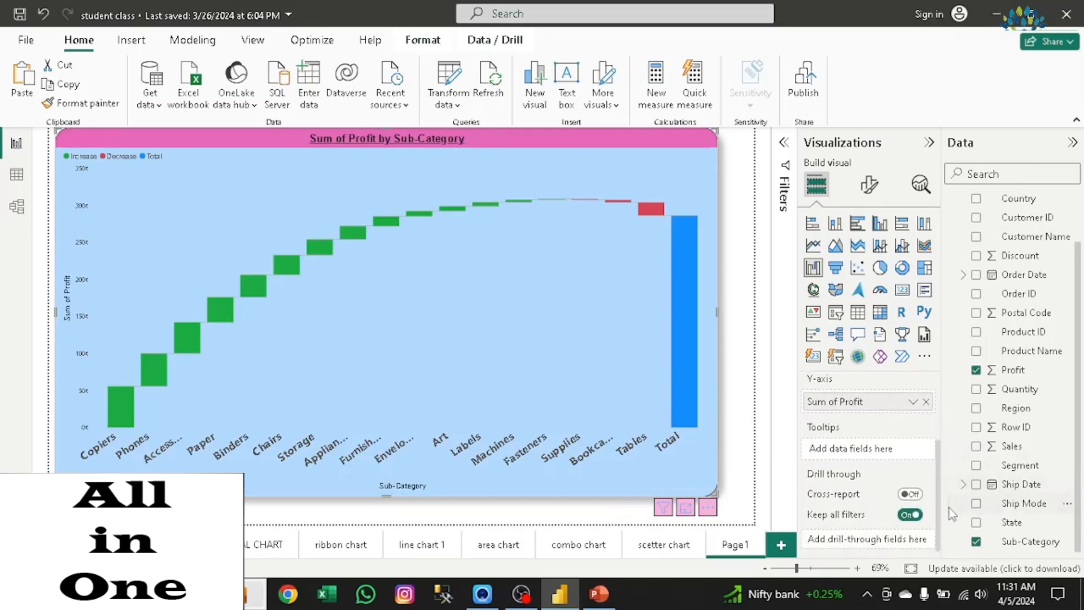
{"action": "scroll", "coordinate": [904, 452], "scroll_direction": "up", "scroll_amount": 3}
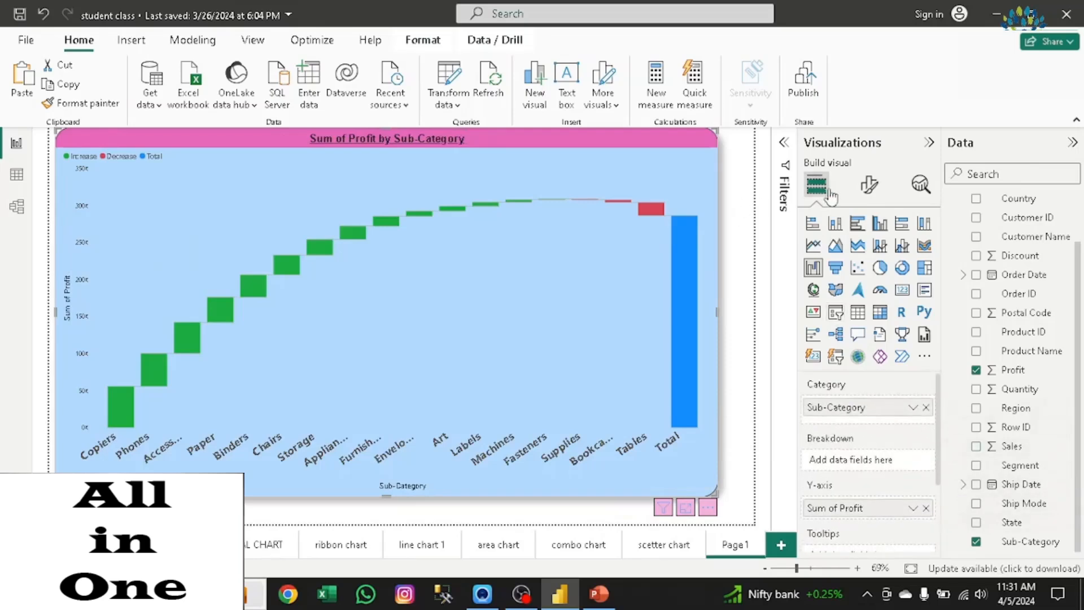
Step: Set the waterfall chart's Increase column color to dark purple
{"action": "left_click", "coordinate": [864, 191]}
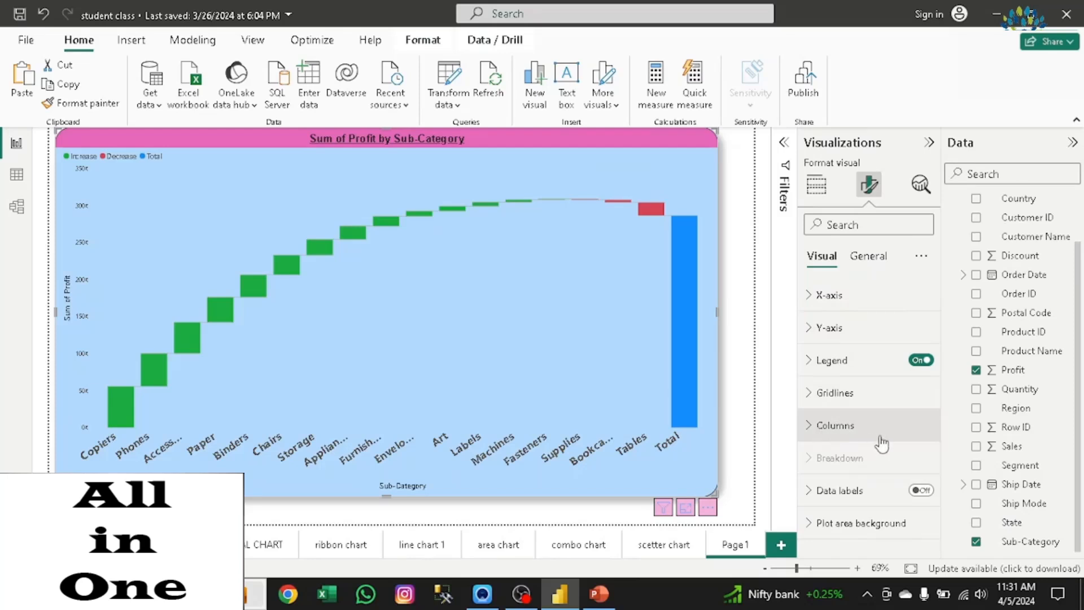
{"action": "left_click", "coordinate": [820, 434]}
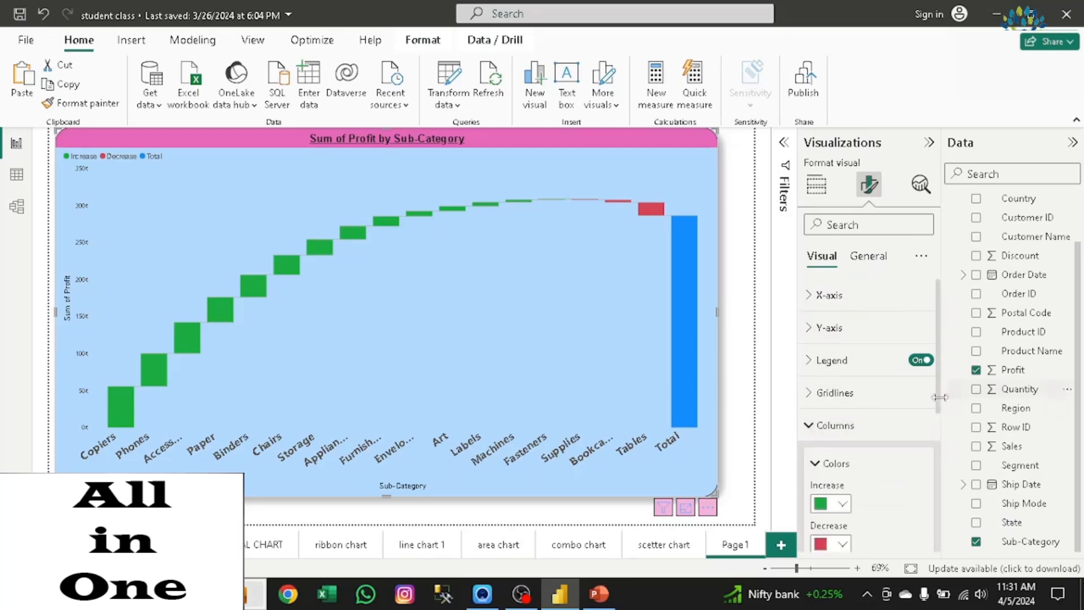
{"action": "scroll", "coordinate": [929, 423], "scroll_direction": "down", "scroll_amount": 2}
{"action": "scroll", "coordinate": [903, 429], "scroll_direction": "down", "scroll_amount": 1}
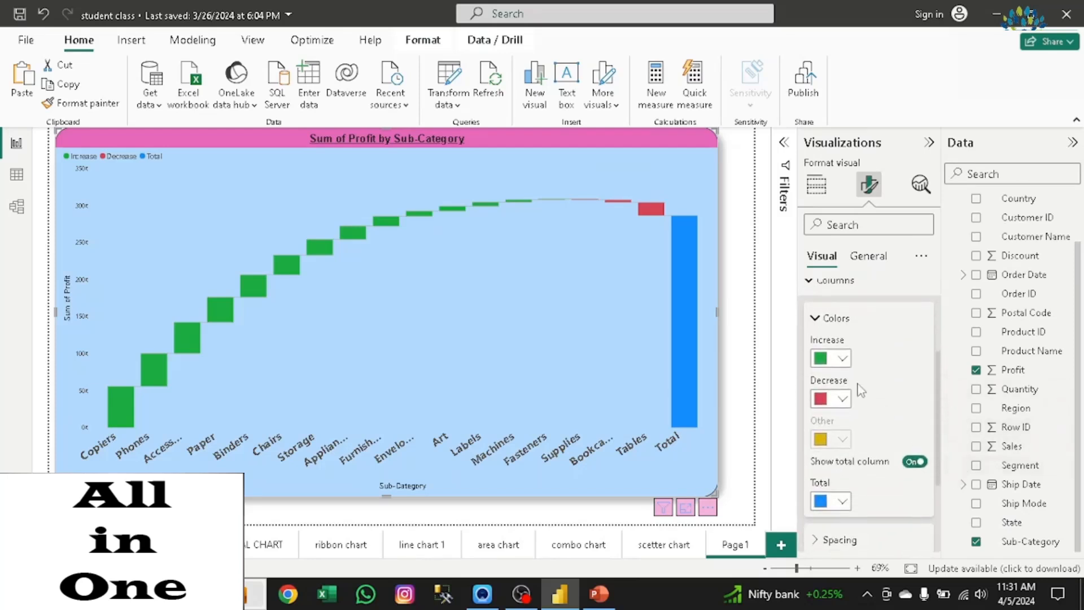
{"action": "left_click", "coordinate": [841, 361]}
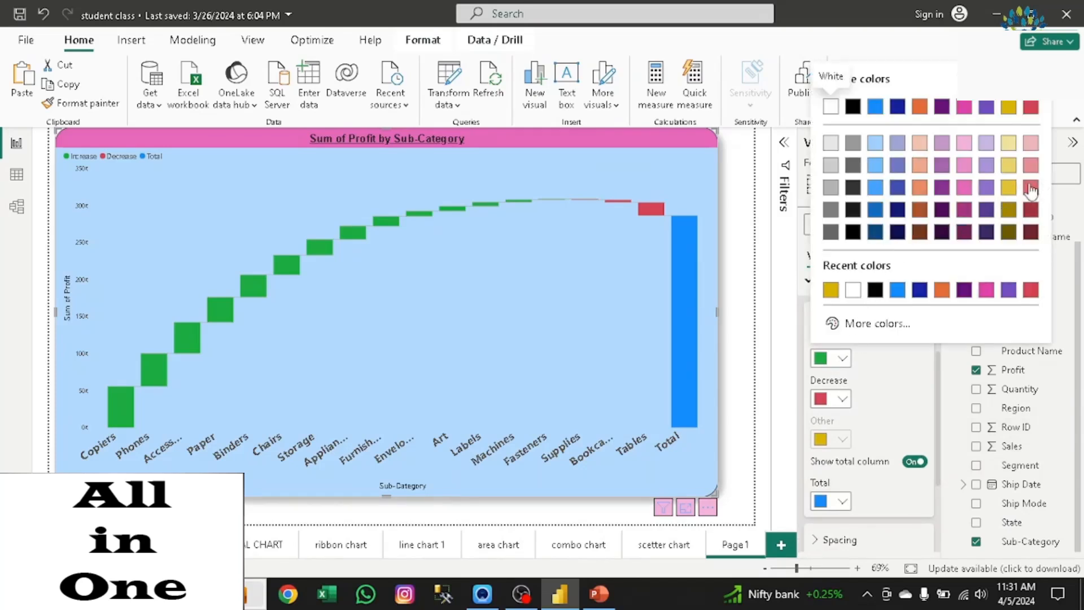
{"action": "left_click", "coordinate": [986, 211]}
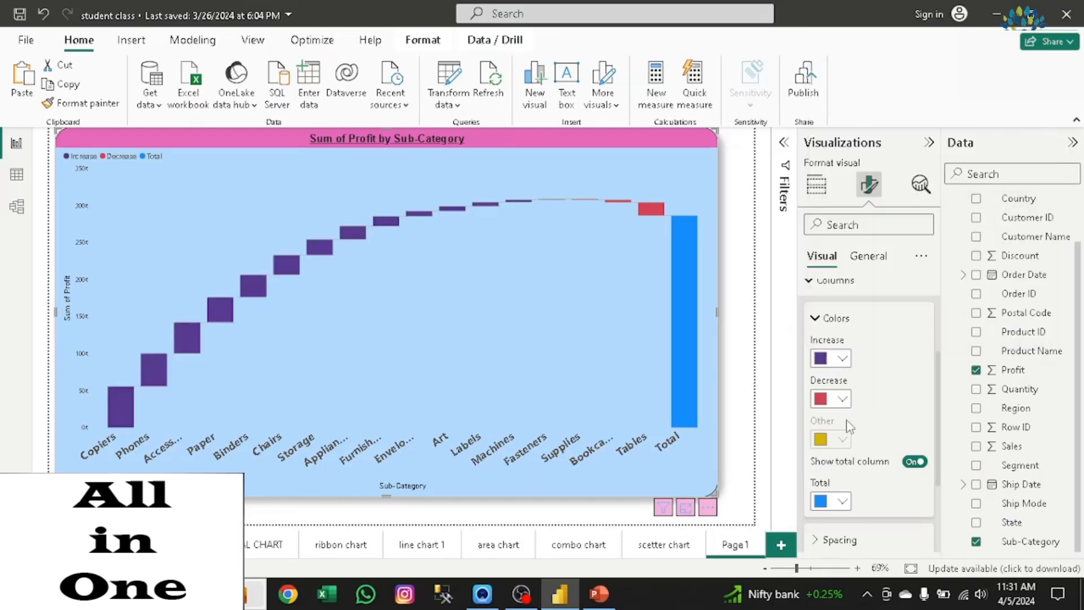
Step: Set the waterfall chart's Decrease column color to gold and its Total column color to dark magenta
{"action": "left_click", "coordinate": [849, 399]}
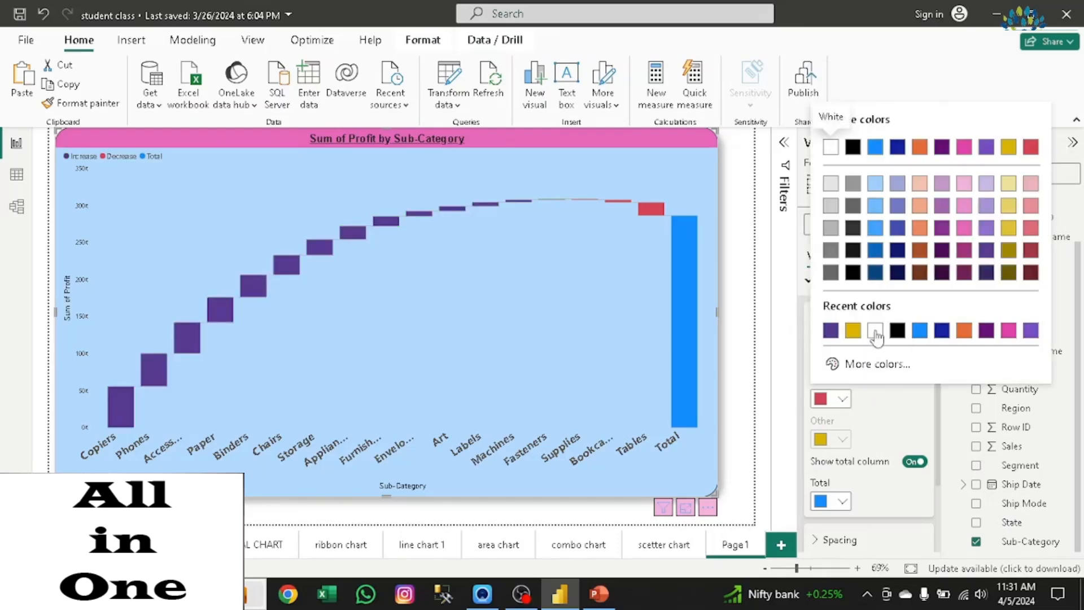
{"action": "left_click", "coordinate": [853, 330]}
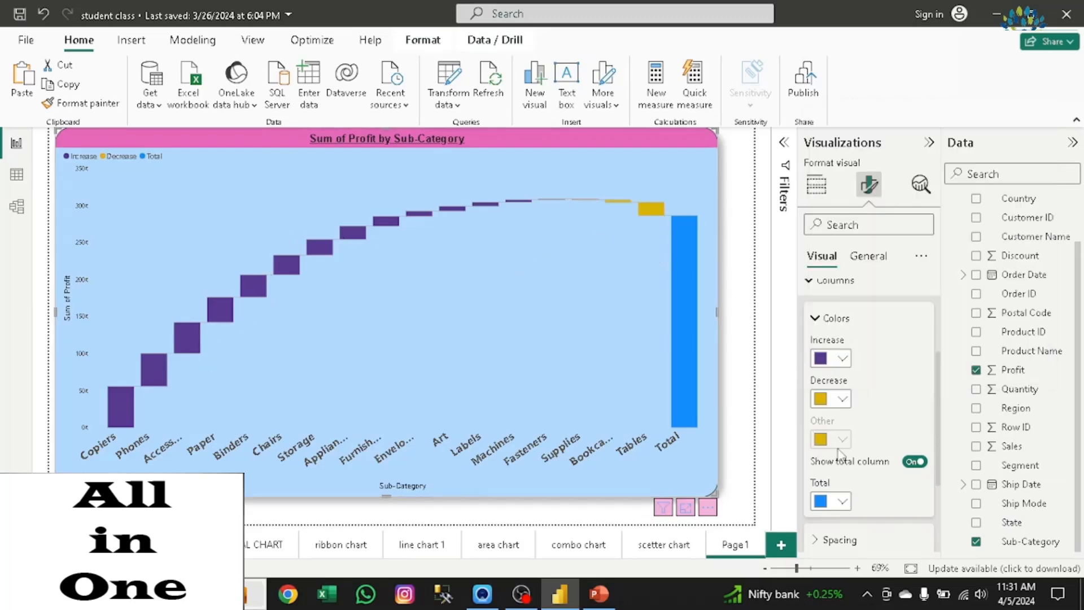
{"action": "left_click", "coordinate": [843, 508]}
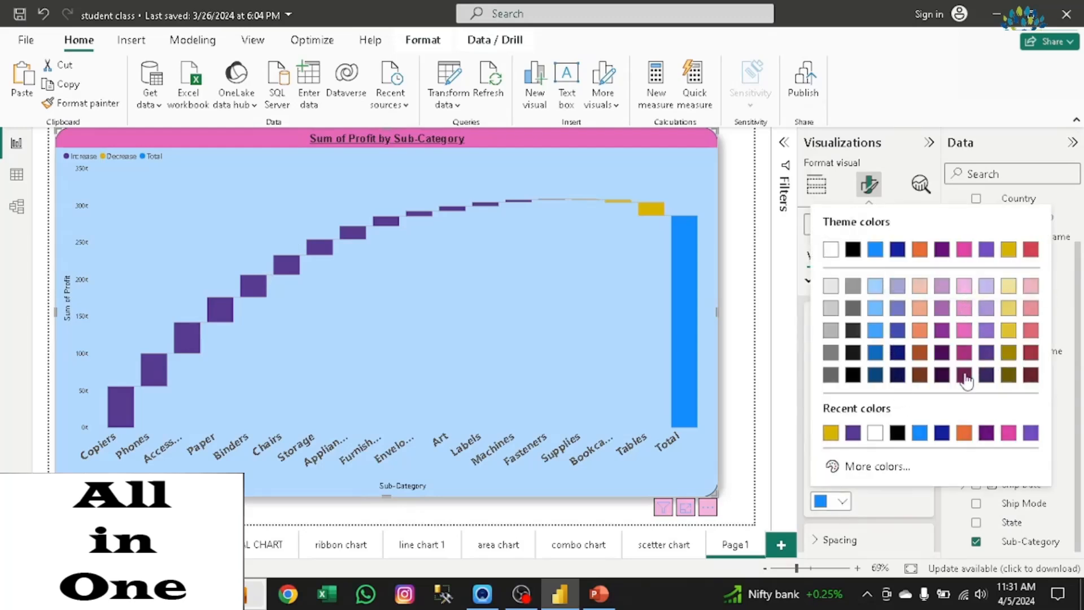
{"action": "left_click", "coordinate": [964, 376]}
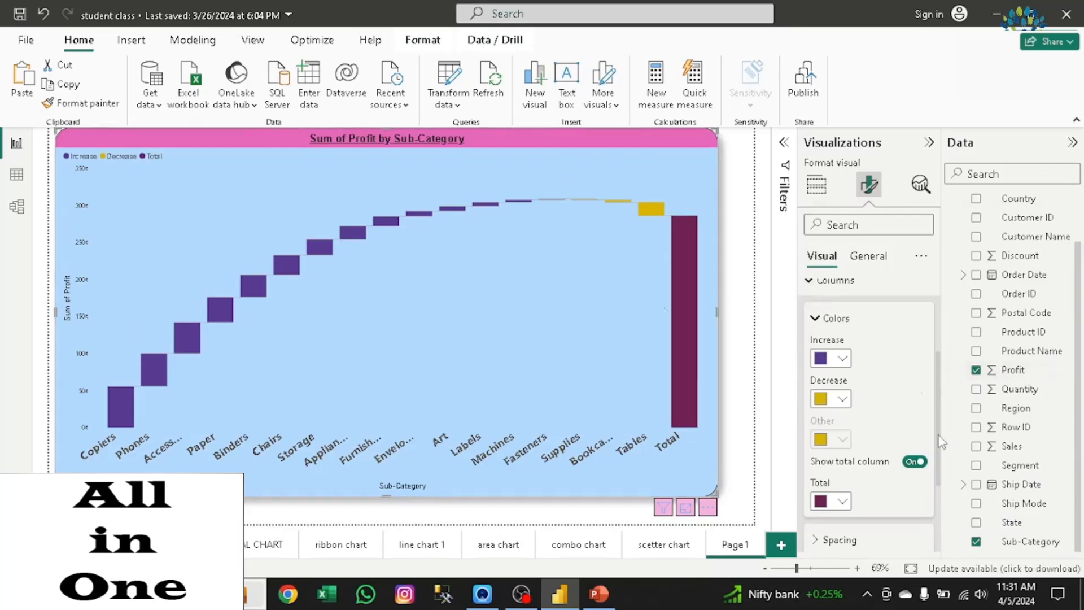
{"action": "scroll", "coordinate": [914, 429], "scroll_direction": "up", "scroll_amount": 3}
{"action": "left_click", "coordinate": [818, 361]}
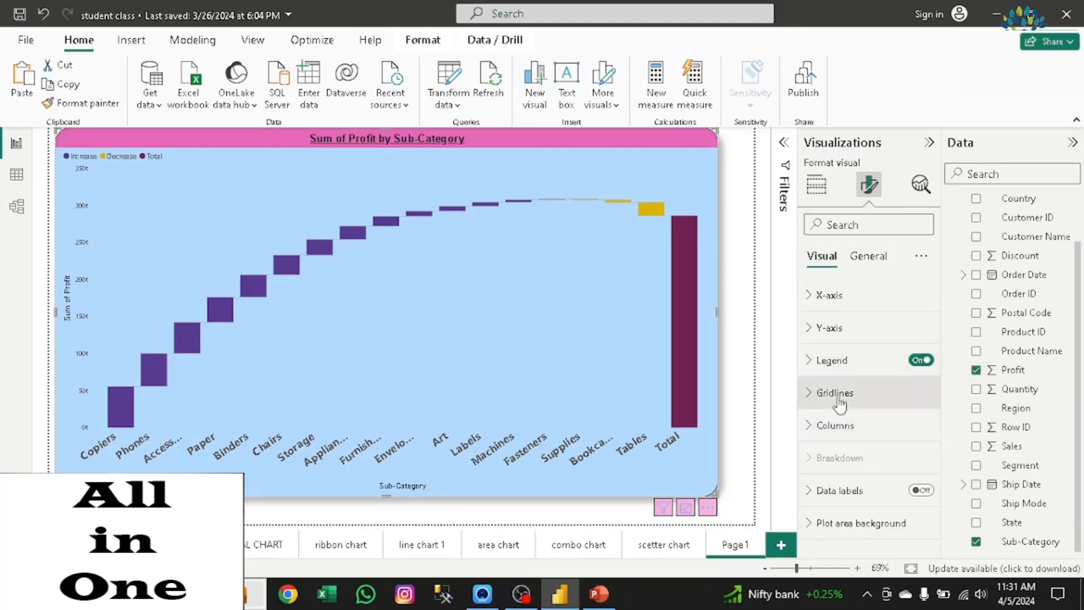
Step: Try showing horizontal gridlines and hiding the legend on the waterfall chart, reverting each change
{"action": "left_click", "coordinate": [878, 402]}
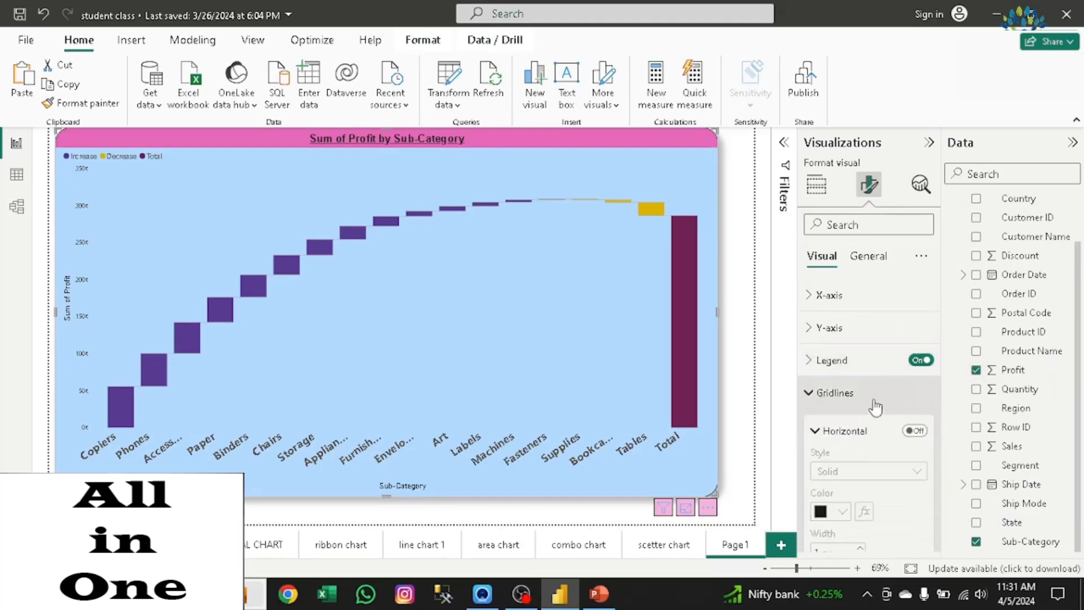
{"action": "left_click", "coordinate": [916, 431]}
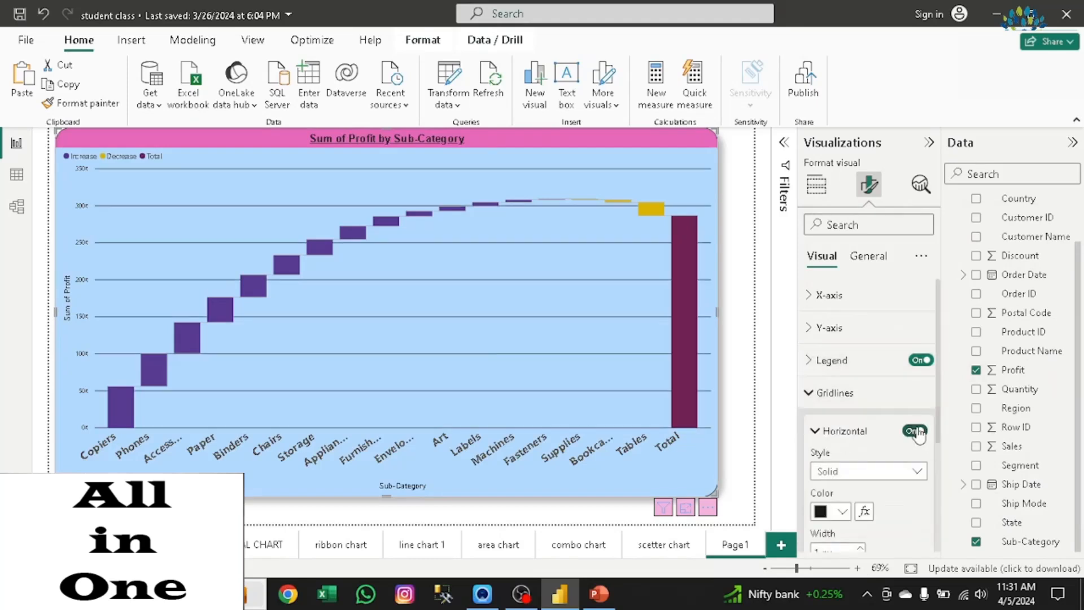
{"action": "left_click", "coordinate": [915, 431]}
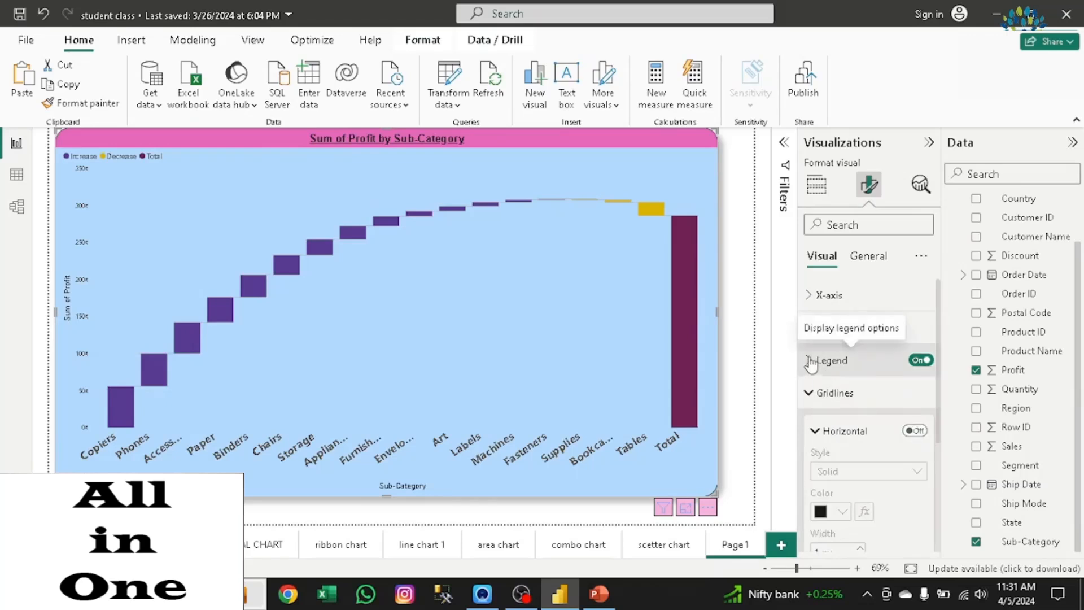
{"action": "left_click", "coordinate": [926, 362]}
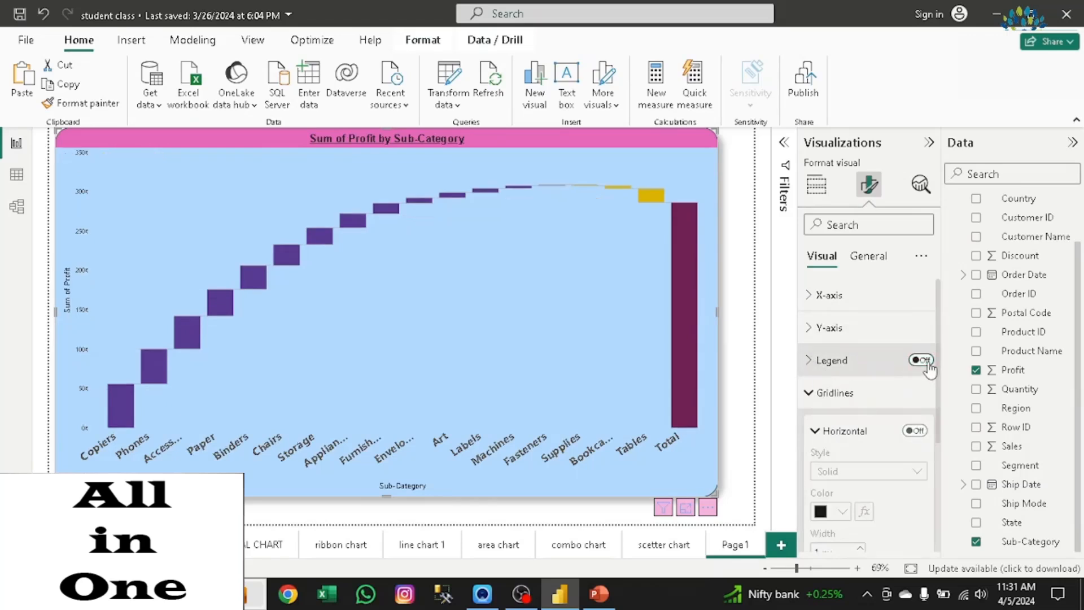
{"action": "left_click", "coordinate": [927, 364]}
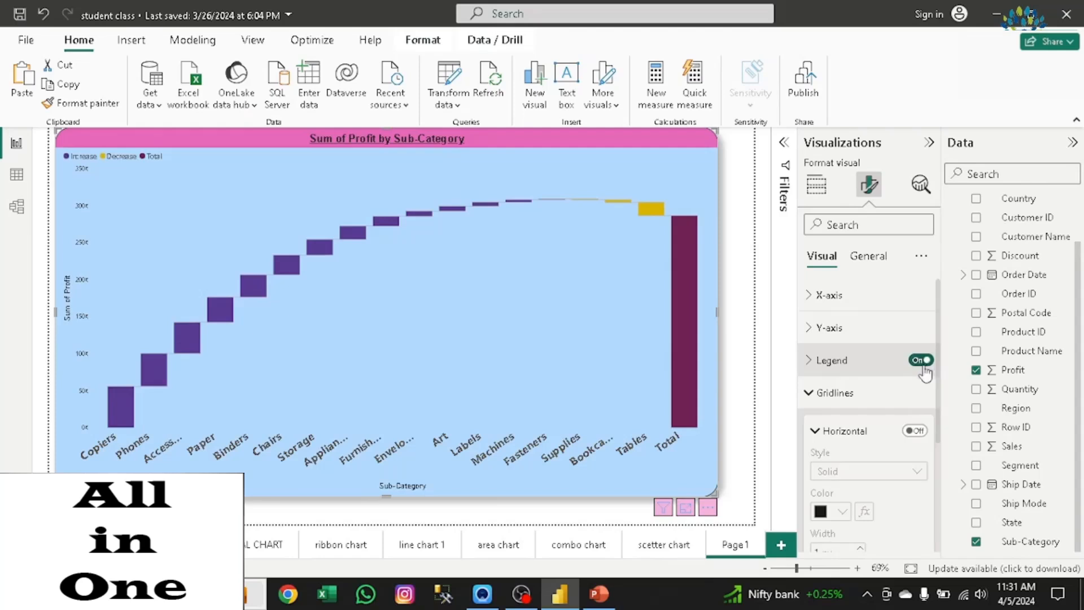
{"action": "left_click", "coordinate": [811, 392]}
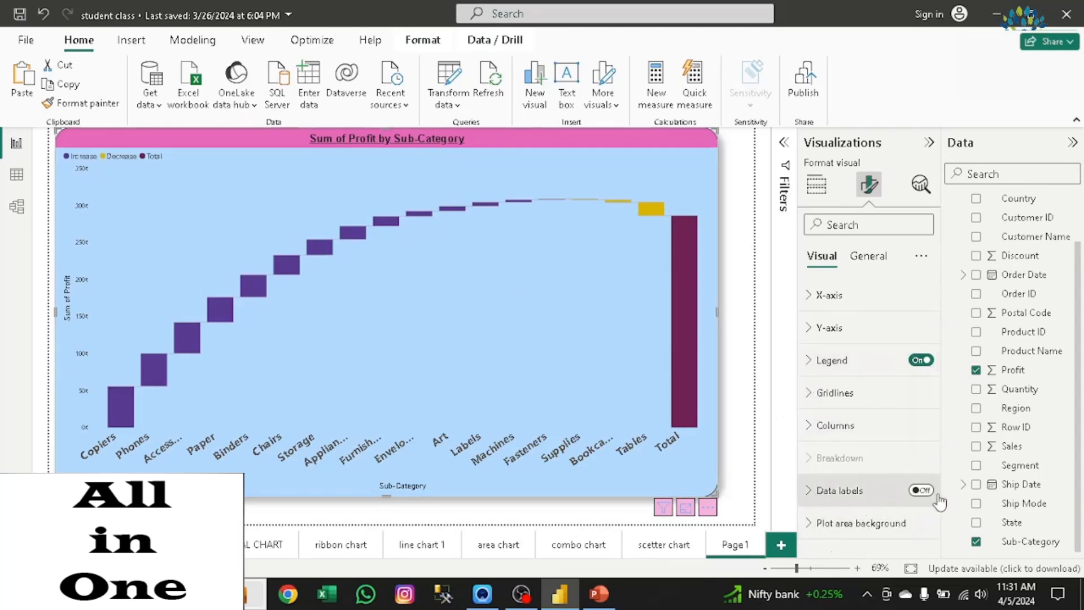
Step: Turn on the waterfall chart's data labels and set their orientation to Vertical
{"action": "left_click", "coordinate": [921, 492]}
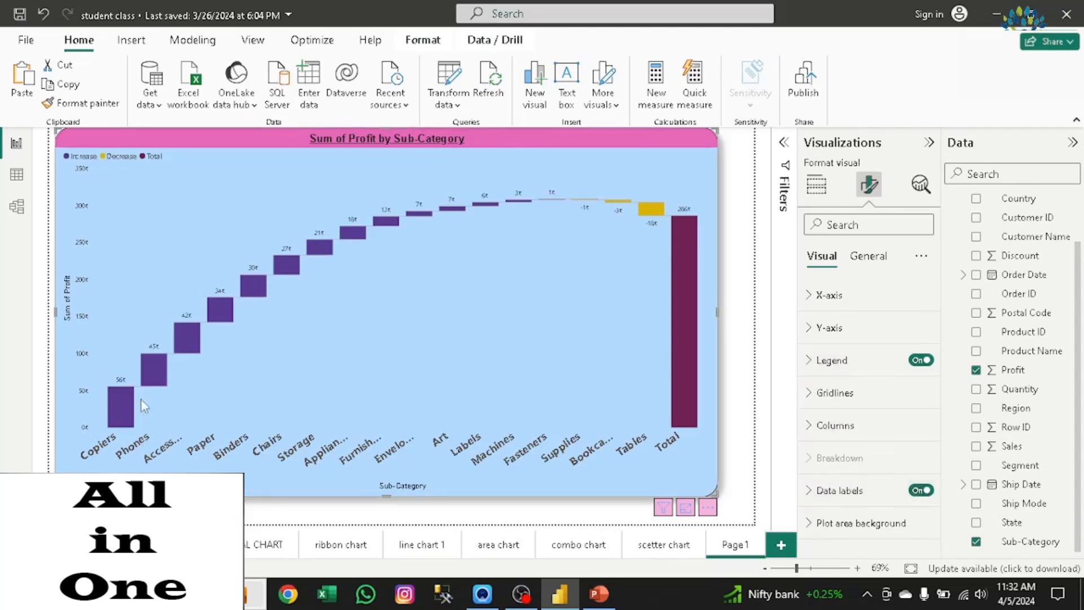
{"action": "left_click", "coordinate": [828, 491]}
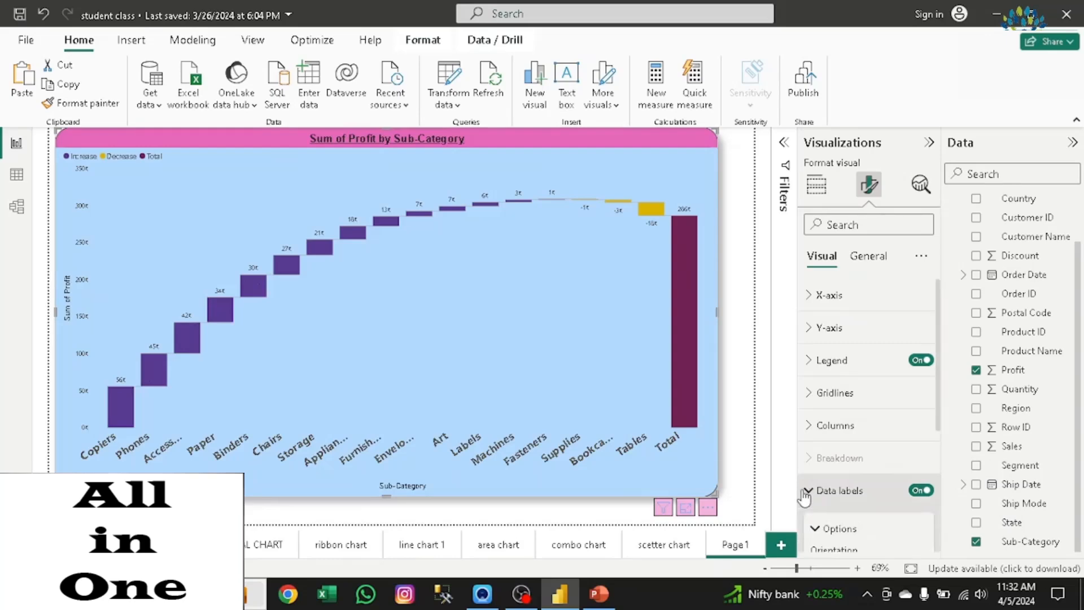
{"action": "left_click_drag", "start_coordinate": [941, 404], "coordinate": [949, 512]}
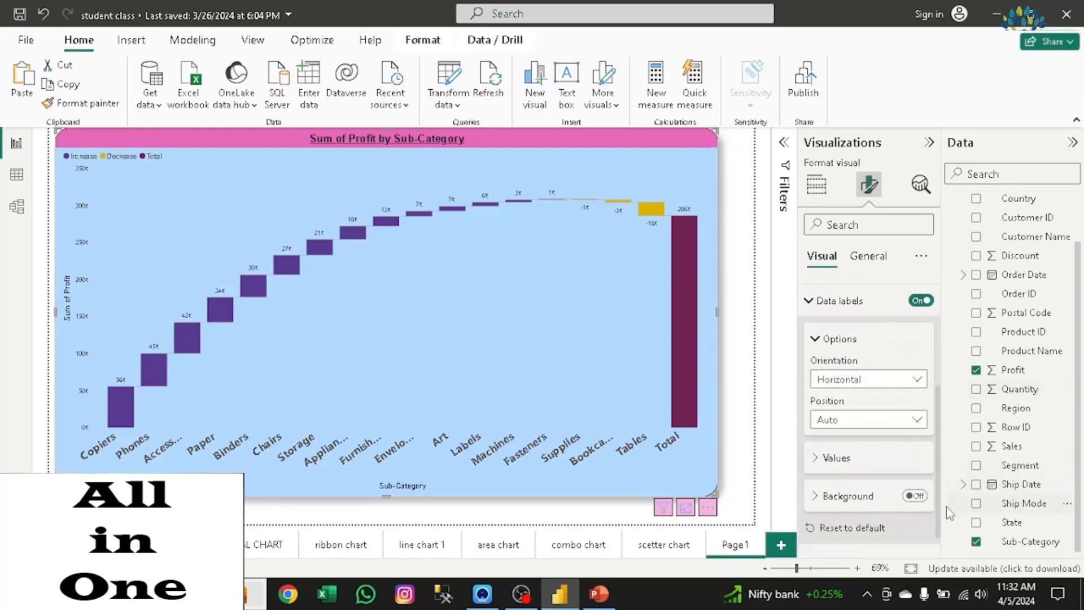
{"action": "left_click", "coordinate": [868, 386]}
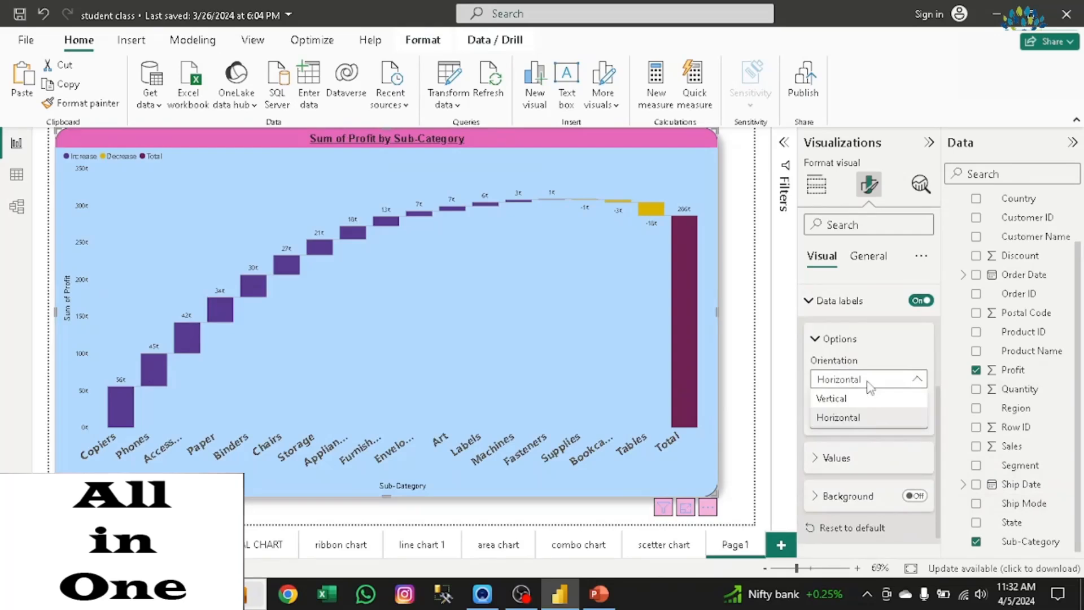
{"action": "left_click", "coordinate": [854, 415]}
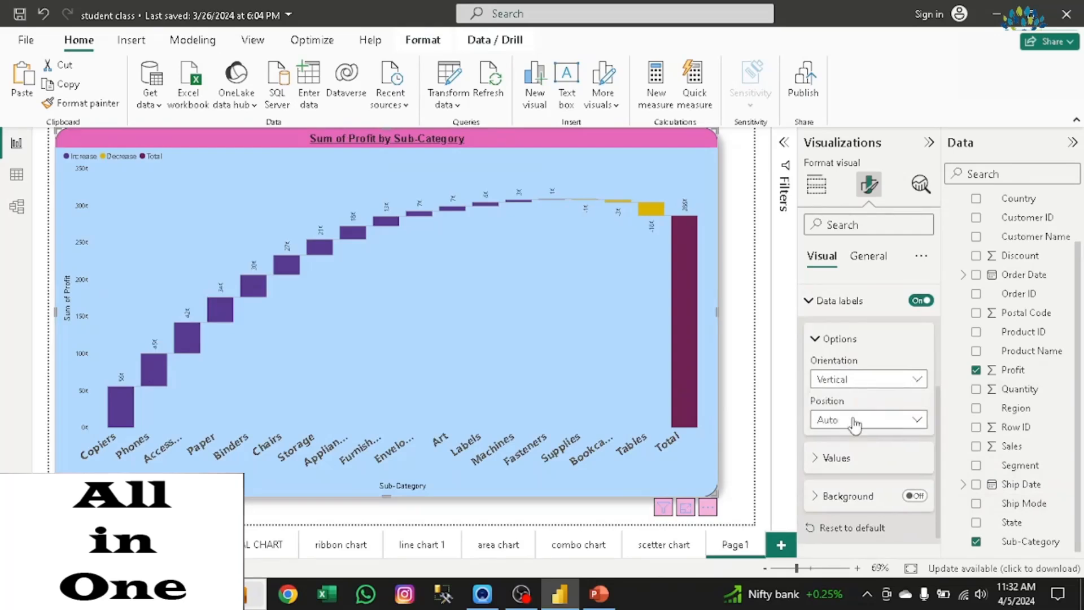
{"action": "left_click", "coordinate": [856, 423]}
{"action": "left_click", "coordinate": [854, 423]}
Step: Format the data label values in Segoe UI Bold, size 12, with bold applied
{"action": "left_click", "coordinate": [814, 461]}
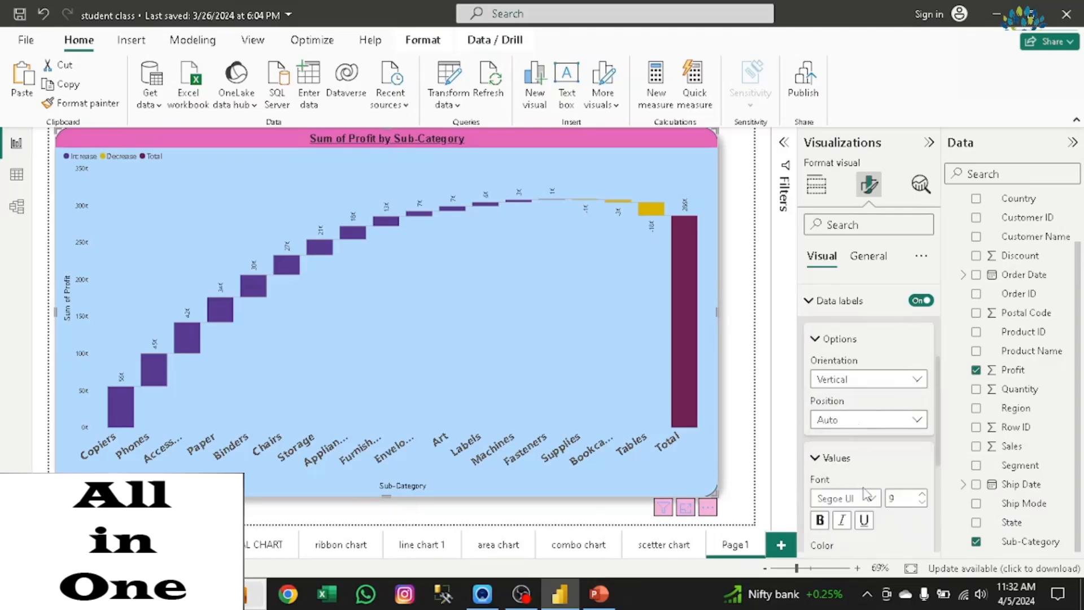
{"action": "left_click", "coordinate": [870, 498]}
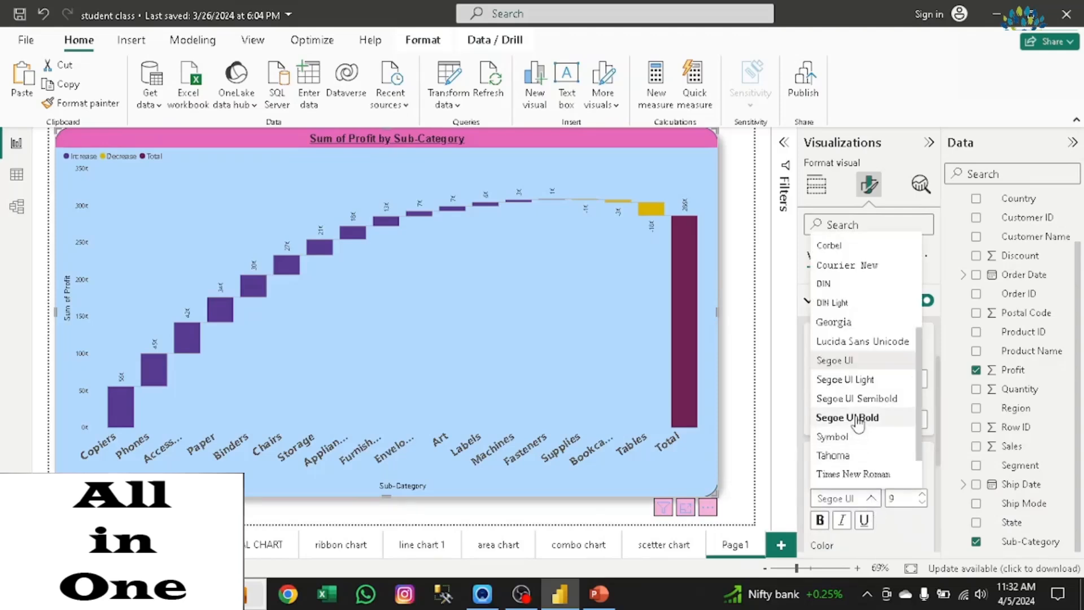
{"action": "left_click", "coordinate": [846, 417]}
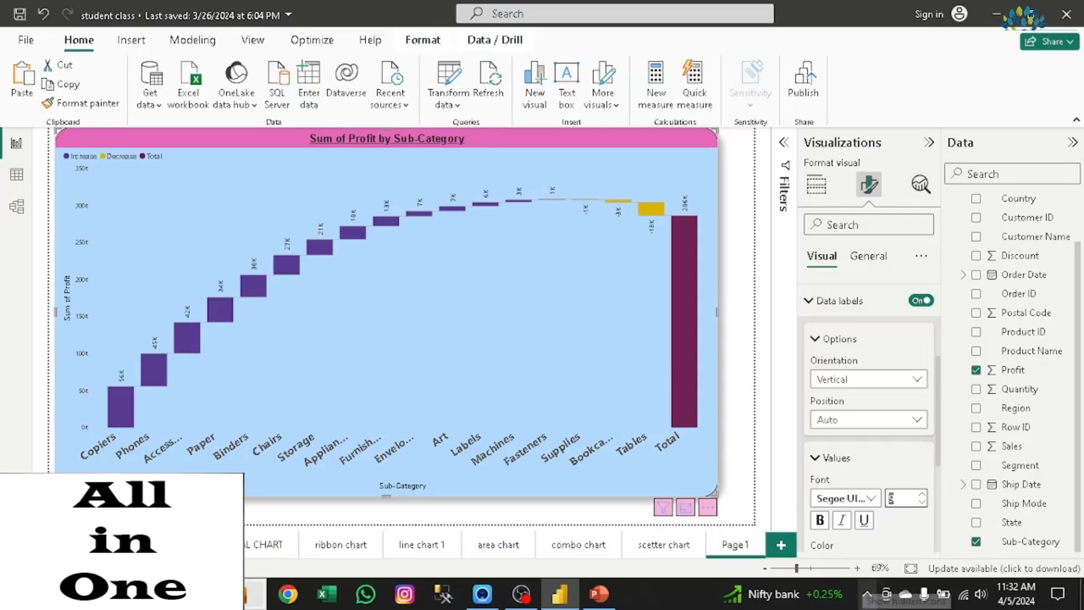
{"action": "type", "text": "45"}
{"action": "key", "text": "Return"}
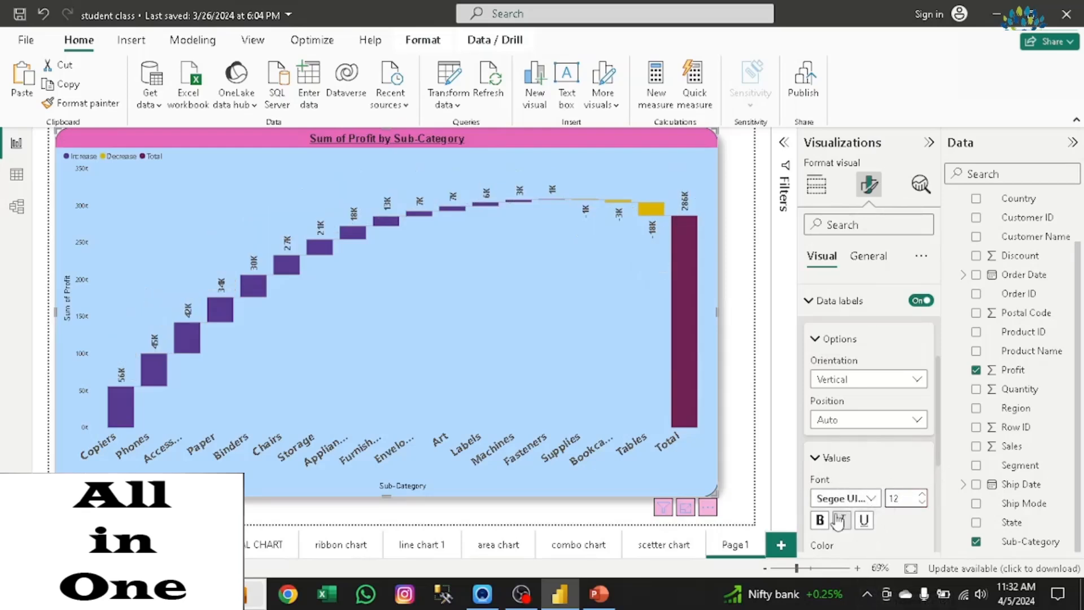
{"action": "left_click", "coordinate": [824, 525]}
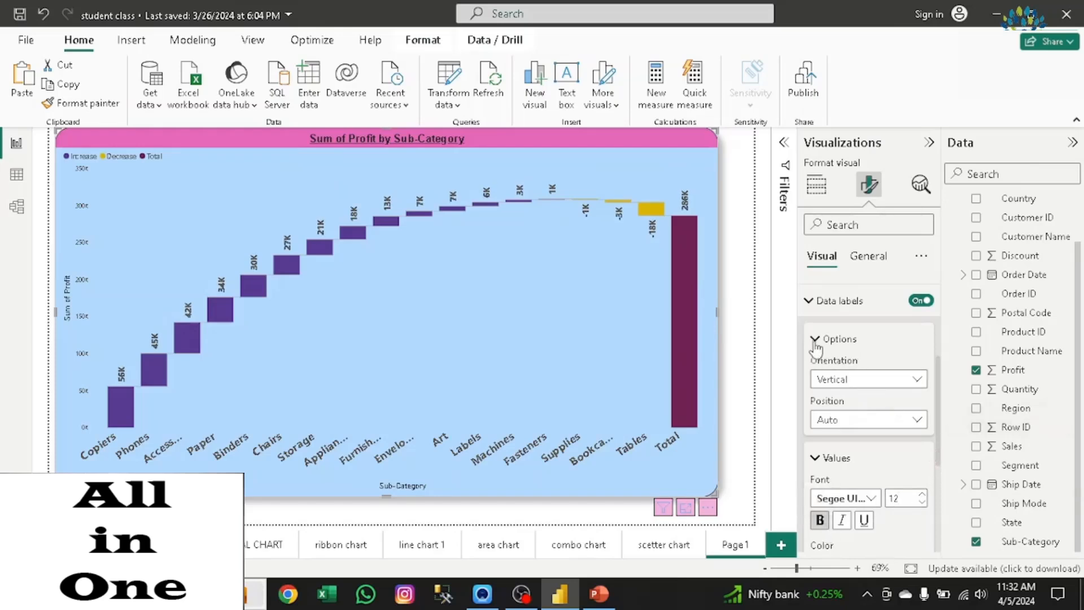
{"action": "left_click", "coordinate": [815, 341]}
{"action": "left_click", "coordinate": [813, 299]}
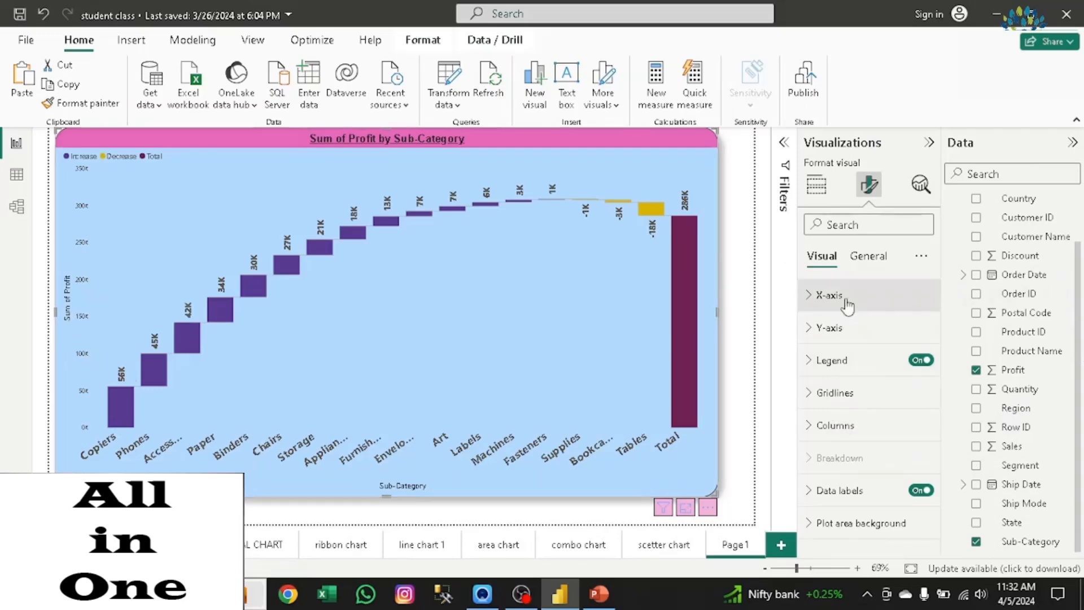
{"action": "left_click", "coordinate": [885, 259]}
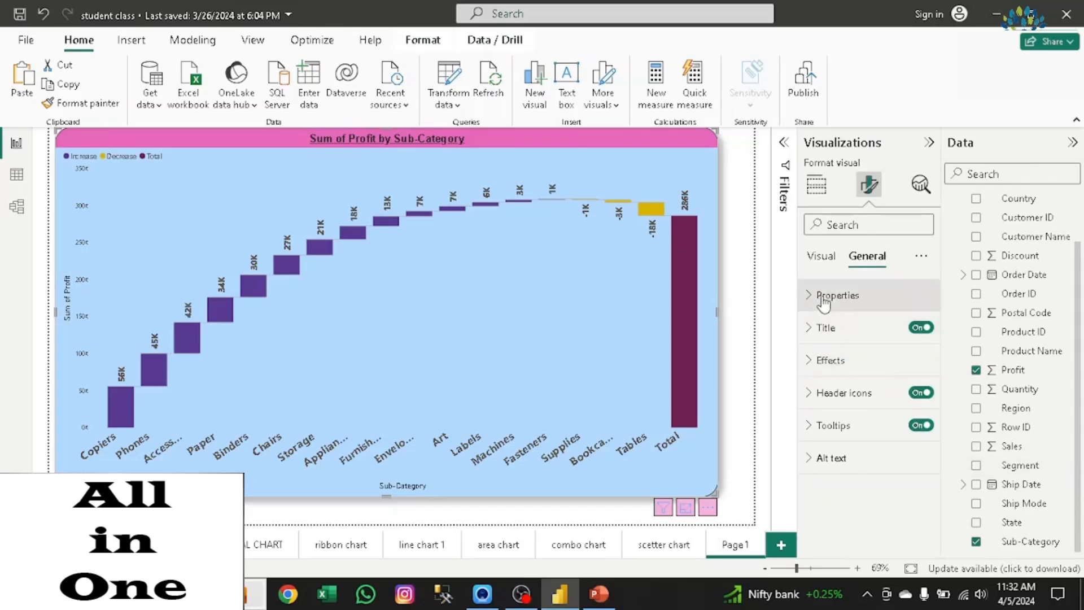
{"action": "left_click", "coordinate": [824, 302]}
{"action": "left_click", "coordinate": [823, 300]}
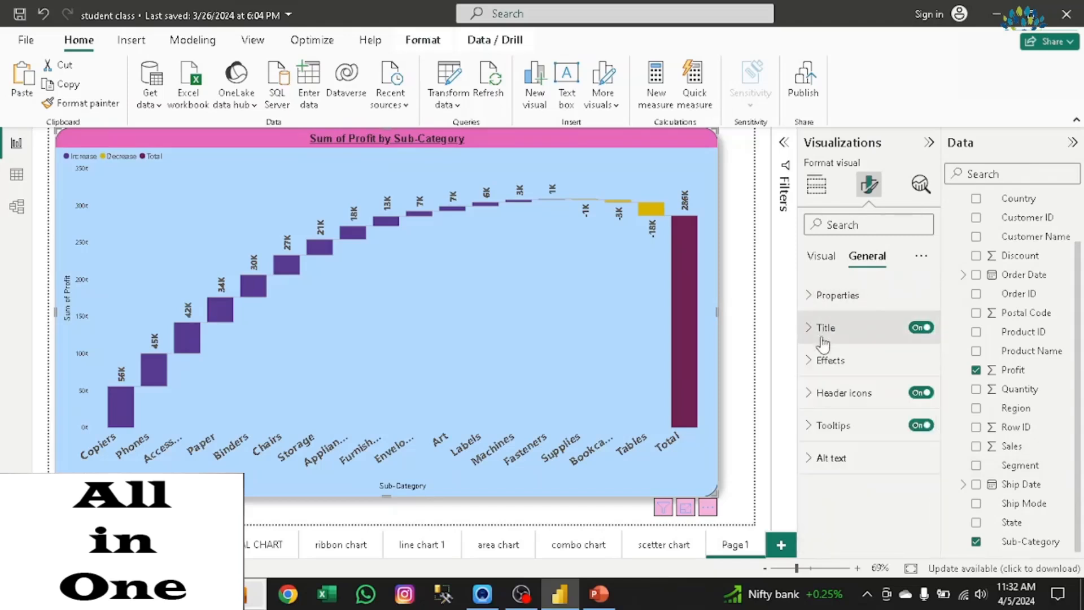
{"action": "left_click", "coordinate": [812, 366]}
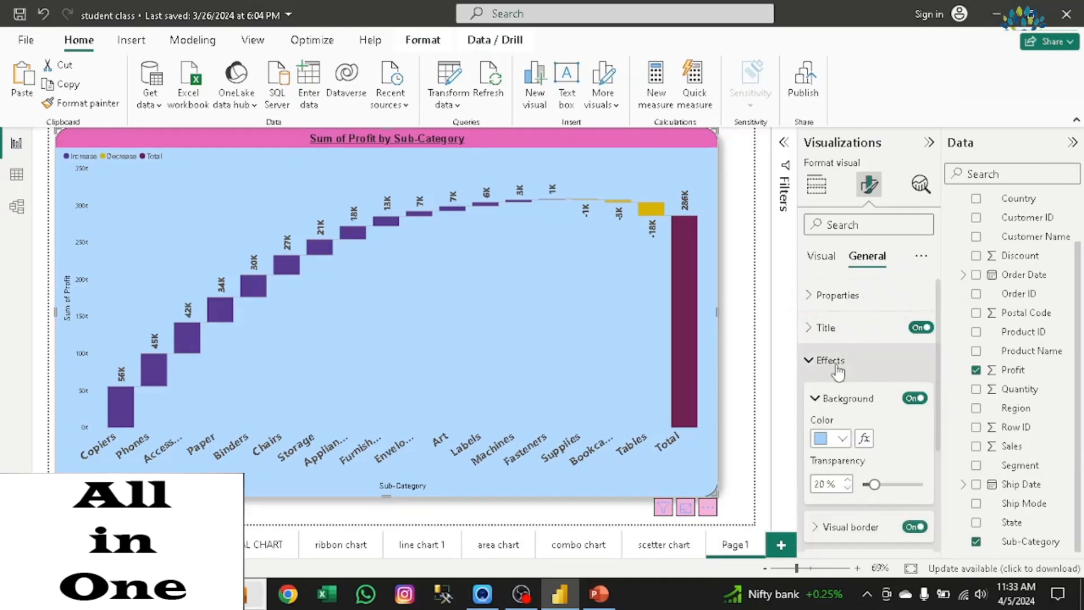
{"action": "left_click", "coordinate": [823, 367]}
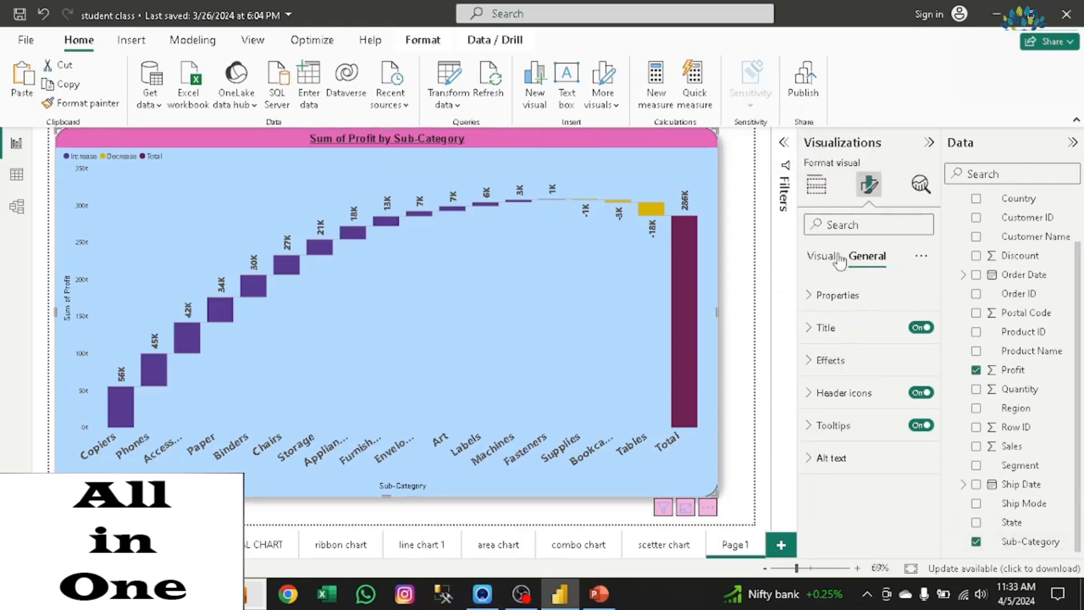
Step: Add Discount as the waterfall chart's breakdown field
{"action": "left_click", "coordinate": [816, 185]}
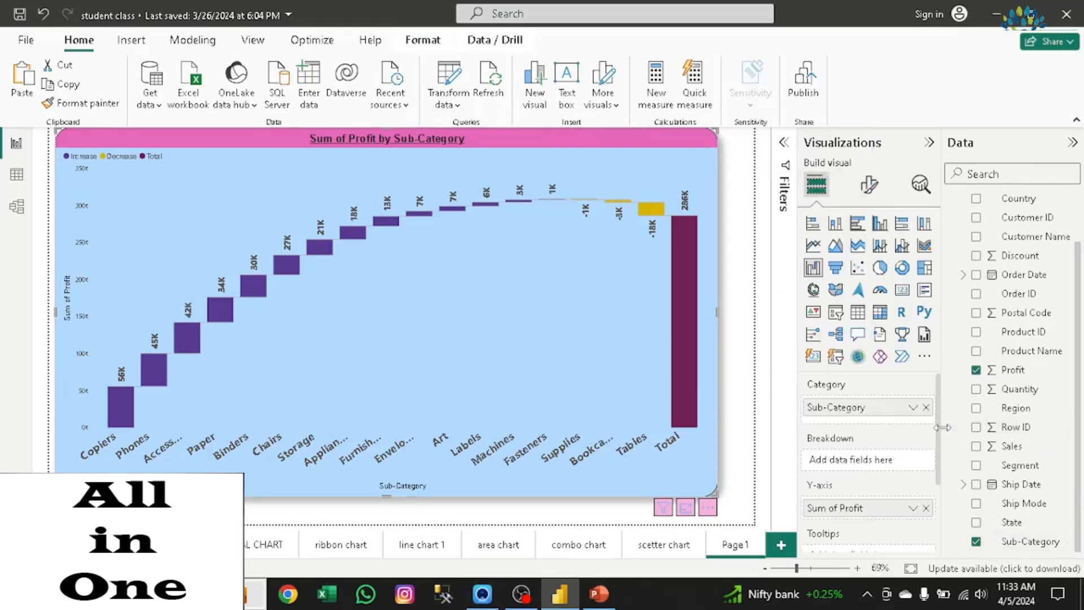
{"action": "scroll", "coordinate": [939, 471], "scroll_direction": "down", "scroll_amount": 1}
{"action": "scroll", "coordinate": [940, 470], "scroll_direction": "up", "scroll_amount": 1}
{"action": "left_click_drag", "start_coordinate": [1021, 257], "coordinate": [873, 469]}
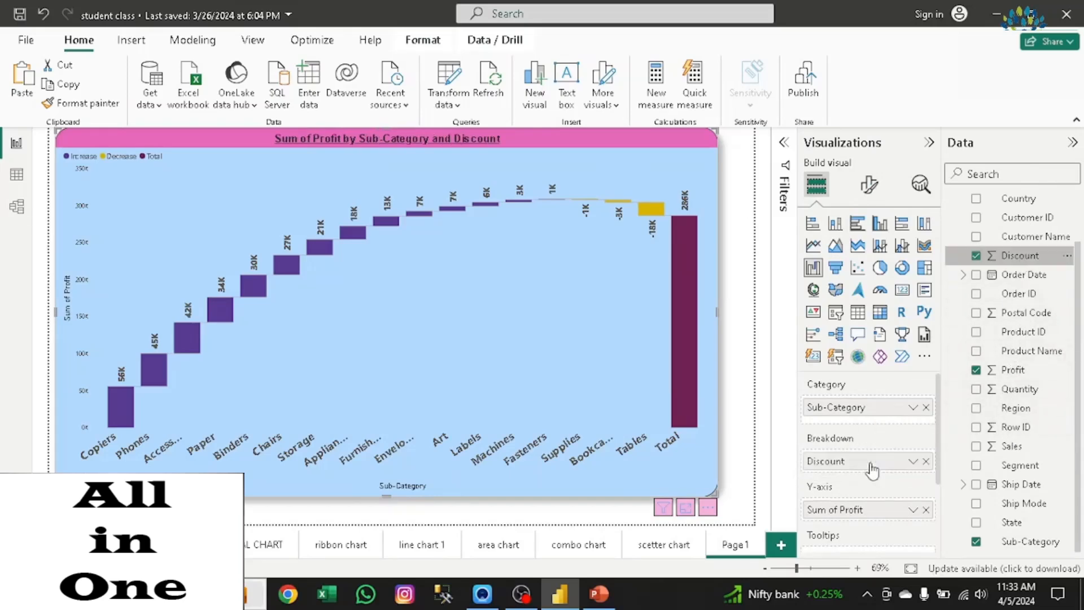
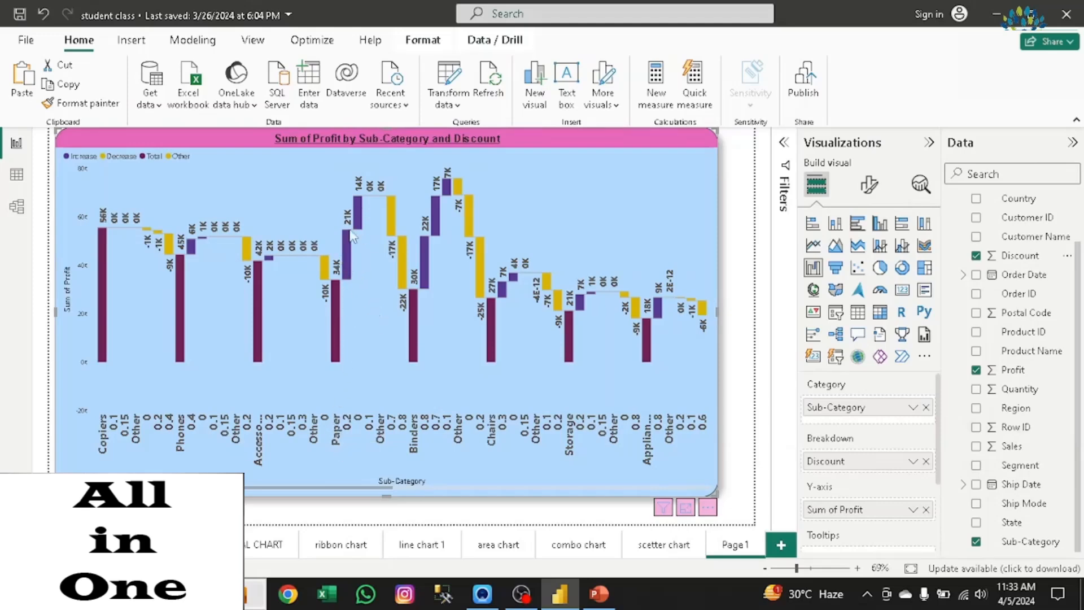
{"action": "mouse_move", "coordinate": [359, 223]}
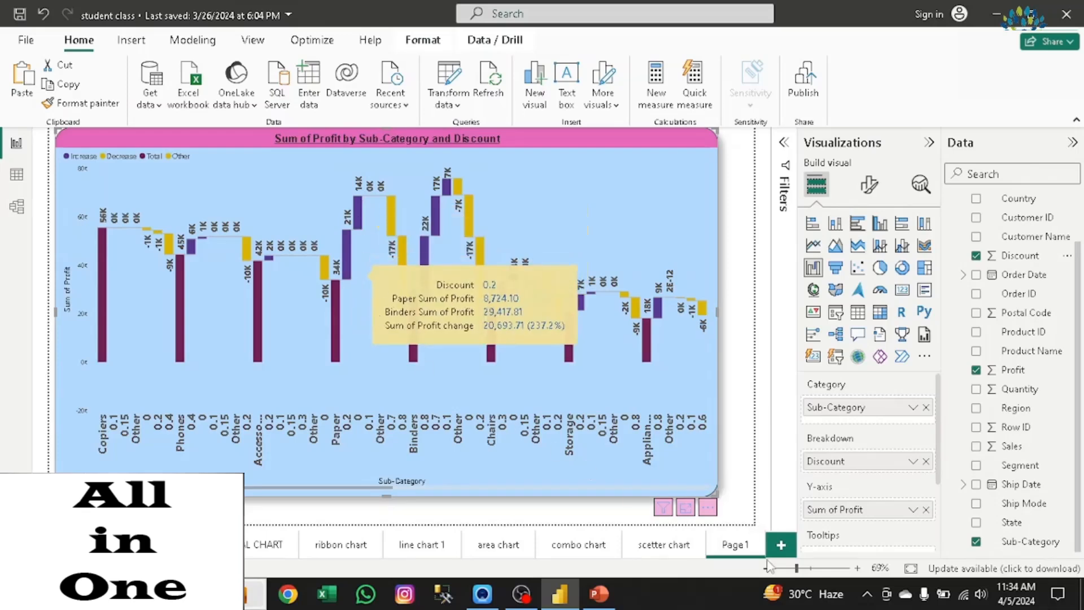
Step: Rename the waterfall chart's page as water fall and remove Discount from the chart's breakdown
{"action": "double_click", "coordinate": [729, 549]}
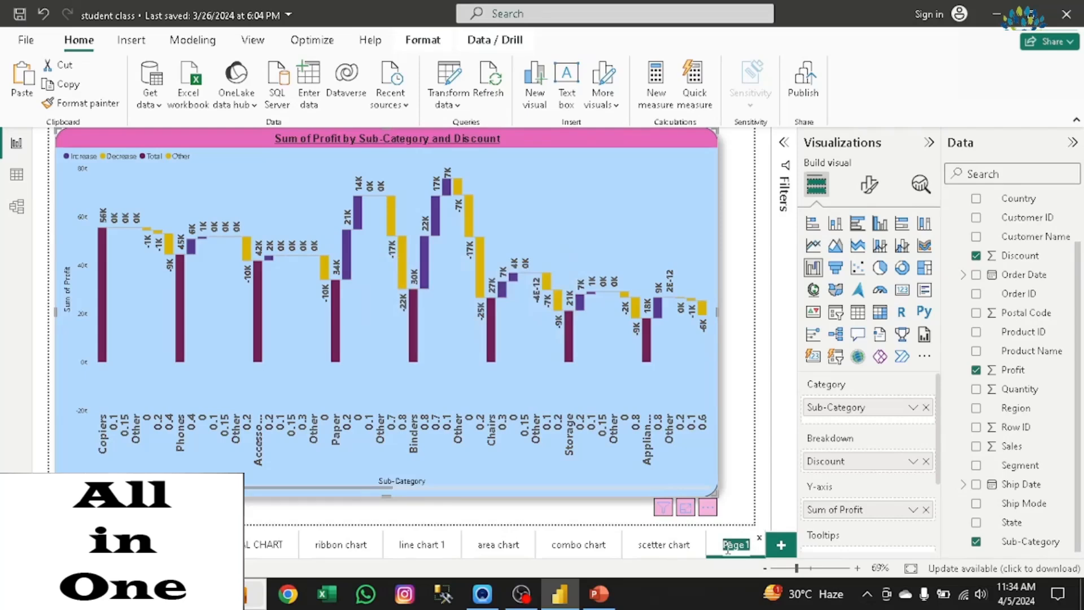
{"action": "type", "text": "t"}
{"action": "key", "text": "BackSpace"}
{"action": "type", "text": "ll"}
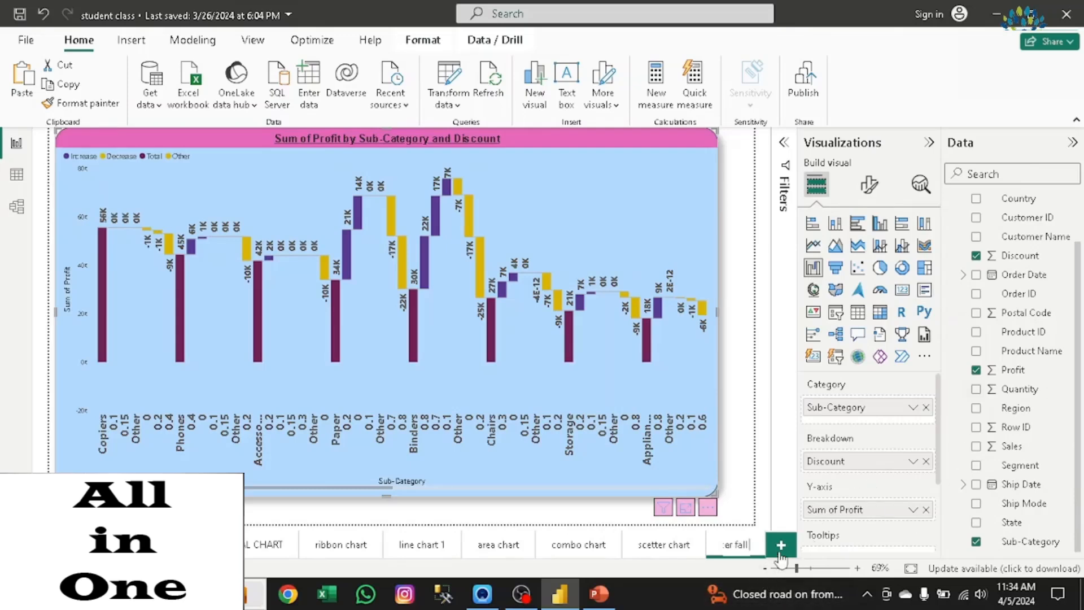
{"action": "left_click", "coordinate": [926, 461]}
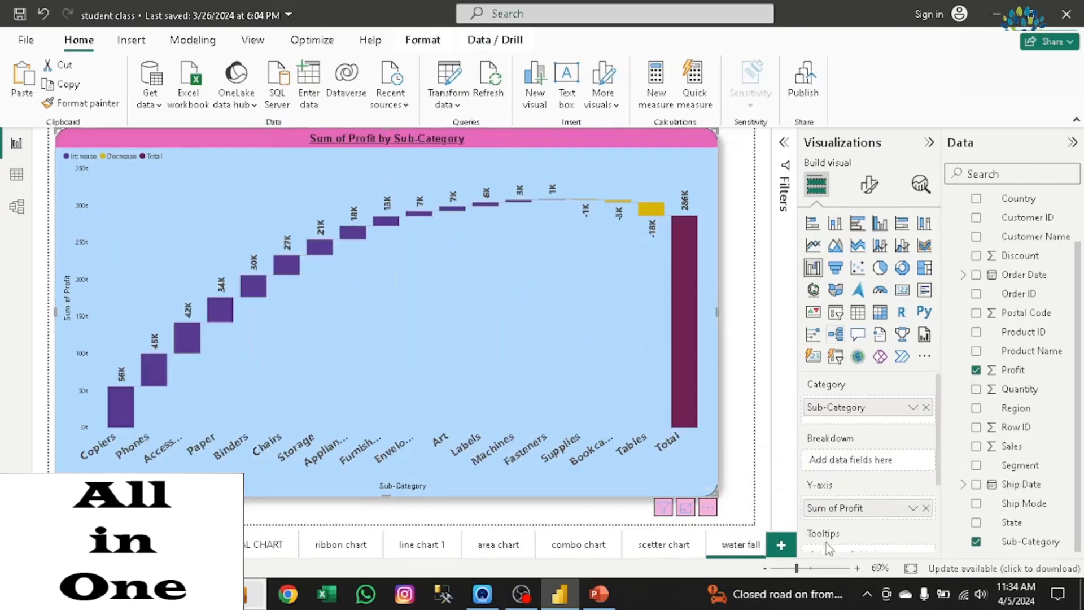
Step: Add a new page with an enlarged treemap using Region as category and Sales as values
{"action": "left_click", "coordinate": [781, 545]}
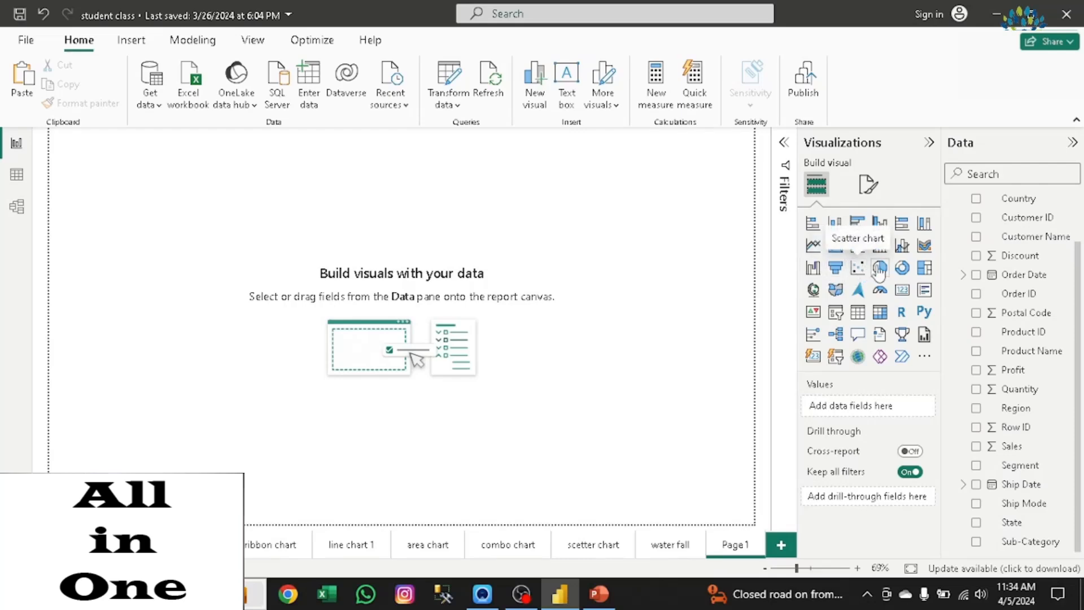
{"action": "left_click", "coordinate": [924, 269]}
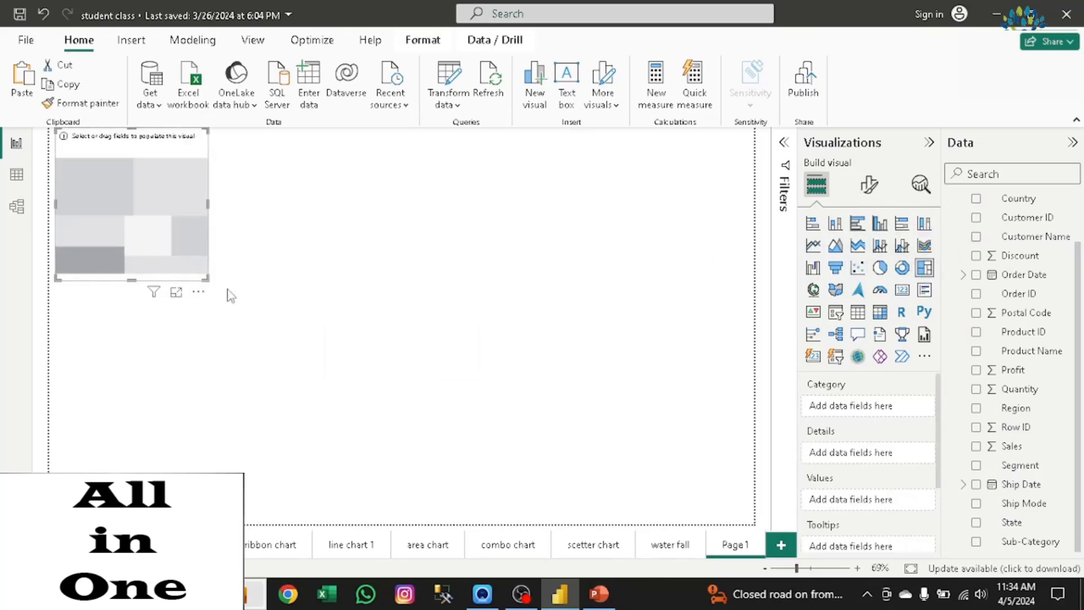
{"action": "left_click_drag", "start_coordinate": [207, 278], "coordinate": [586, 478]}
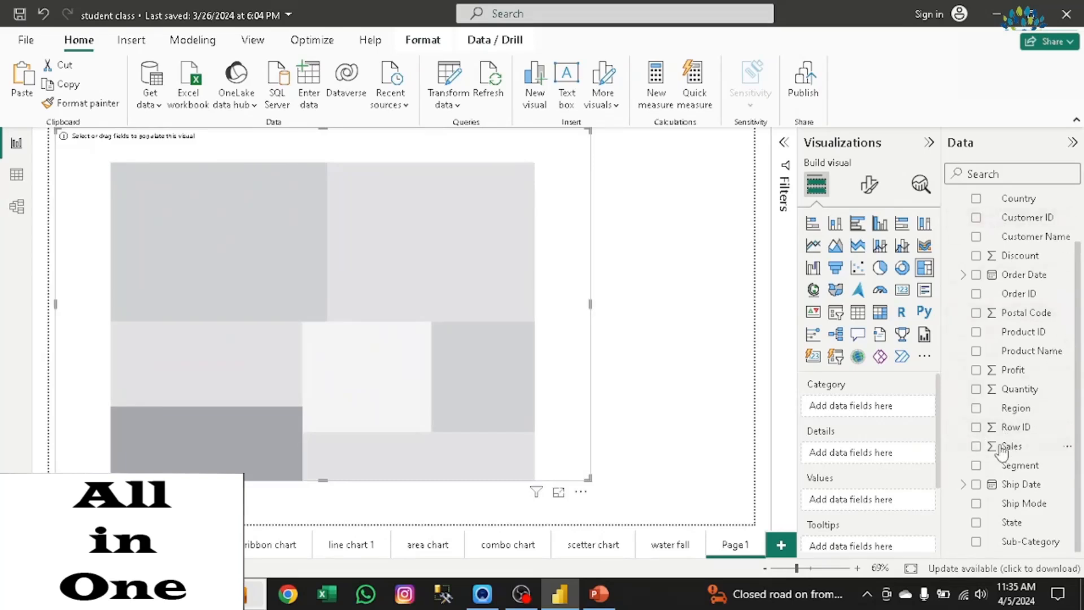
{"action": "left_click", "coordinate": [976, 409]}
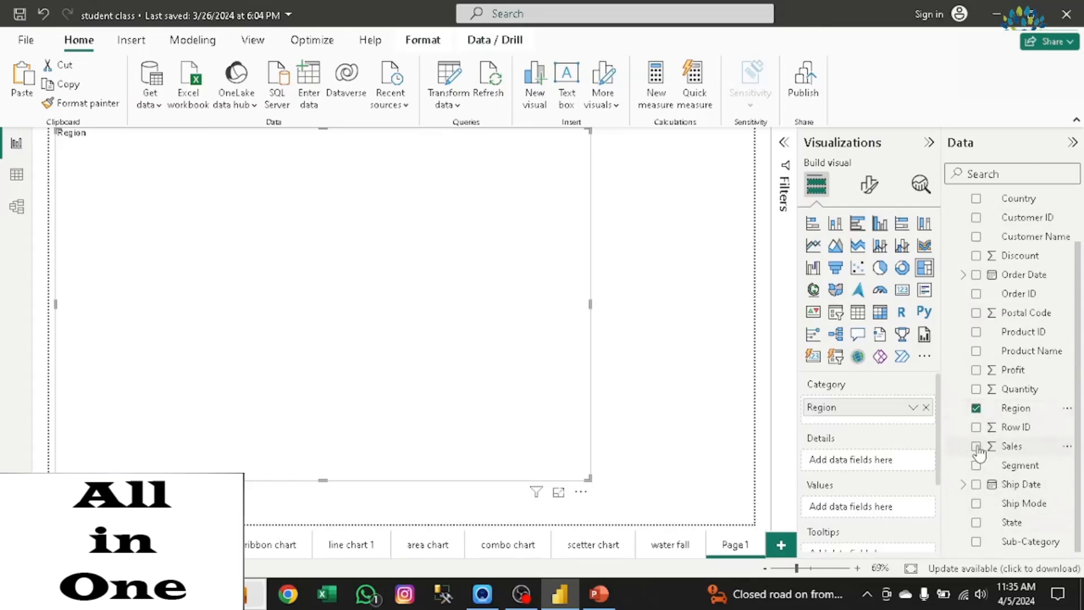
{"action": "left_click", "coordinate": [976, 446]}
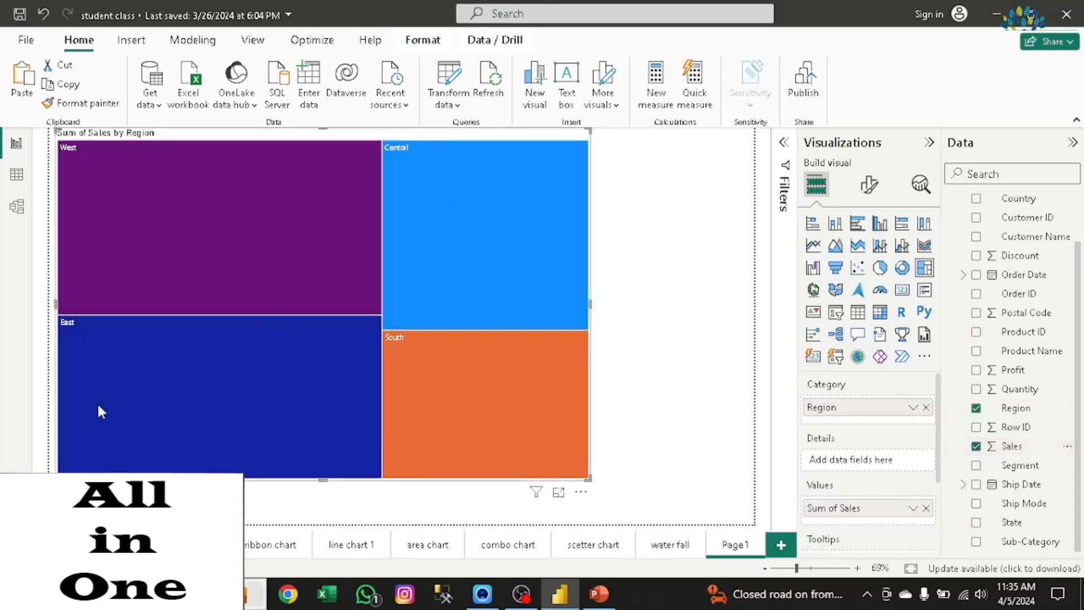
Step: Widen the treemap to nearly the full page width and add Segment as its details field
{"action": "mouse_move", "coordinate": [311, 235]}
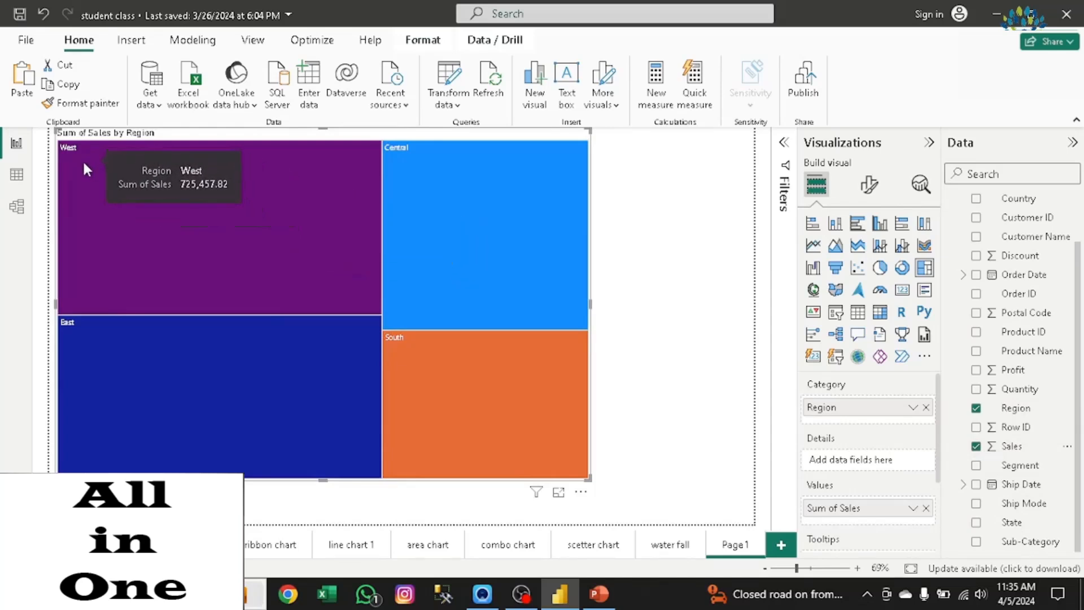
{"action": "mouse_move", "coordinate": [174, 347]}
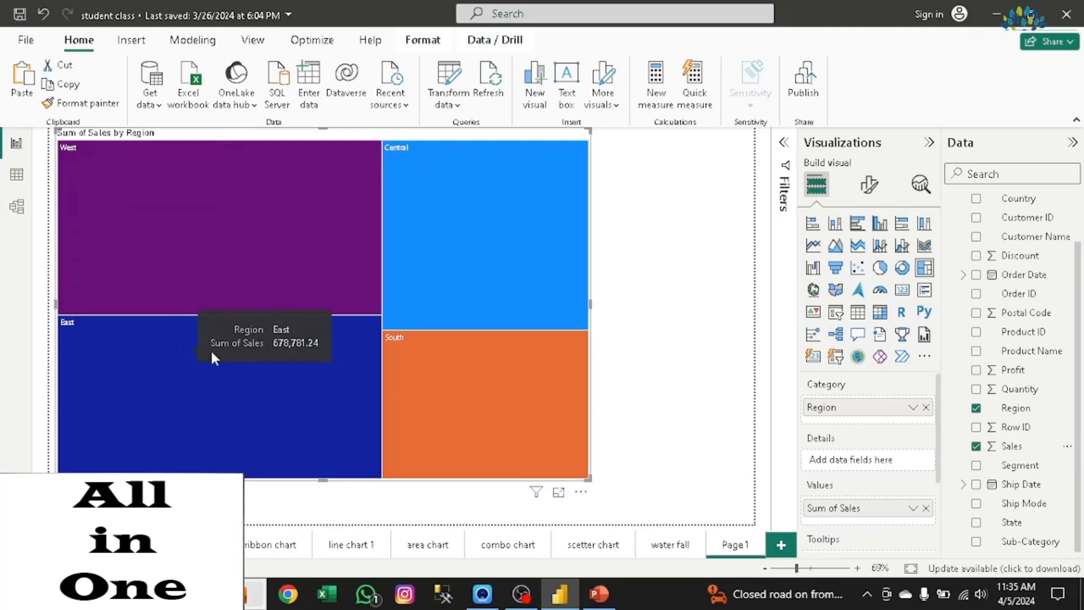
{"action": "mouse_move", "coordinate": [448, 251]}
{"action": "mouse_move", "coordinate": [450, 439]}
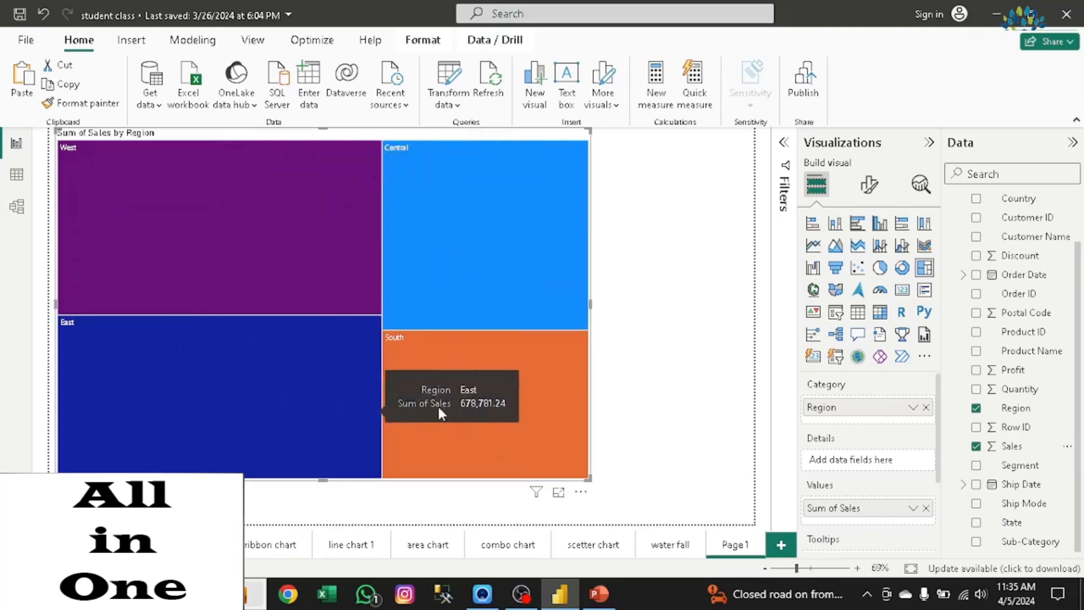
{"action": "left_click_drag", "start_coordinate": [588, 479], "coordinate": [727, 489]}
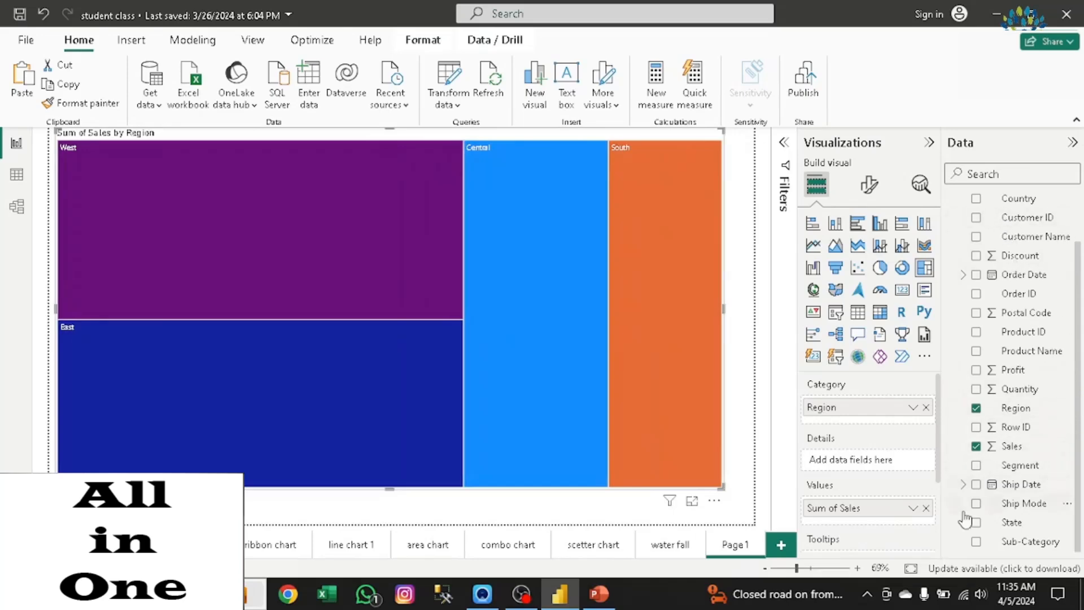
{"action": "left_click", "coordinate": [975, 465]}
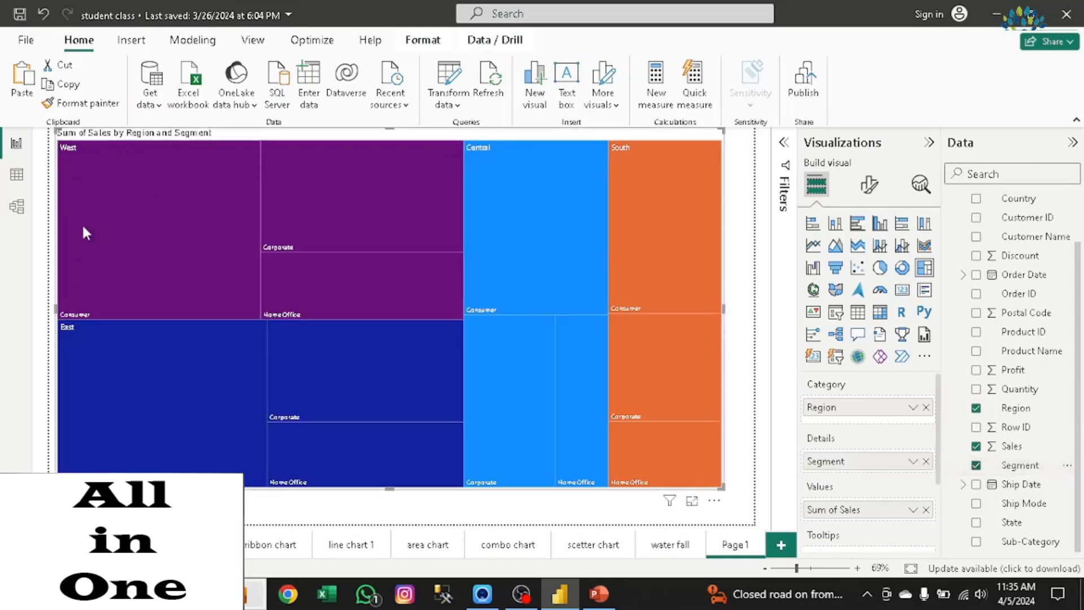
{"action": "mouse_move", "coordinate": [96, 265]}
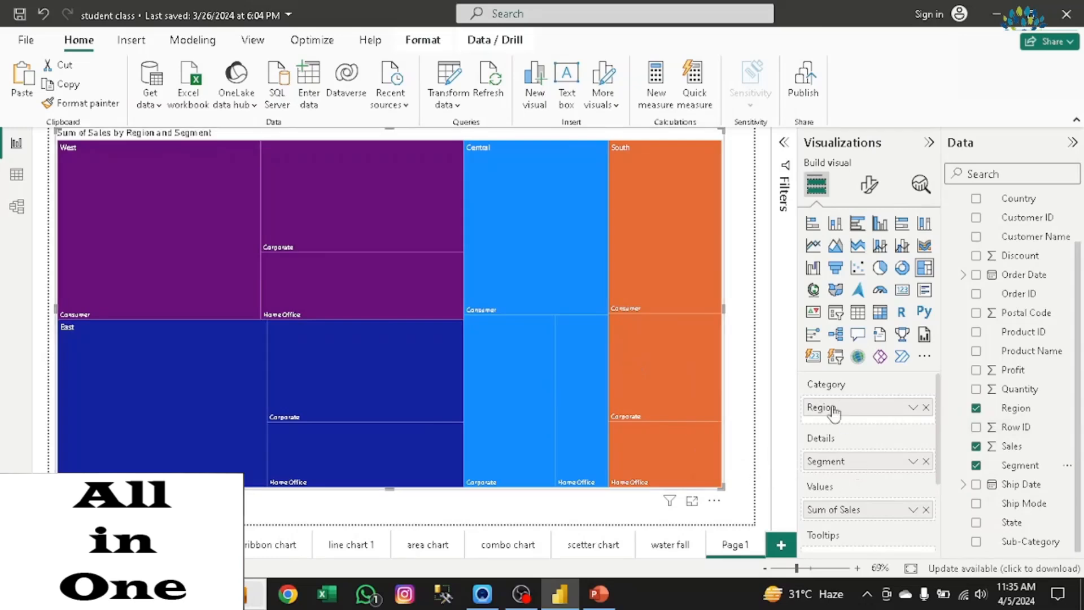
Step: Add the Order Date hierarchy below Region in the treemap's category
{"action": "left_click_drag", "start_coordinate": [937, 422], "coordinate": [937, 446]}
{"action": "scroll", "coordinate": [922, 455], "scroll_direction": "down", "scroll_amount": 2}
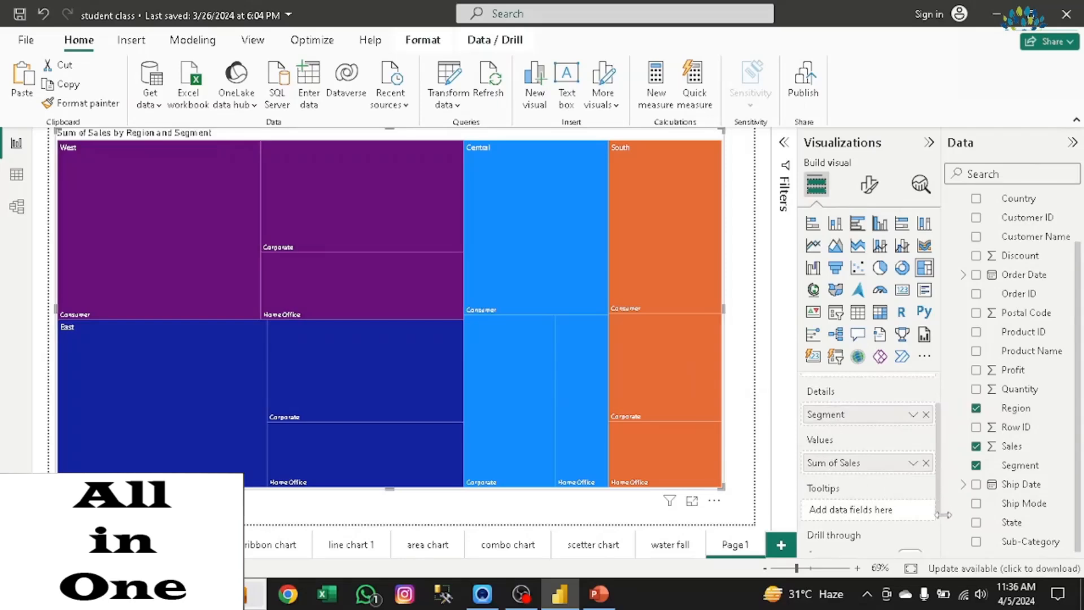
{"action": "scroll", "coordinate": [940, 501], "scroll_direction": "up", "scroll_amount": 2}
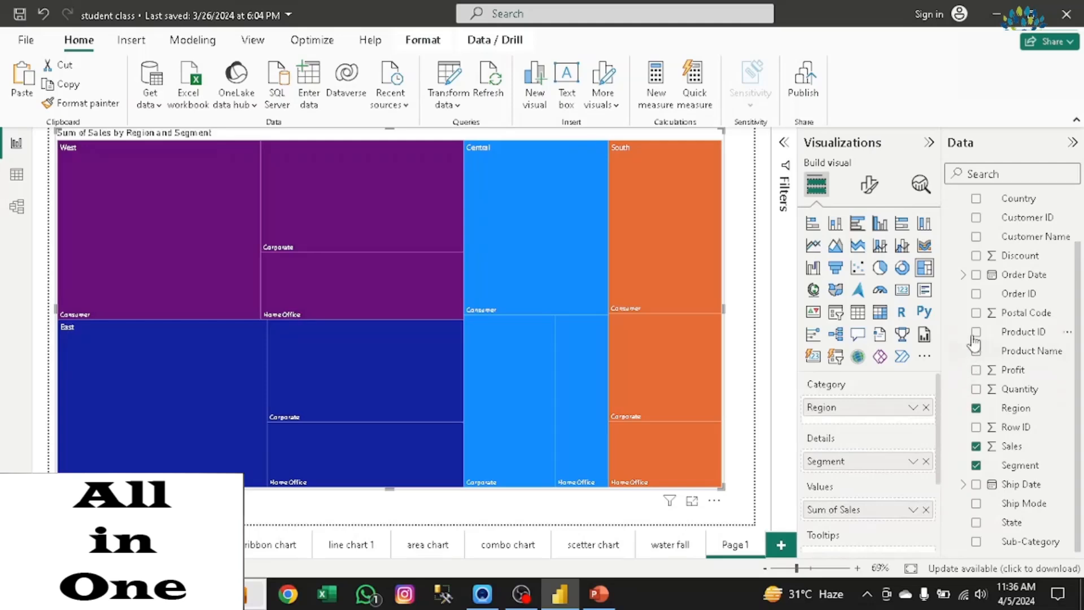
{"action": "left_click", "coordinate": [971, 275]}
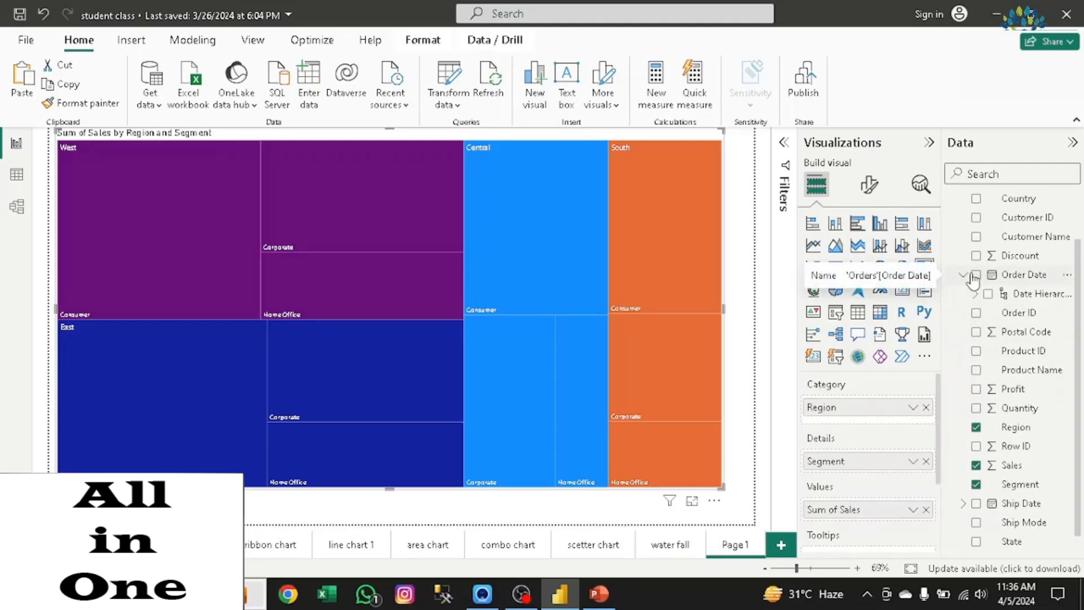
{"action": "left_click", "coordinate": [976, 276]}
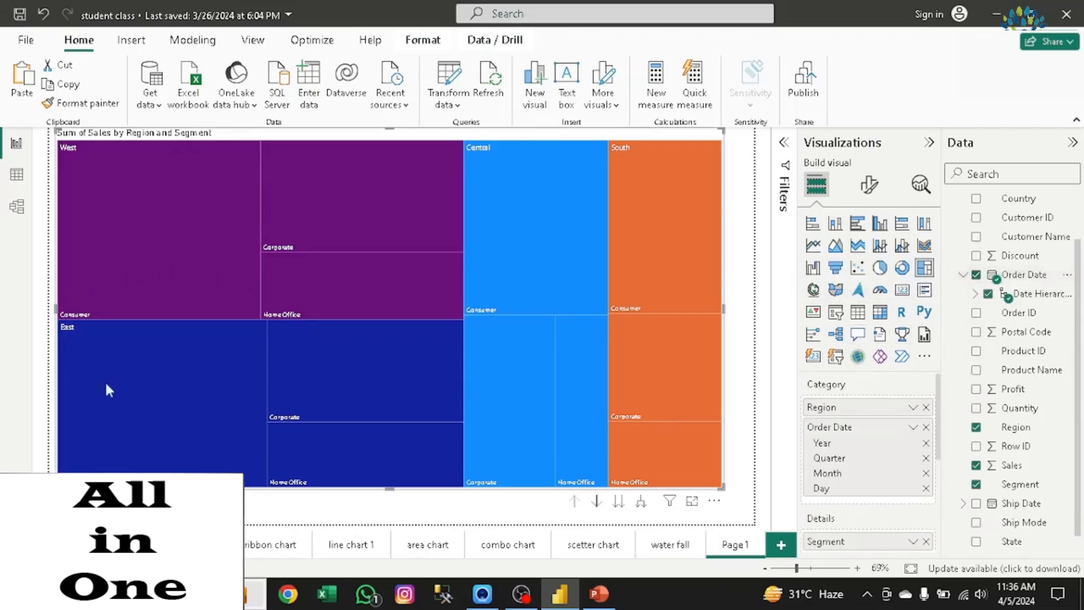
Step: Drill the treemap down through year, quarter, month and day and back up to Region, and briefly highlight South's Corporate tile
{"action": "left_click", "coordinate": [619, 502]}
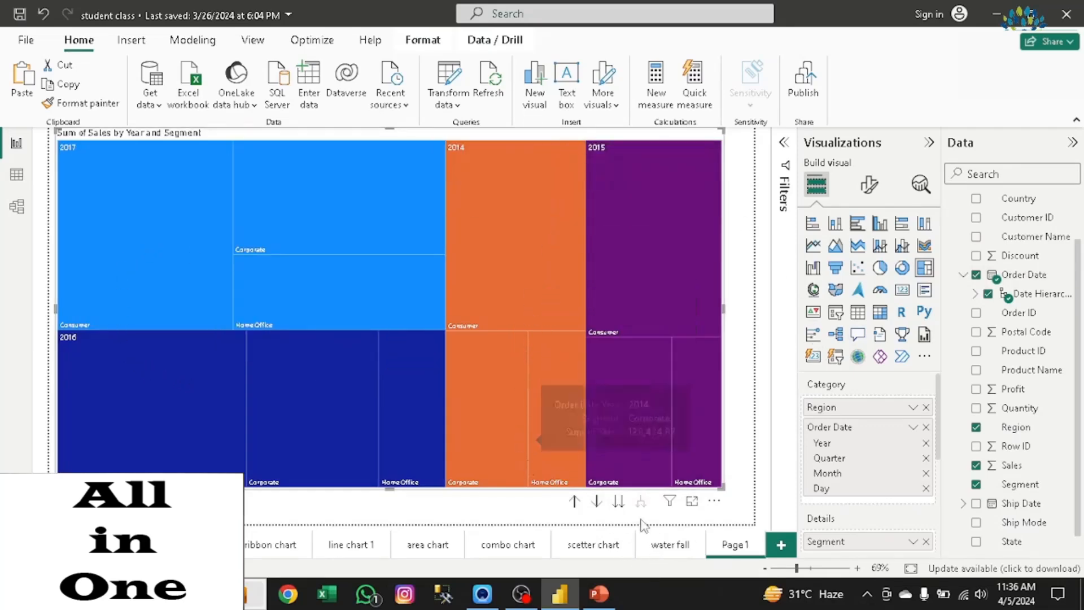
{"action": "left_click", "coordinate": [619, 503]}
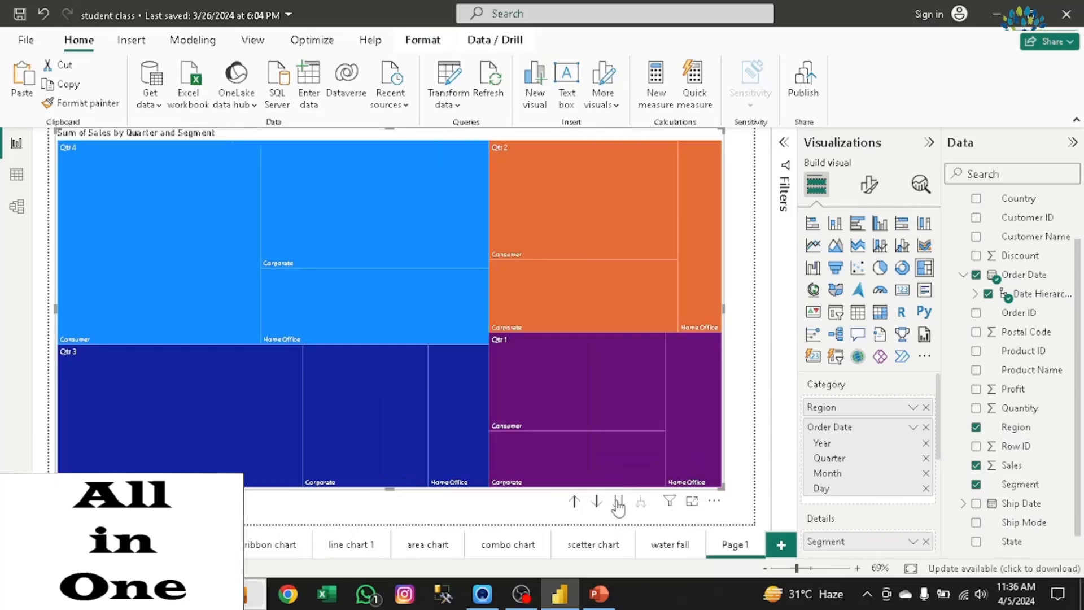
{"action": "left_click", "coordinate": [618, 503]}
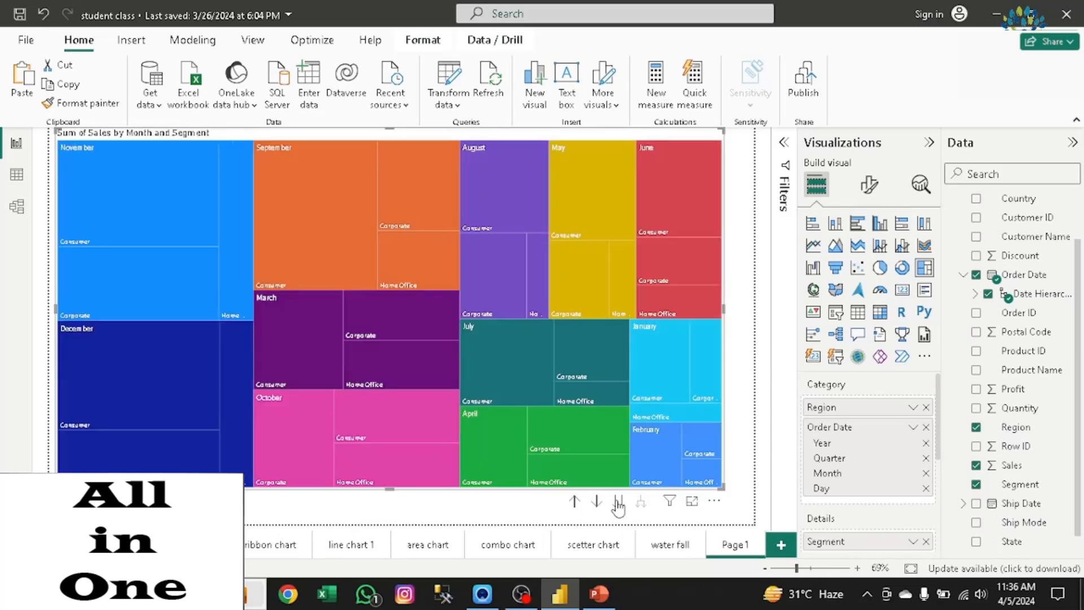
{"action": "left_click", "coordinate": [618, 502]}
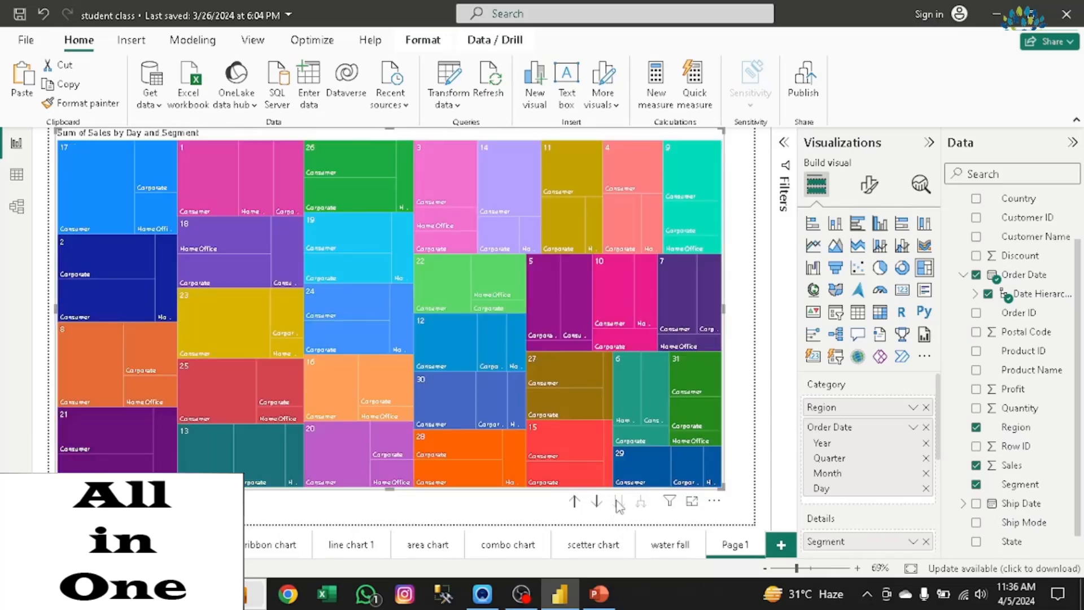
{"action": "left_click", "coordinate": [574, 501]}
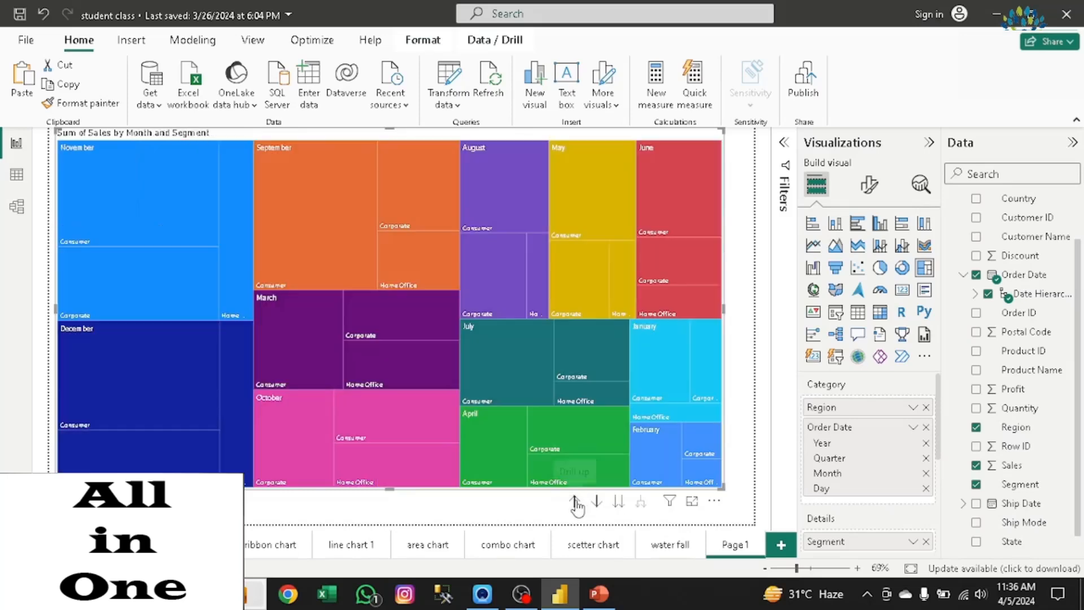
{"action": "left_click", "coordinate": [575, 502]}
{"action": "left_click", "coordinate": [575, 501]}
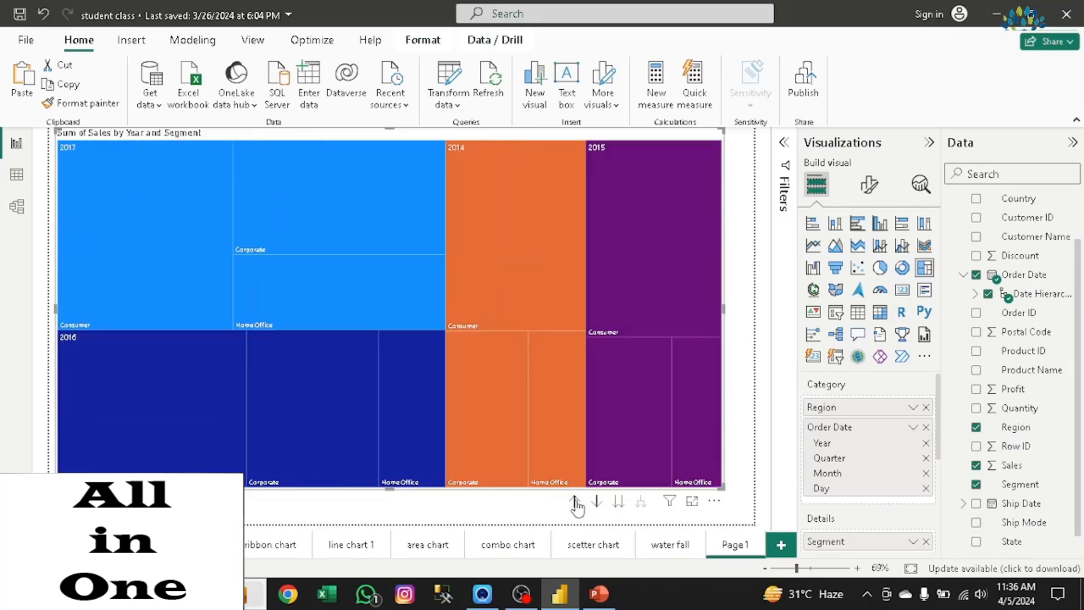
{"action": "left_click", "coordinate": [575, 501]}
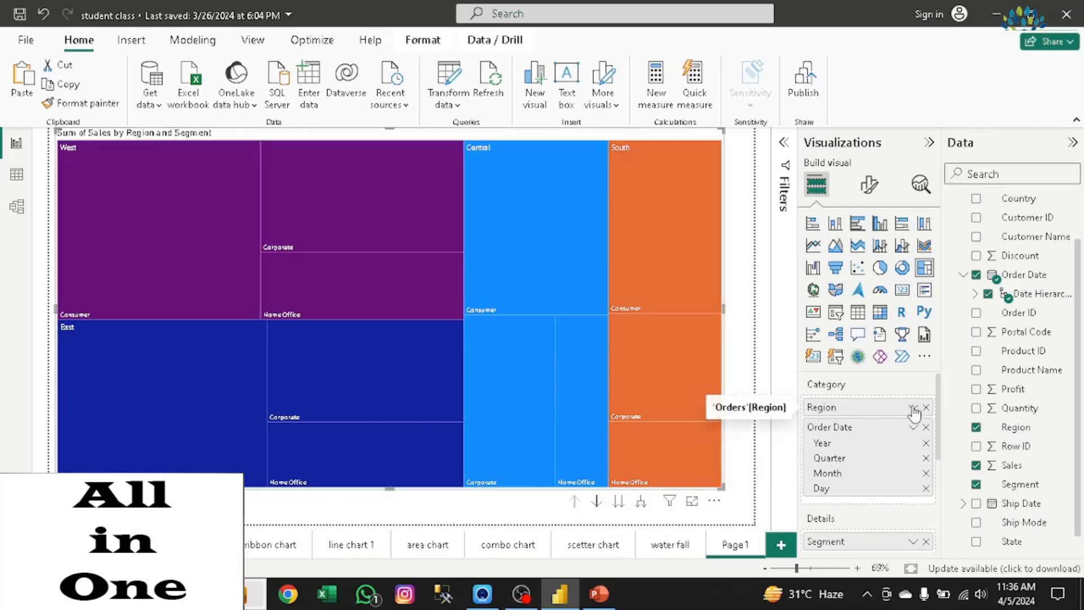
{"action": "left_click", "coordinate": [680, 385]}
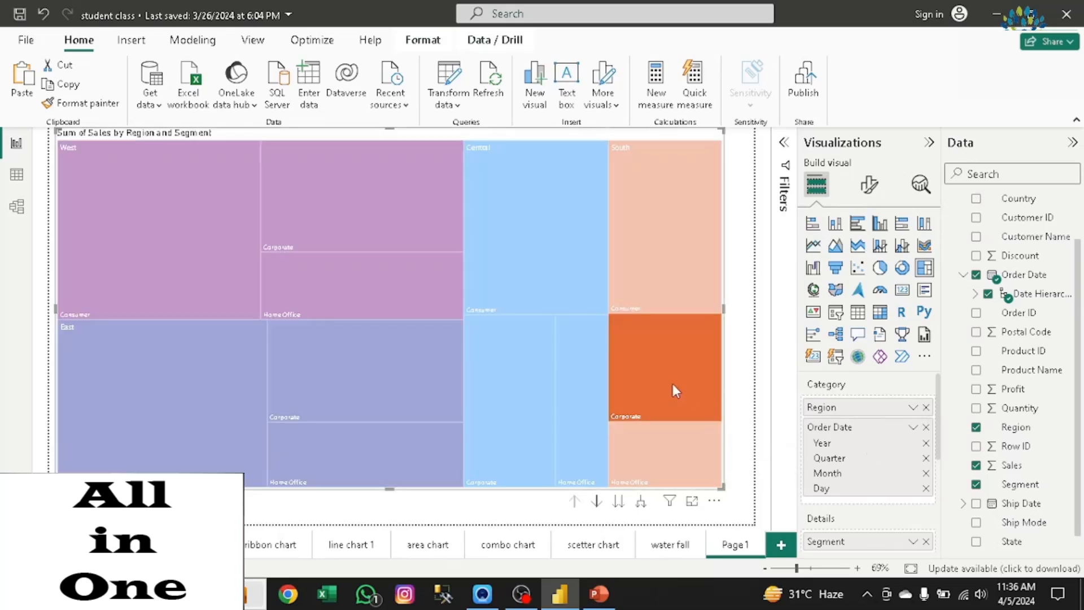
{"action": "left_click", "coordinate": [672, 384]}
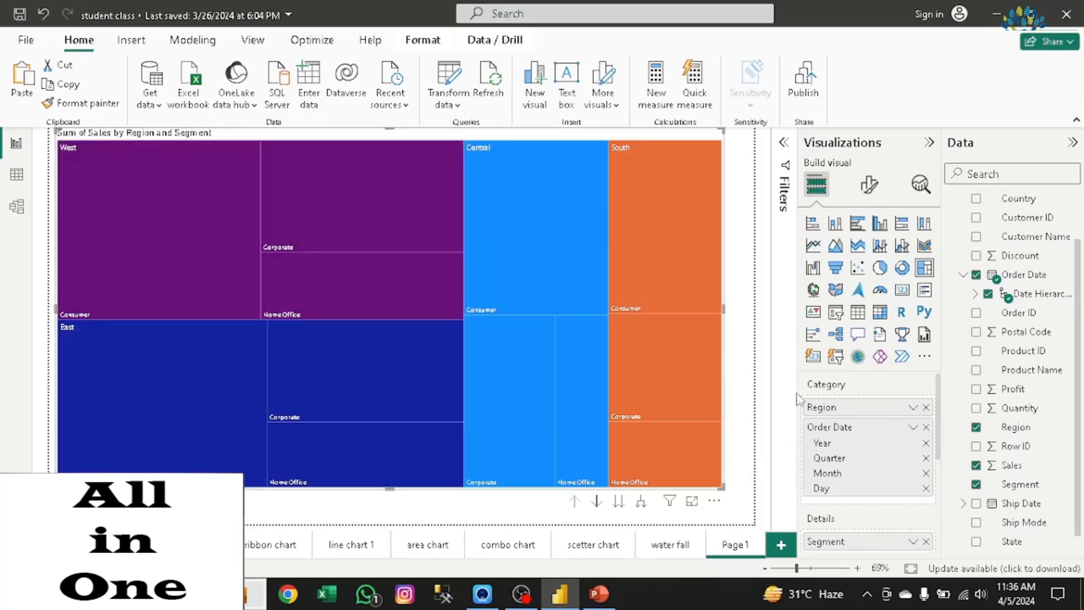
Step: Turn on the treemap's legend and set the West region's color to the custom green #7DBE2E
{"action": "left_click", "coordinate": [870, 186]}
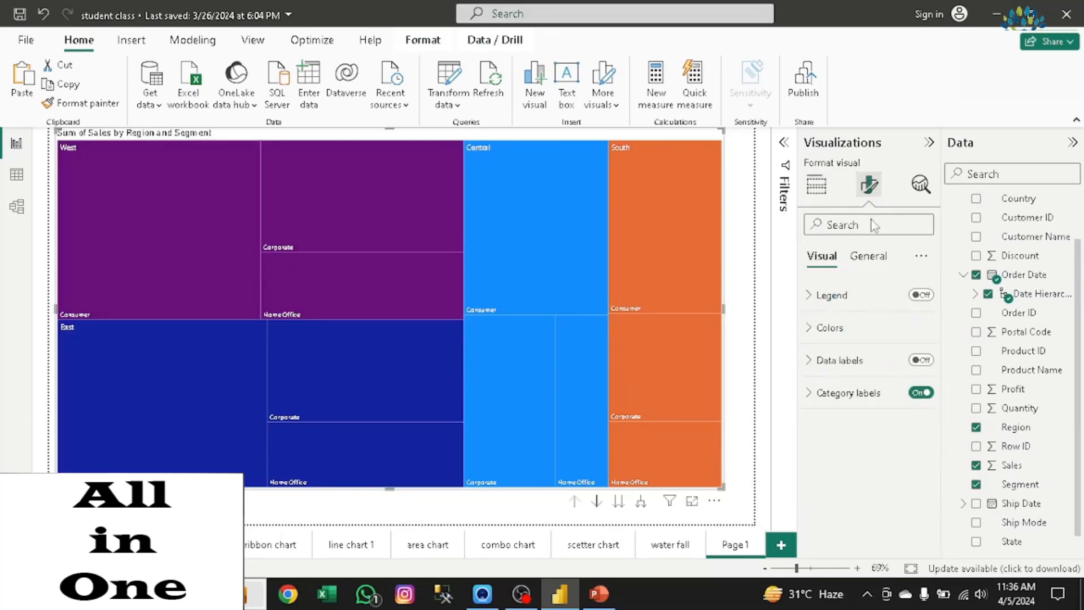
{"action": "left_click", "coordinate": [924, 297]}
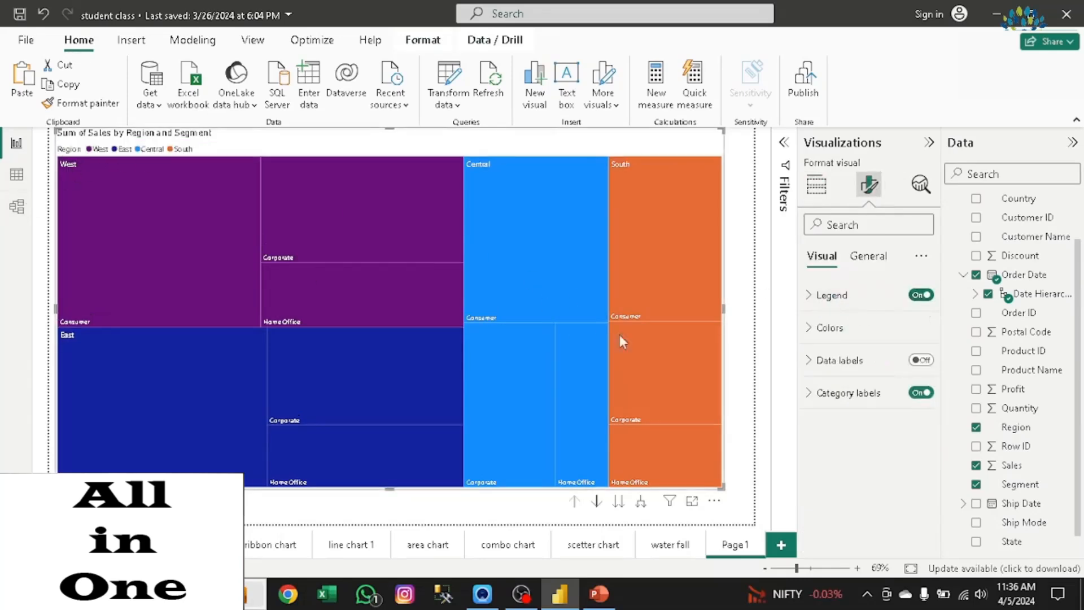
{"action": "left_click", "coordinate": [847, 333]}
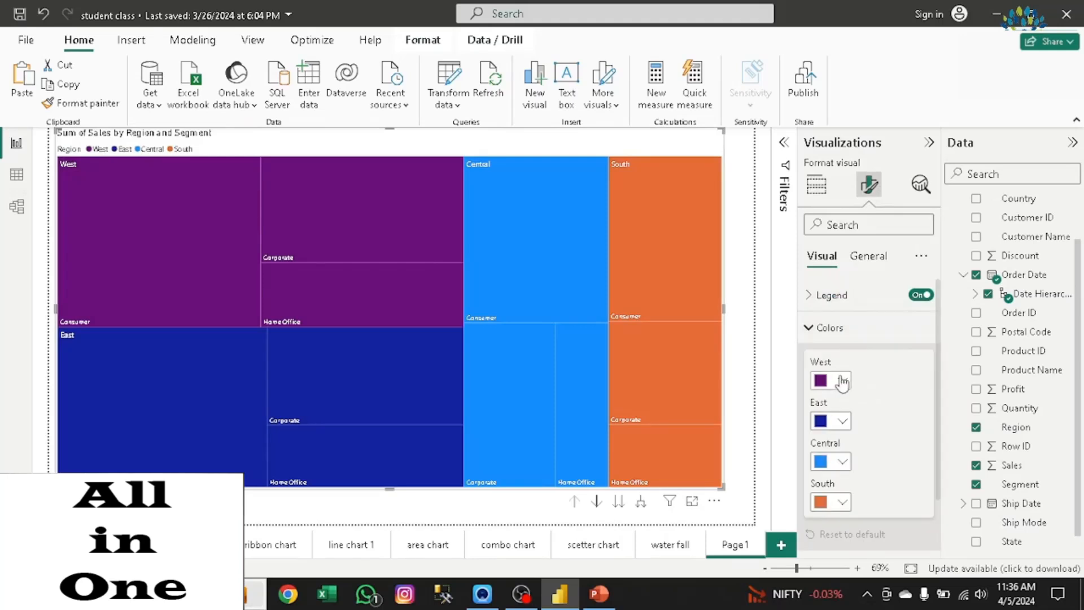
{"action": "left_click", "coordinate": [842, 380]}
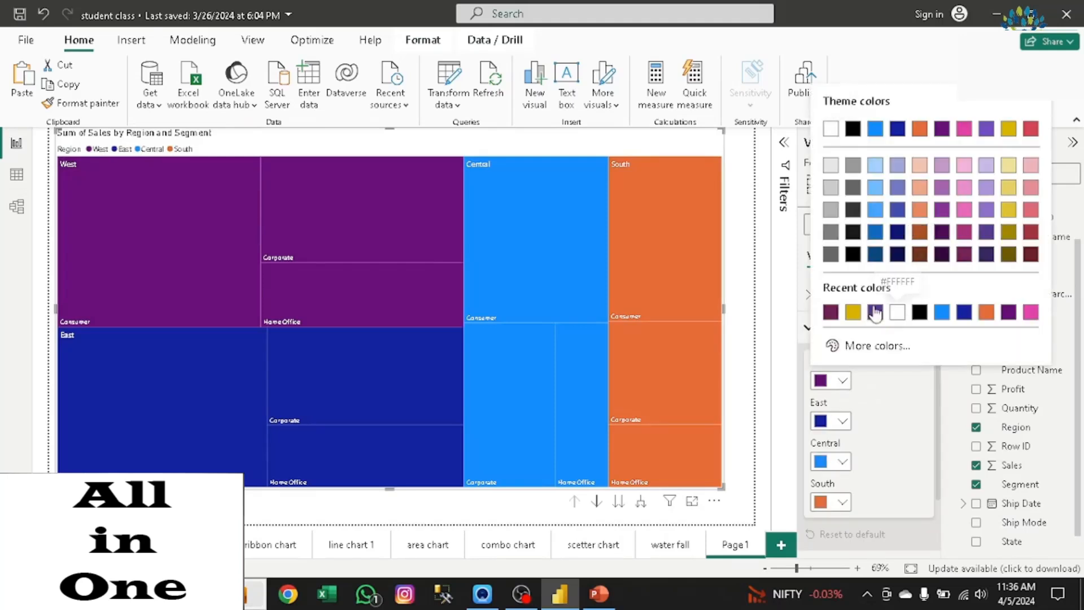
{"action": "left_click", "coordinate": [837, 345]}
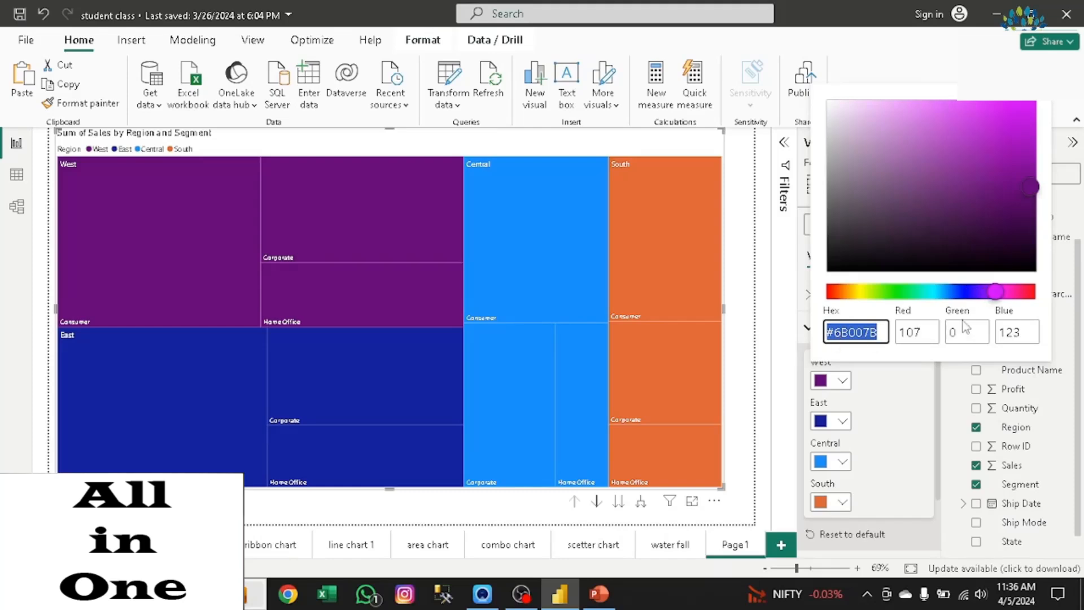
{"action": "left_click", "coordinate": [876, 293]}
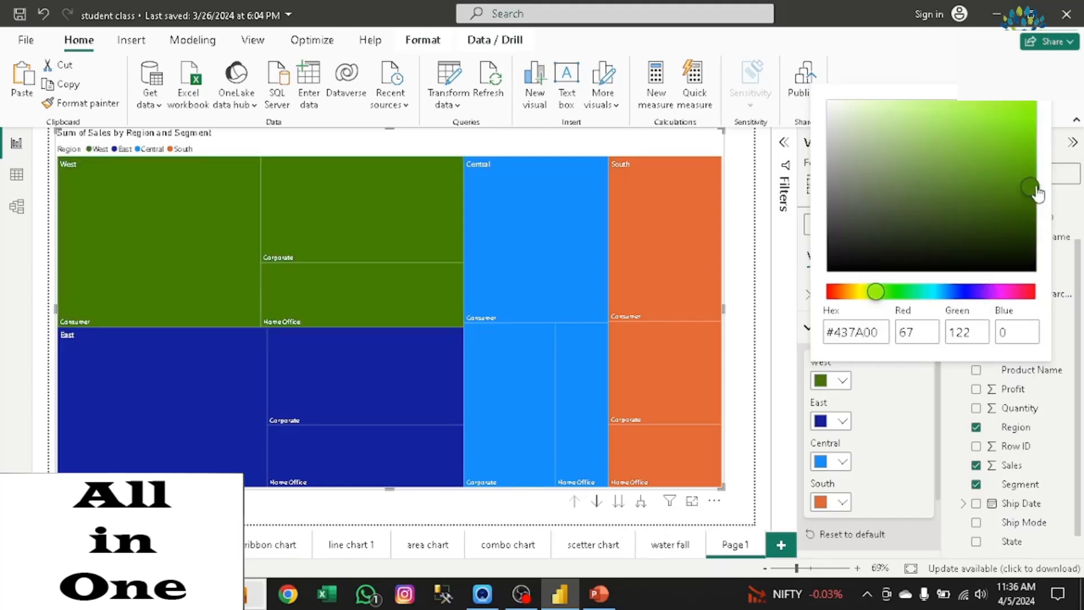
{"action": "left_click_drag", "start_coordinate": [1030, 189], "coordinate": [979, 141]}
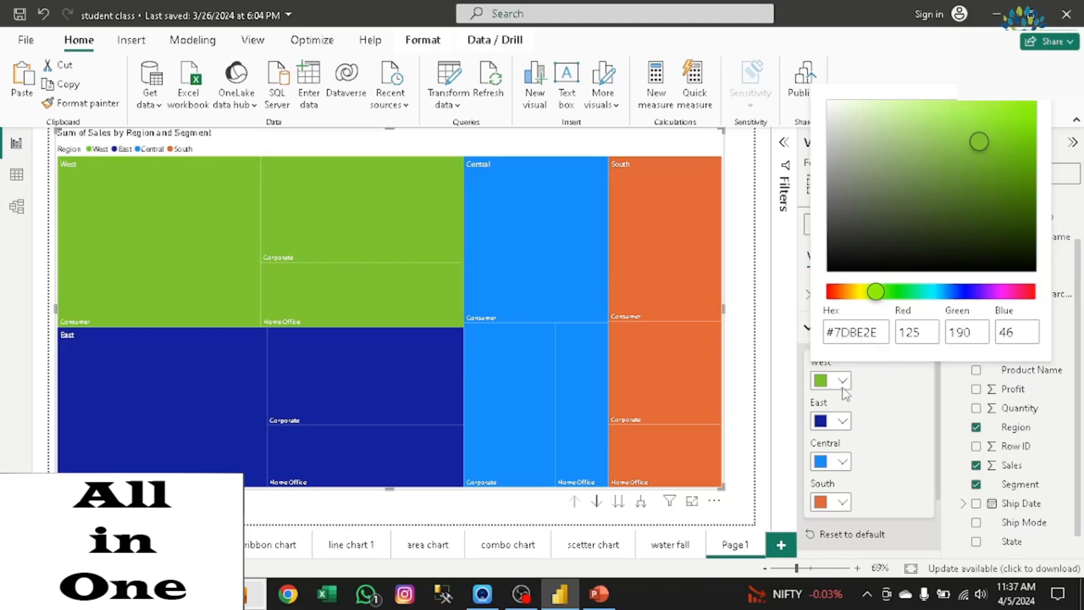
{"action": "left_click", "coordinate": [843, 422]}
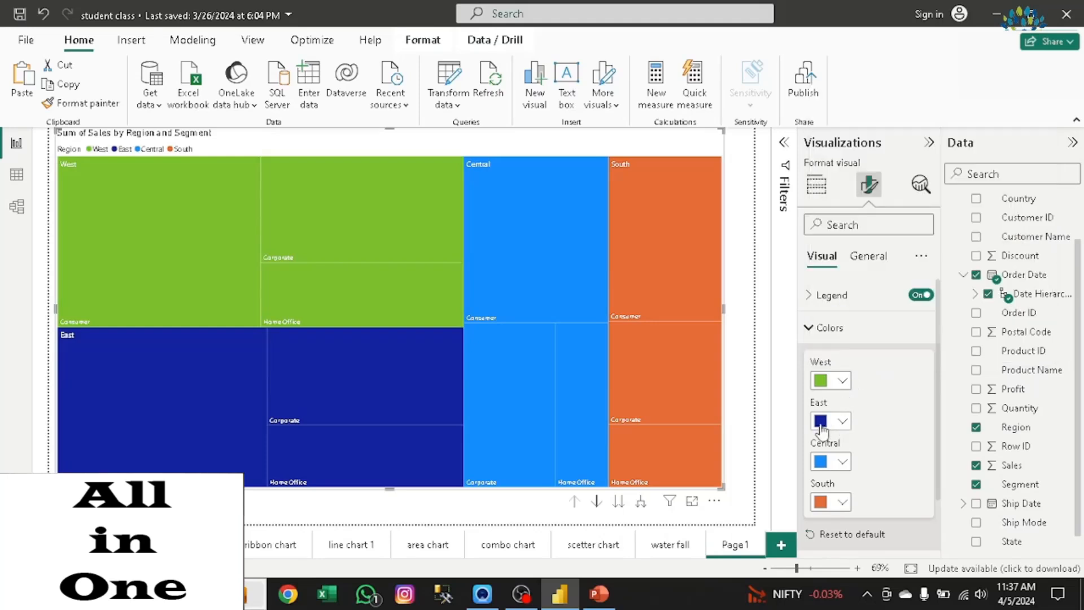
Step: Color the treemap's East region gray, Central light purple and South light yellow
{"action": "left_click", "coordinate": [822, 422]}
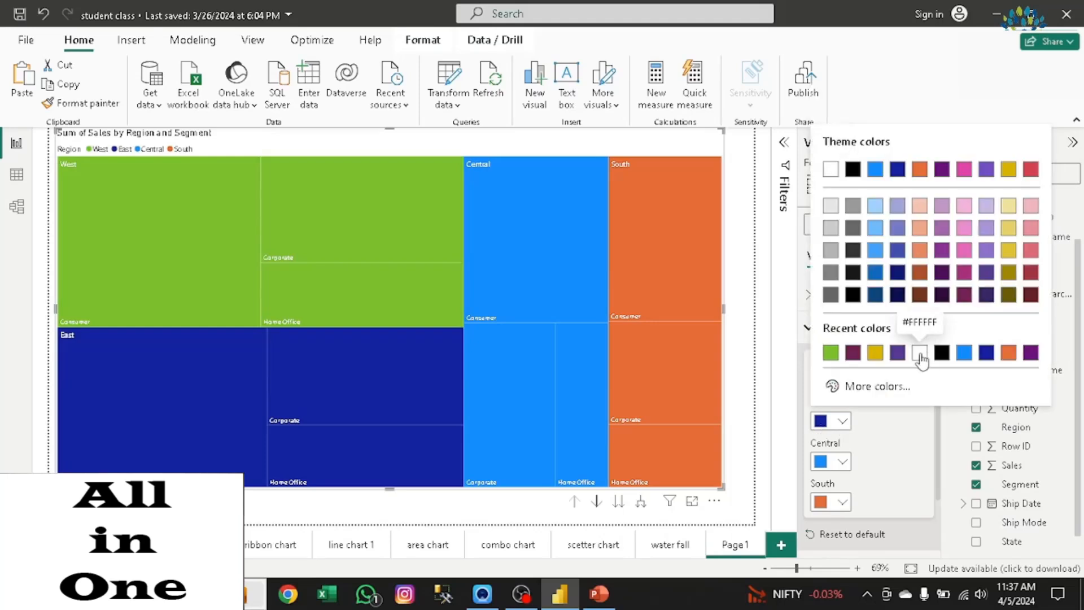
{"action": "left_click", "coordinate": [830, 273]}
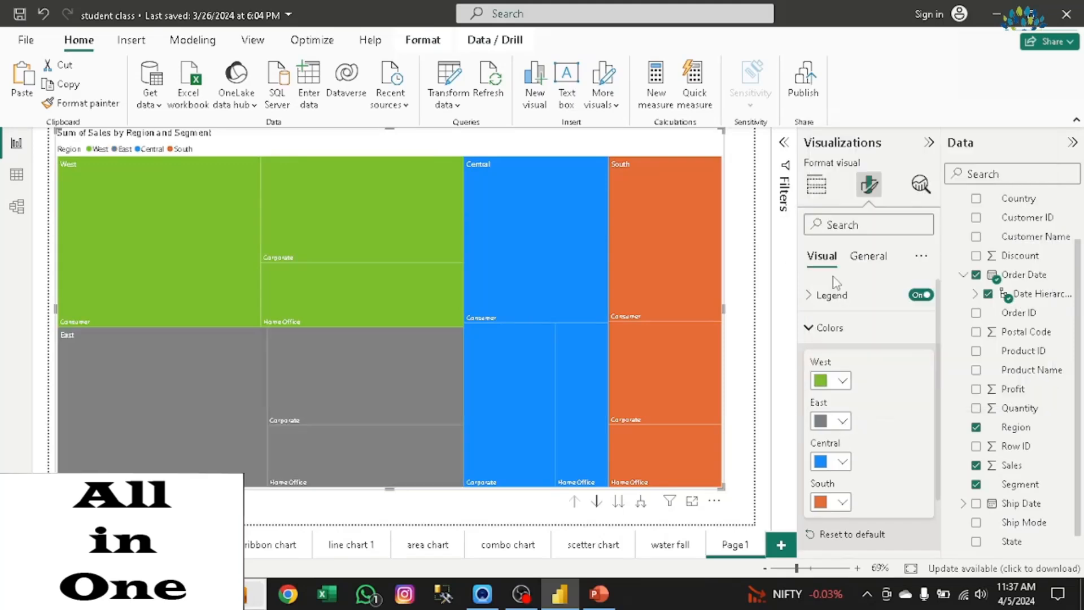
{"action": "left_click", "coordinate": [841, 462]}
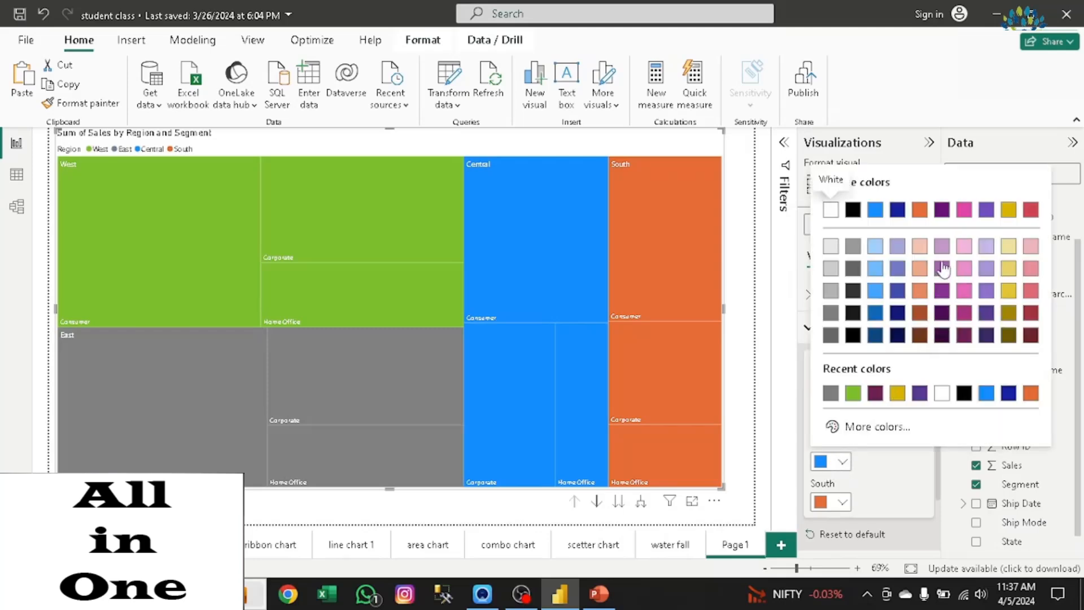
{"action": "left_click", "coordinate": [942, 245]}
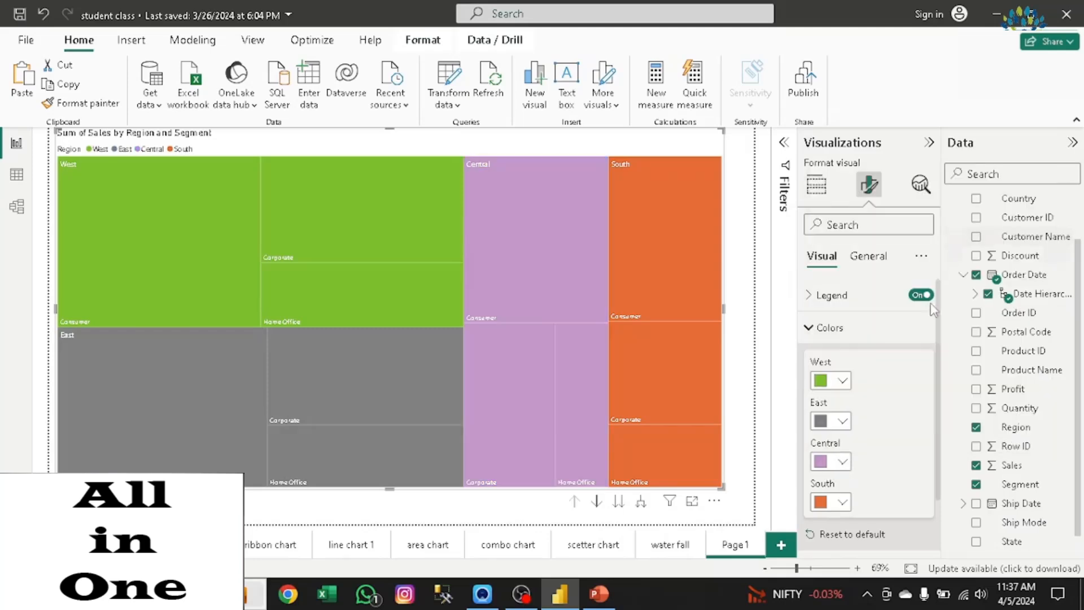
{"action": "left_click", "coordinate": [829, 505]}
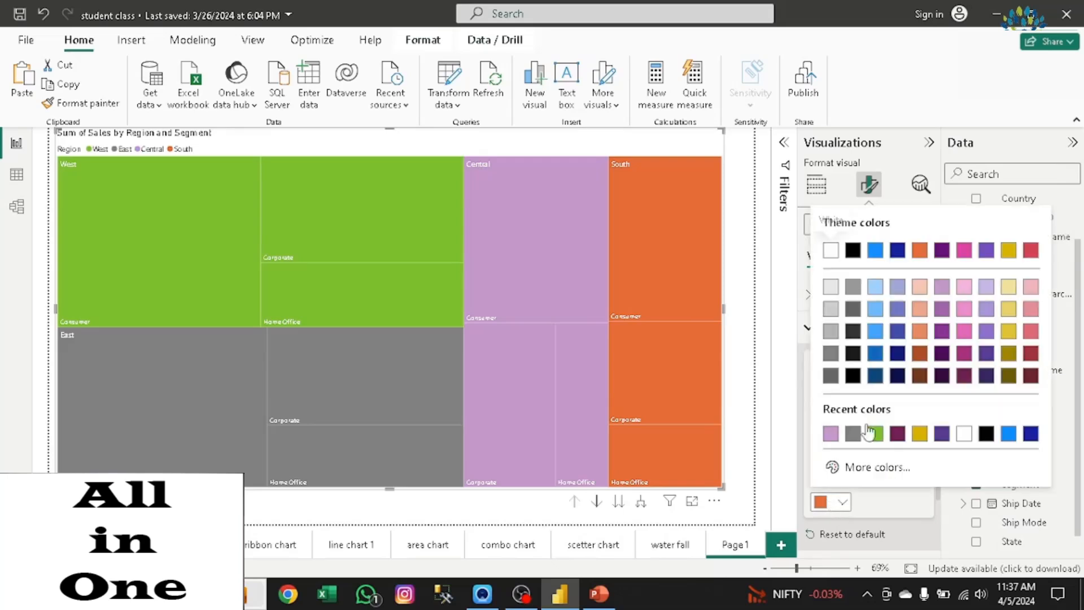
{"action": "left_click", "coordinate": [1011, 309]}
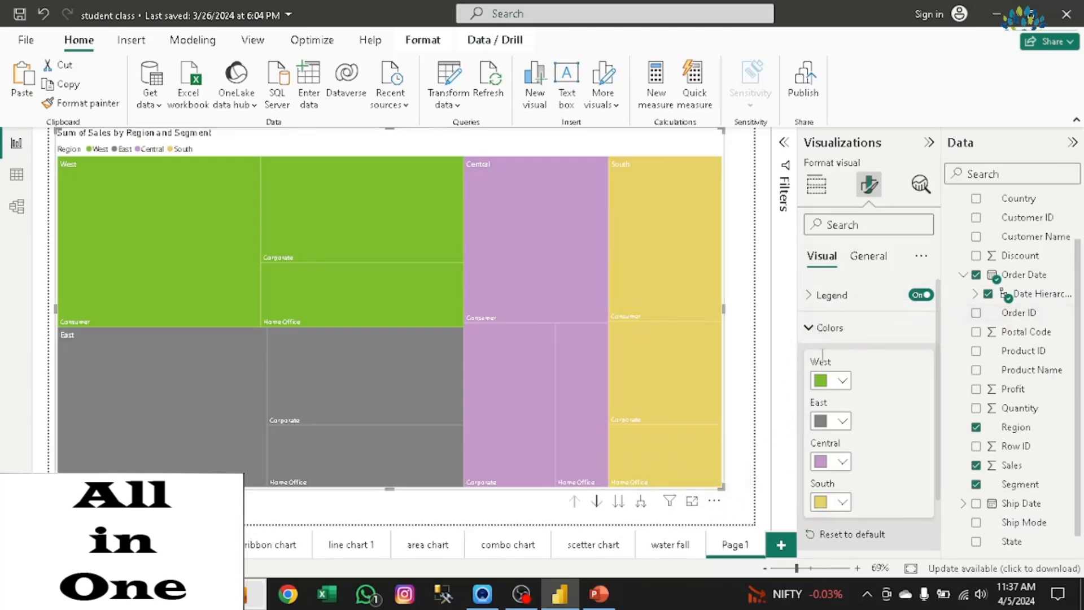
{"action": "left_click", "coordinate": [812, 329]}
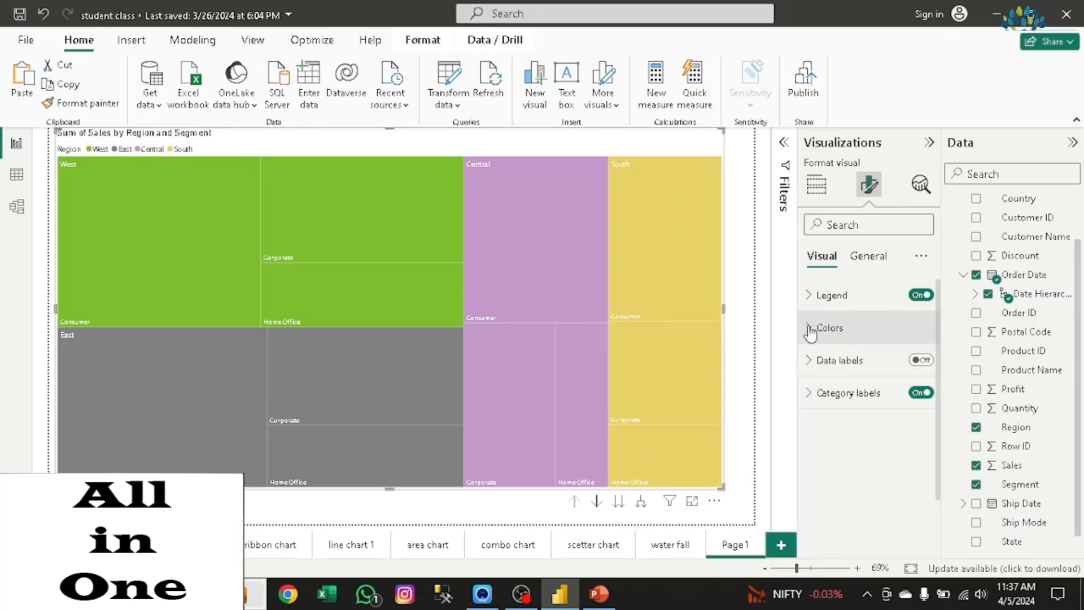
Step: Turn on the treemap's data labels, toggle its category labels off and back on, and show its general formatting options
{"action": "left_click", "coordinate": [921, 359]}
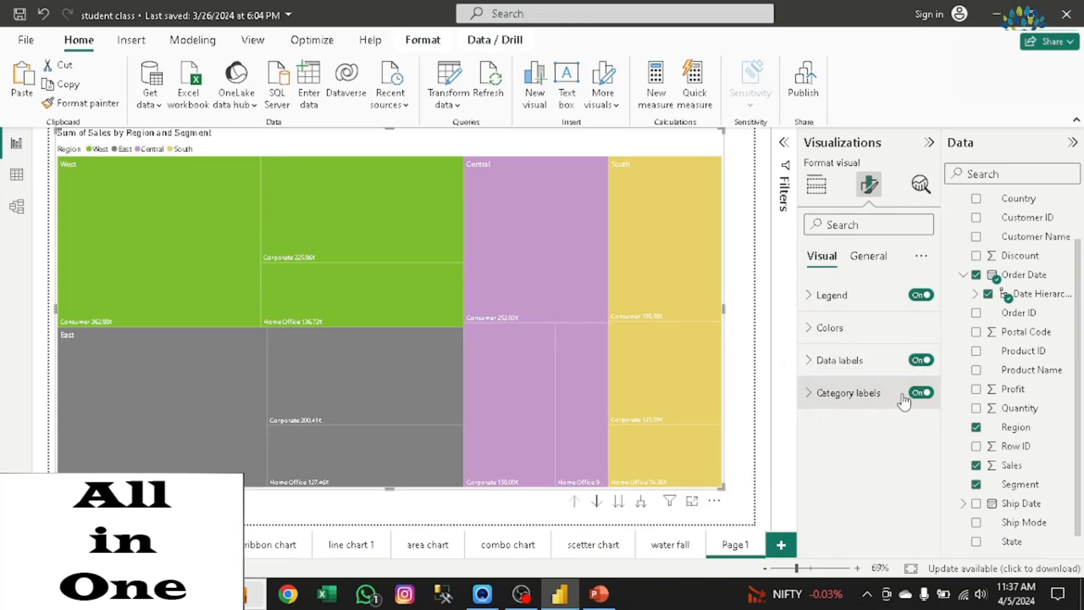
{"action": "left_click", "coordinate": [927, 395]}
{"action": "left_click", "coordinate": [925, 397]}
{"action": "left_click", "coordinate": [868, 256]}
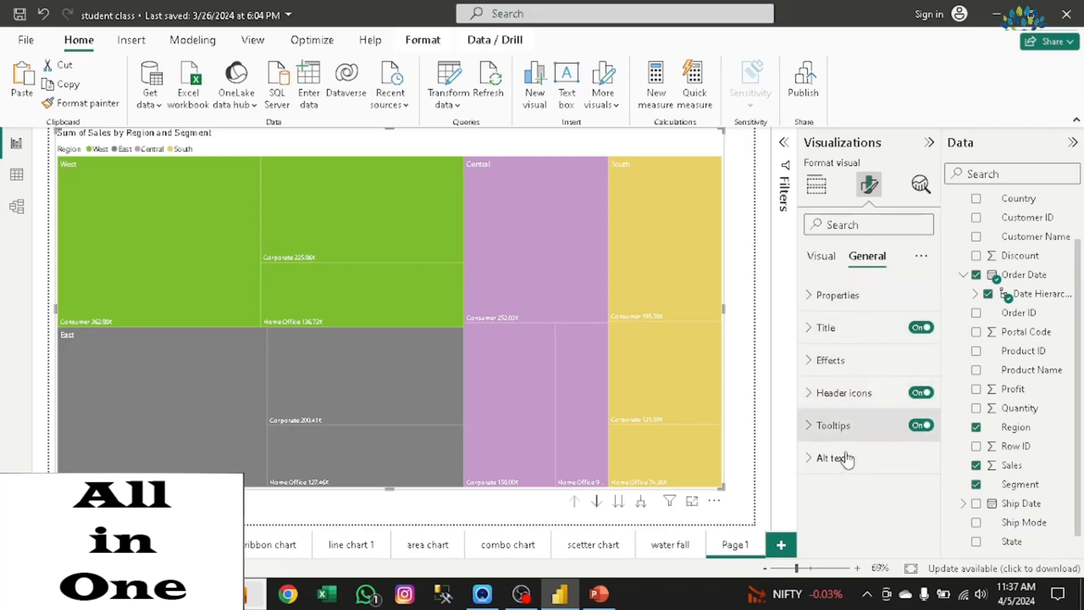
Step: Copy the waterfall chart's formatting onto the treemap with Format Painter and clear the tile highlight
{"action": "left_click", "coordinate": [655, 558]}
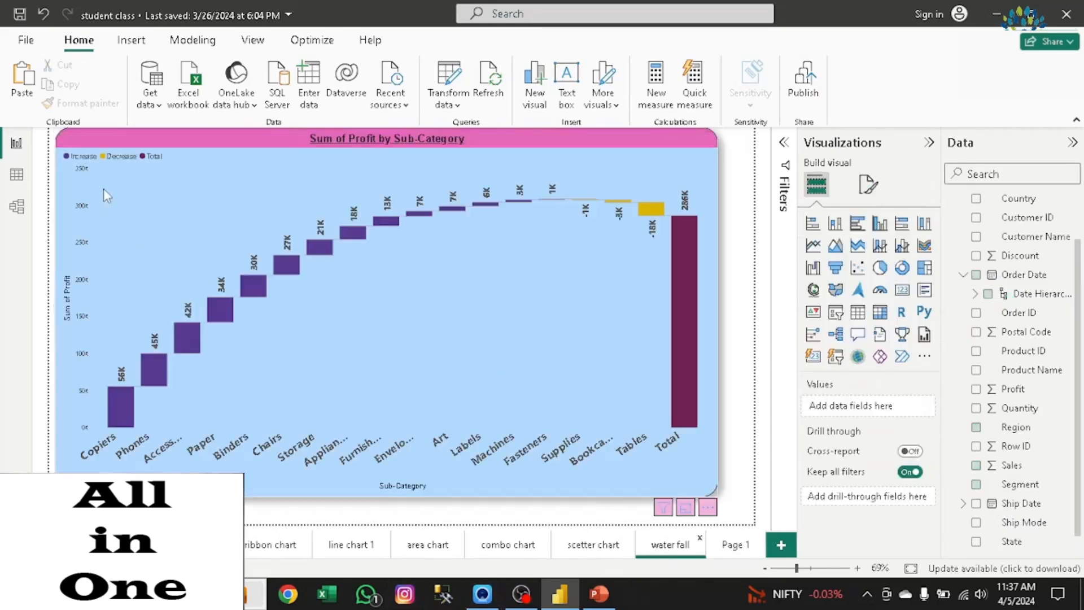
{"action": "left_click", "coordinate": [90, 136]}
{"action": "left_click", "coordinate": [85, 103]}
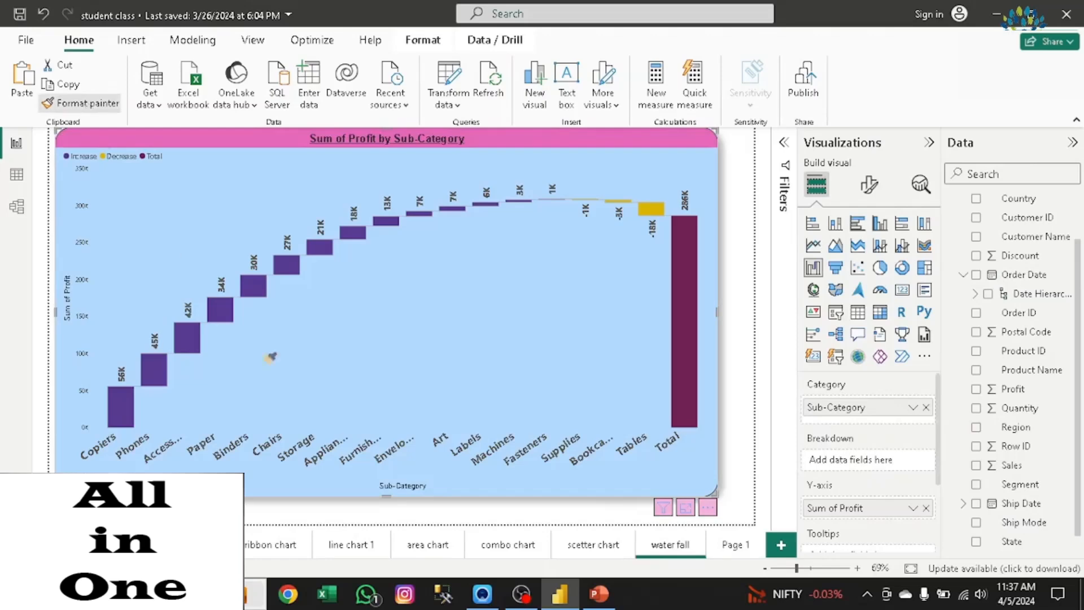
{"action": "left_click", "coordinate": [732, 545]}
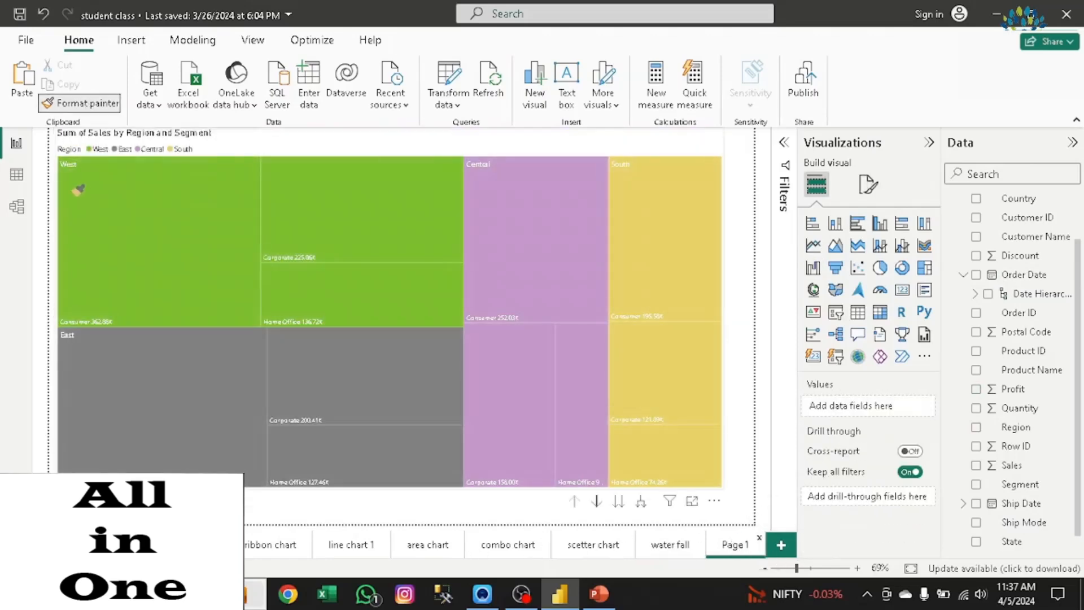
{"action": "left_click", "coordinate": [80, 195]}
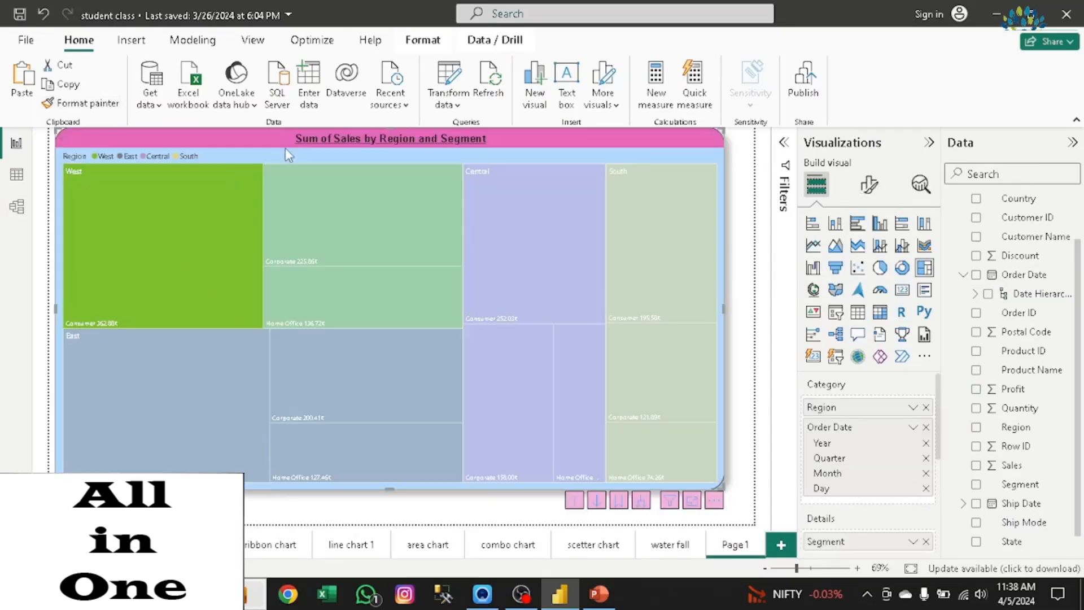
{"action": "left_click", "coordinate": [270, 156]}
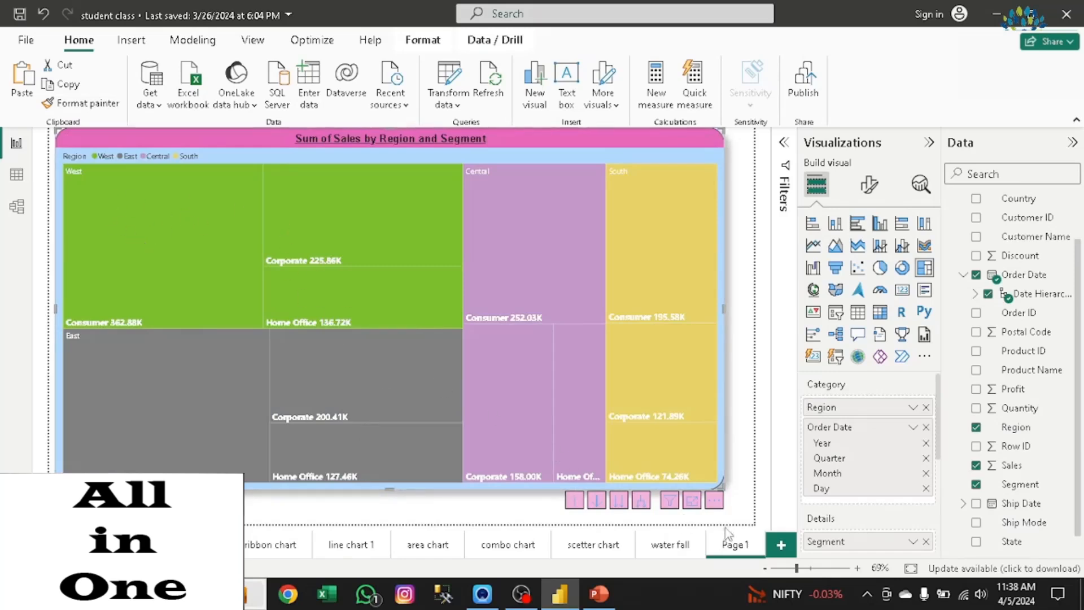
Step: Rename the treemap's page, Page 1, as "tree map chart"
{"action": "double_click", "coordinate": [731, 545]}
{"action": "type", "text": "tr"}
{"action": "type", "text": "ee"}
{"action": "type", "text": " map d"}
{"action": "type", "text": "har"}
{"action": "type", "text": "t"}
{"action": "key", "text": "Return"}
{"action": "left_click", "coordinate": [521, 594]}
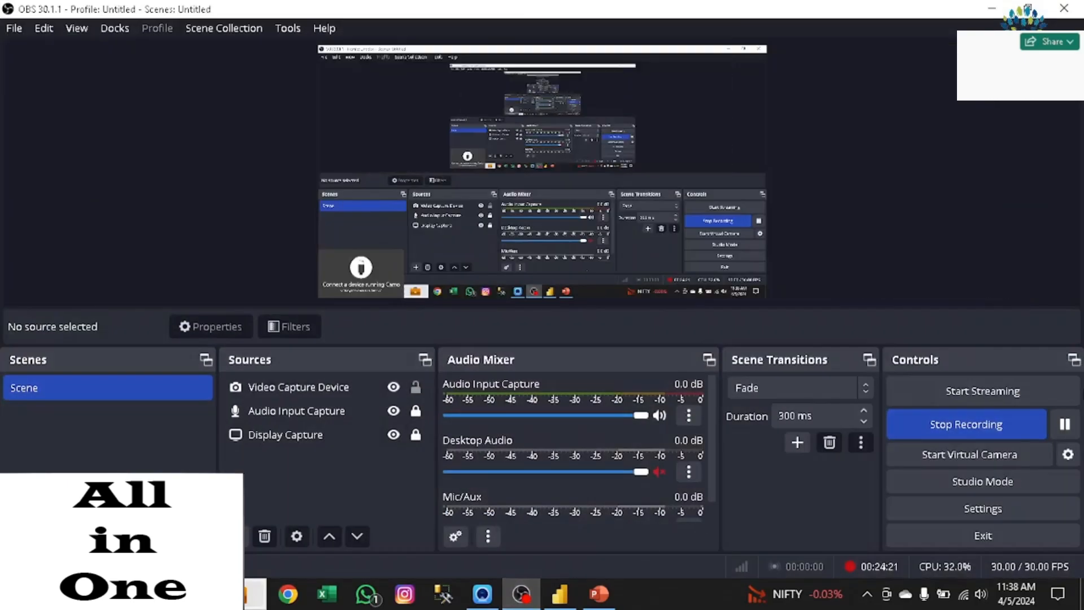
{"action": "left_click", "coordinate": [974, 428]}
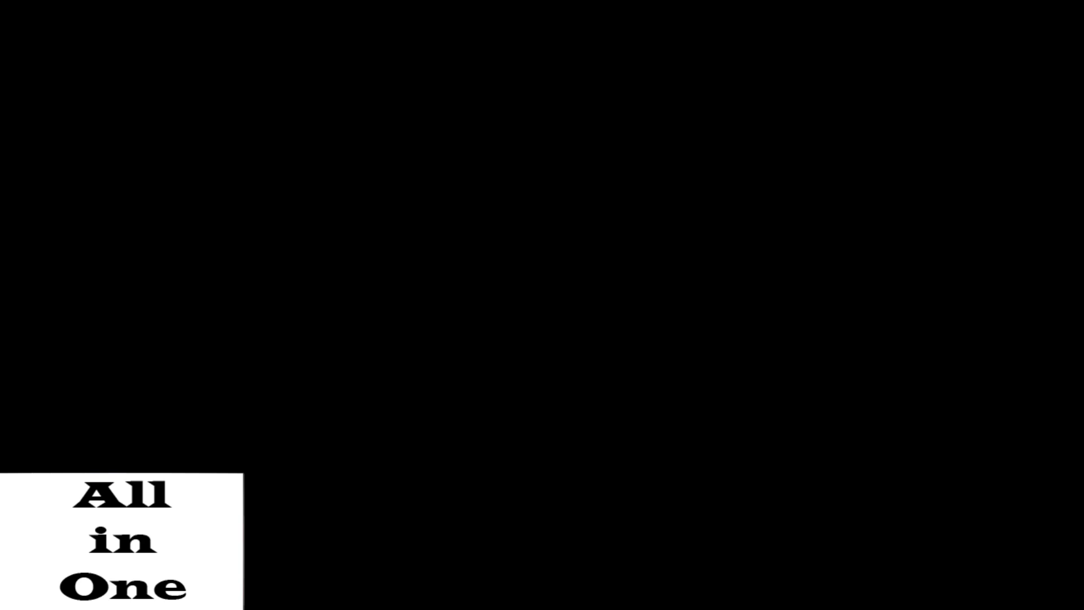